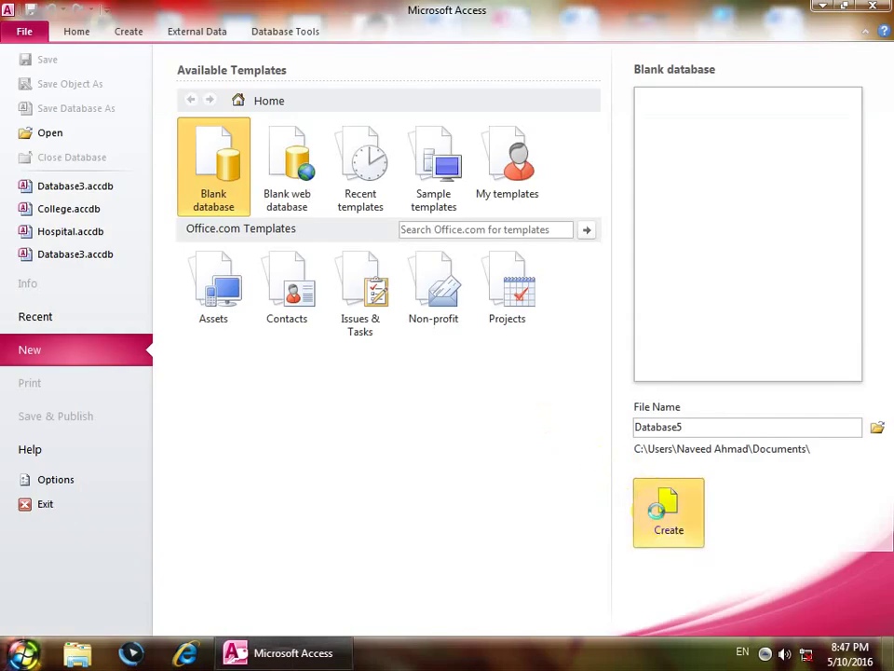
Step: Create a blank database, close its default Table1, and start a new table in Design view
click(664, 508)
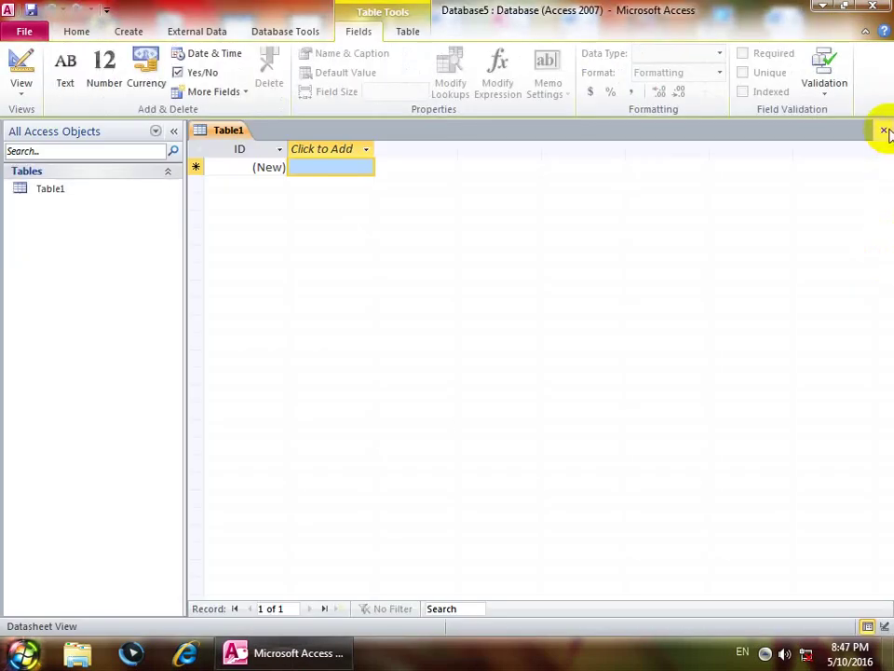
click(884, 131)
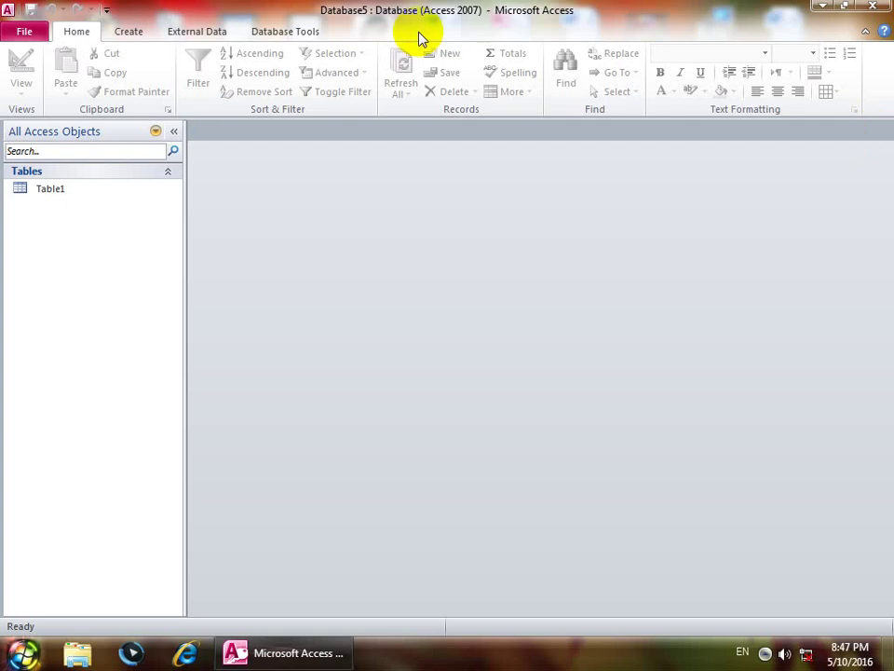
click(135, 28)
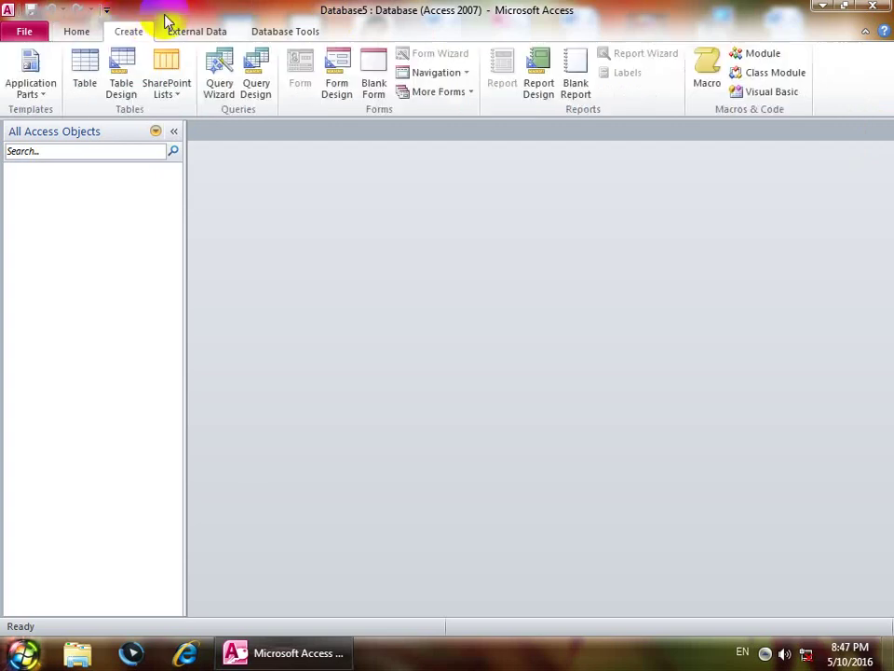
click(119, 67)
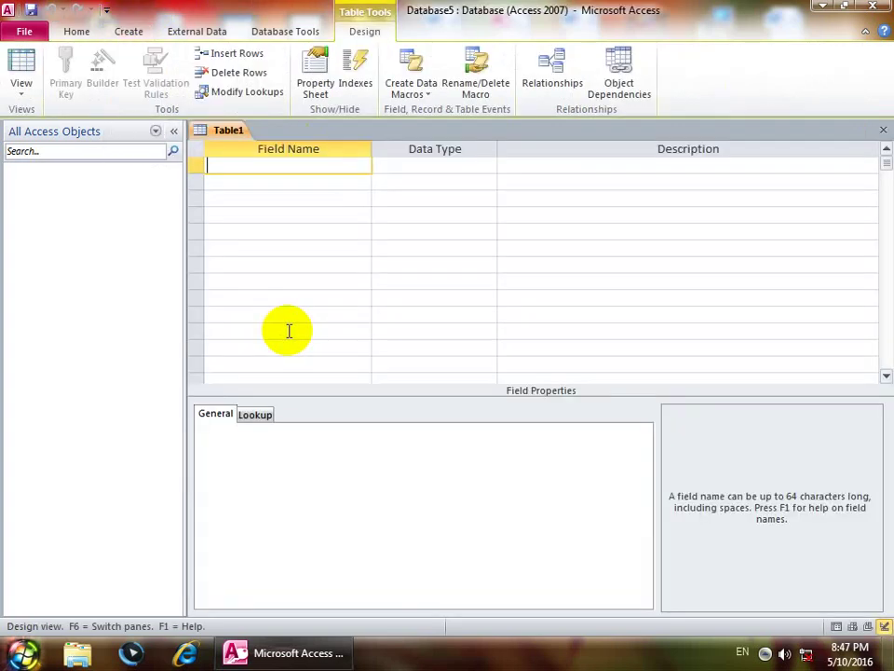
Step: Add an ID field with the AutoNumber data type
text(ID)
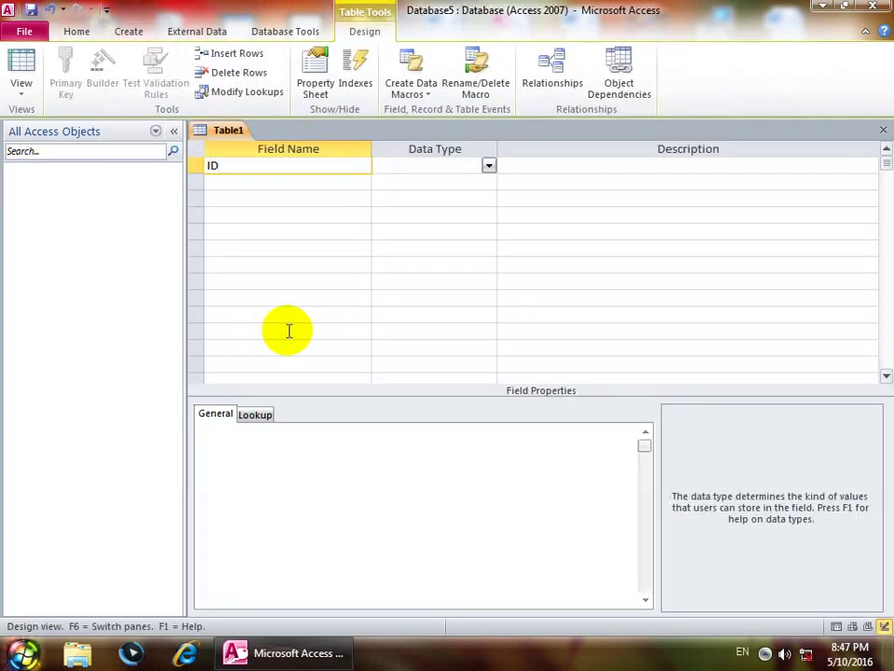
key(Tab)
text(a)
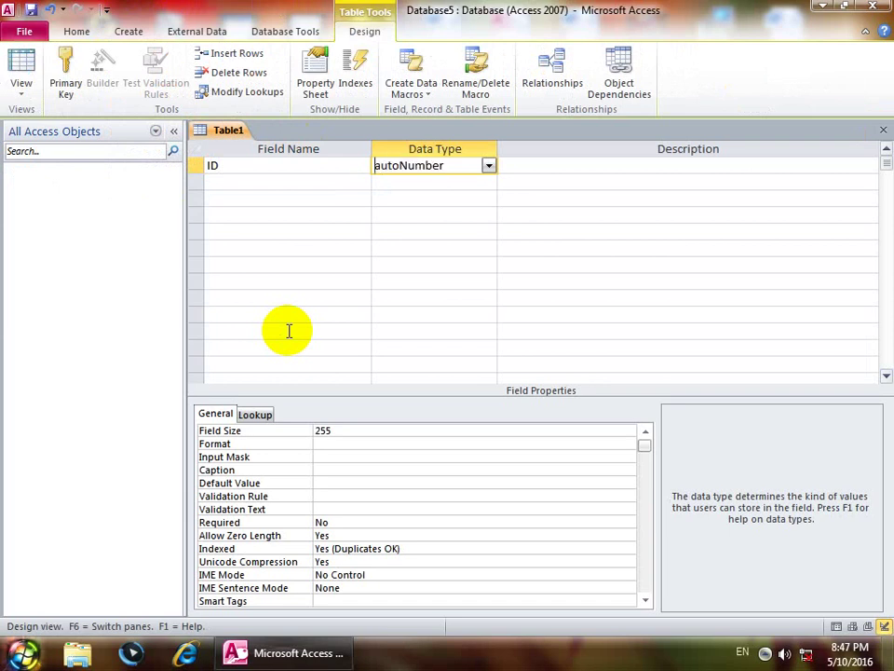
key(Down)
key(Left)
Step: Add Name, Fname and Phone as Text fields, accepting the reserved-word warning for Name
text(Name)
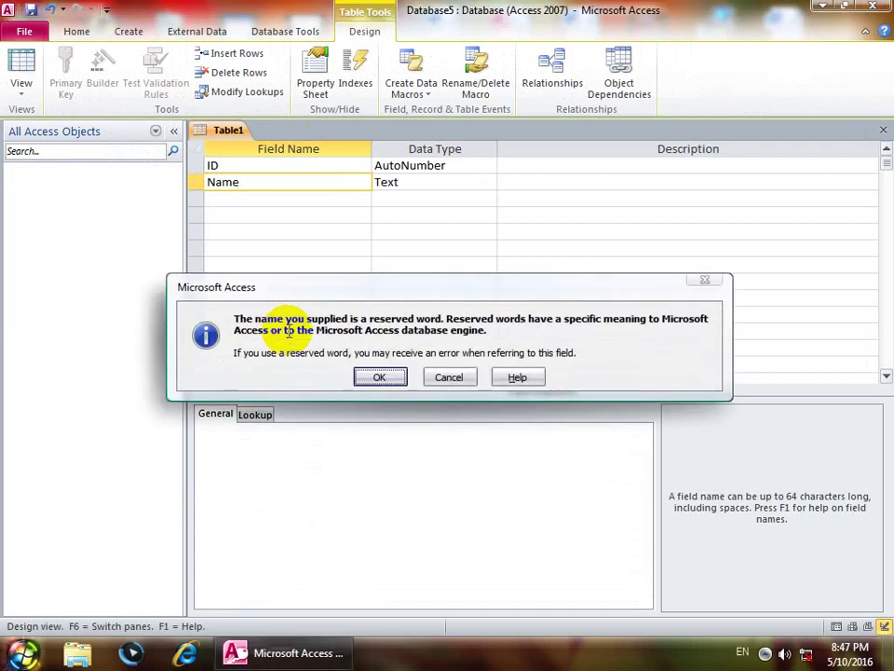
key(Return)
key(Down)
key(Left)
text(F)
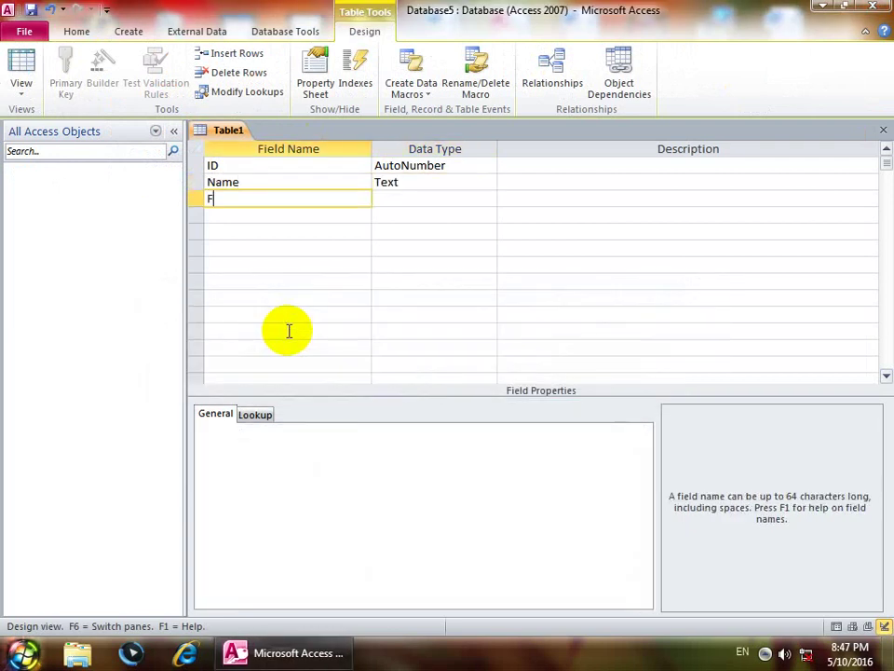
text(name)
key(Return)
key(Down)
key(Left)
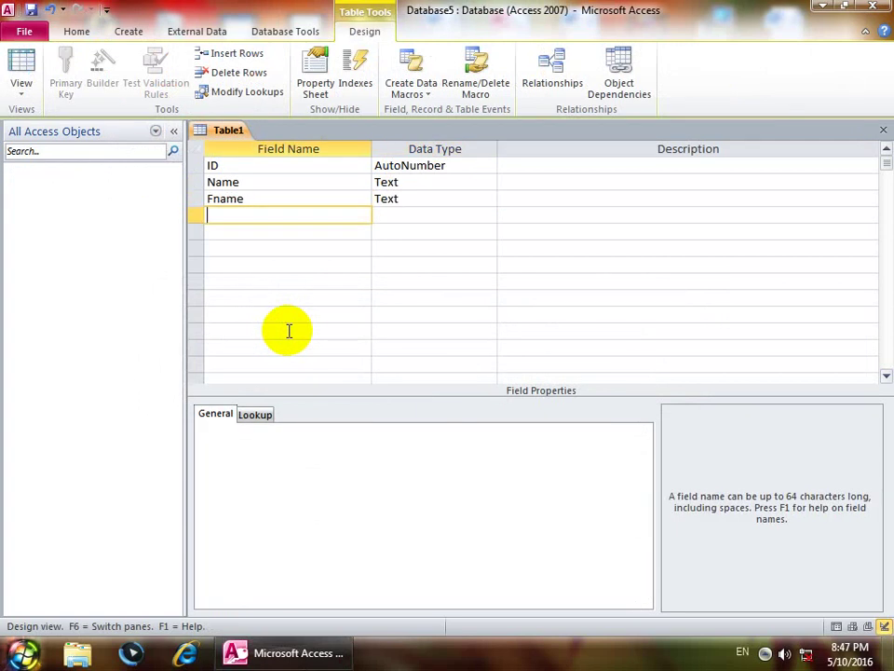
text(Phone)
key(Return)
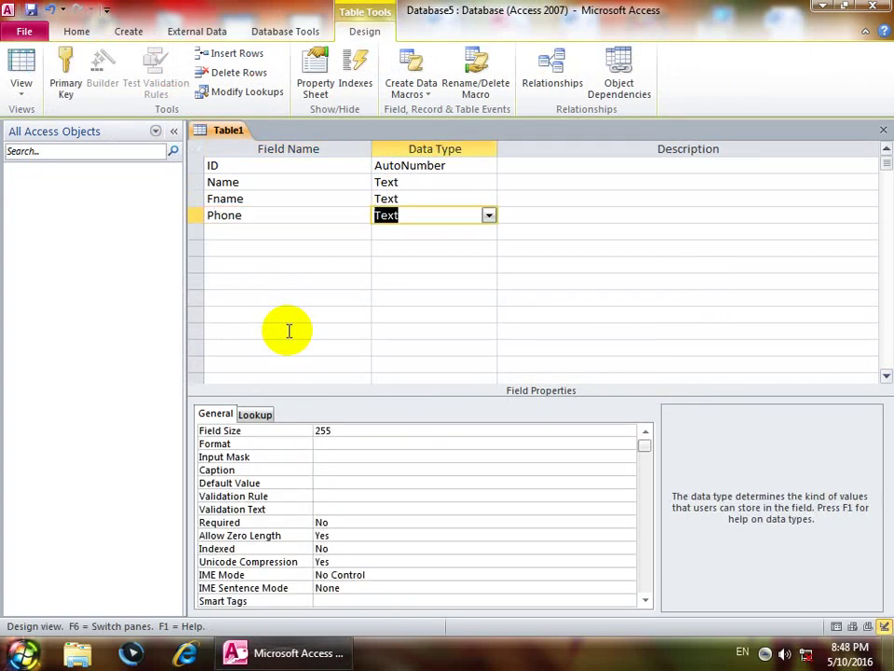
key(Up)
key(Up)
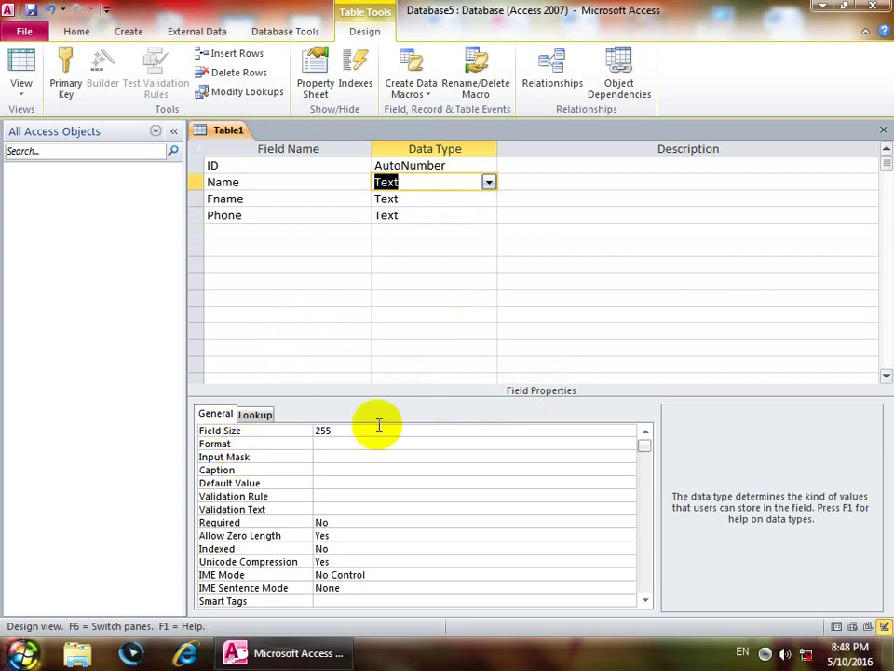
Step: Set Name's Field Size to 5 and save the table as Table1 without a primary key
drag(327, 430, 278, 430)
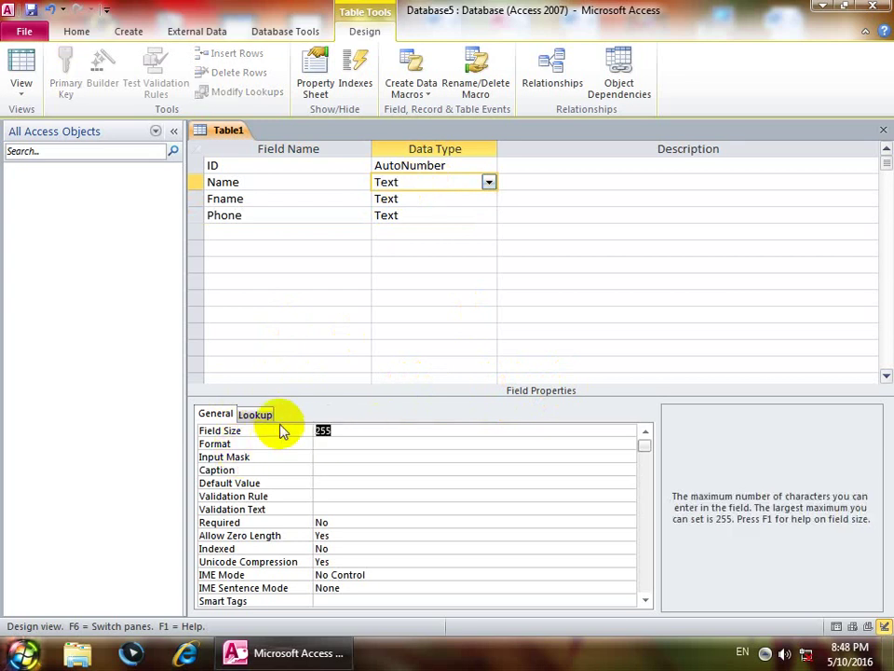
text(5)
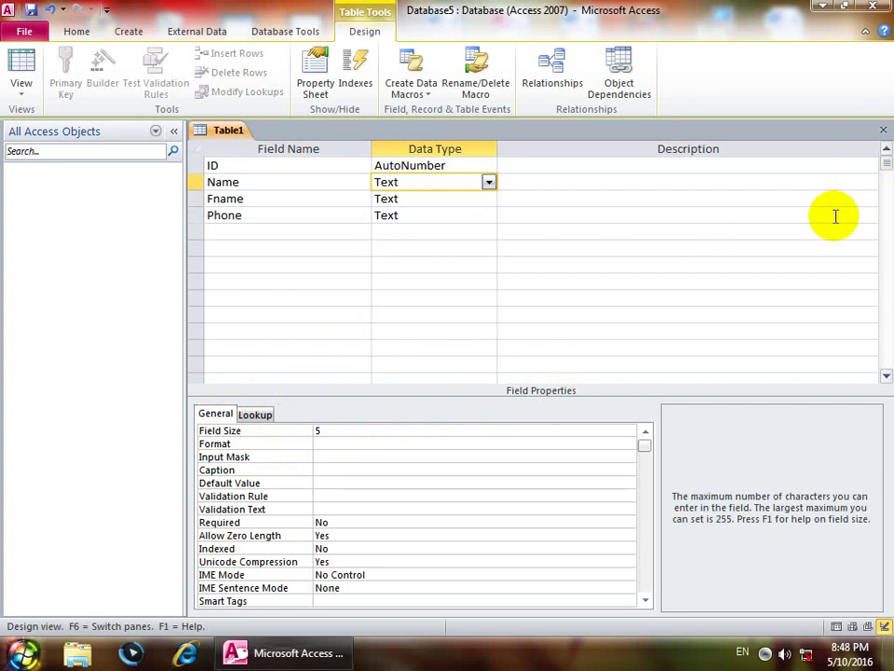
key(ctrl+w)
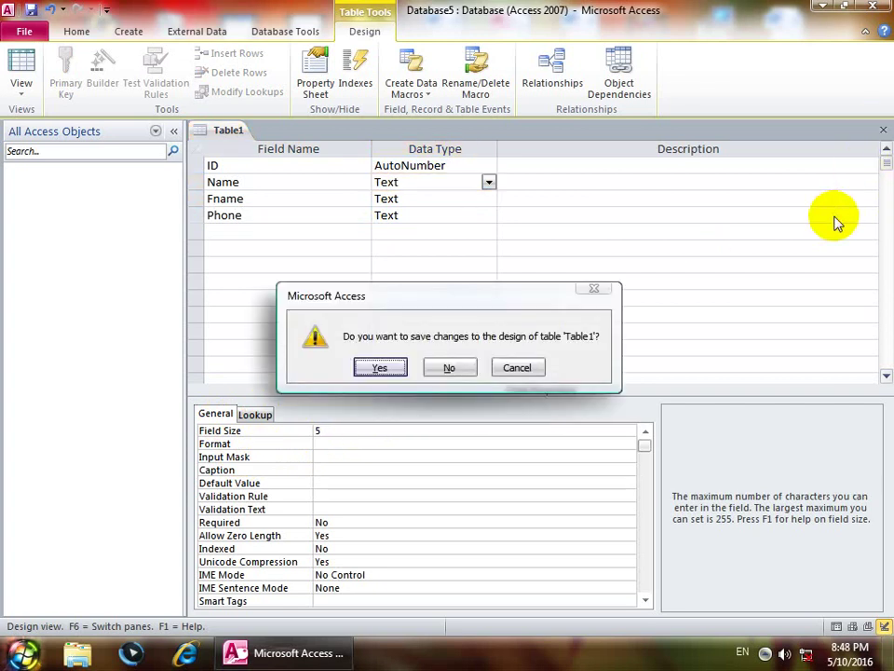
key(Return)
key(Return)
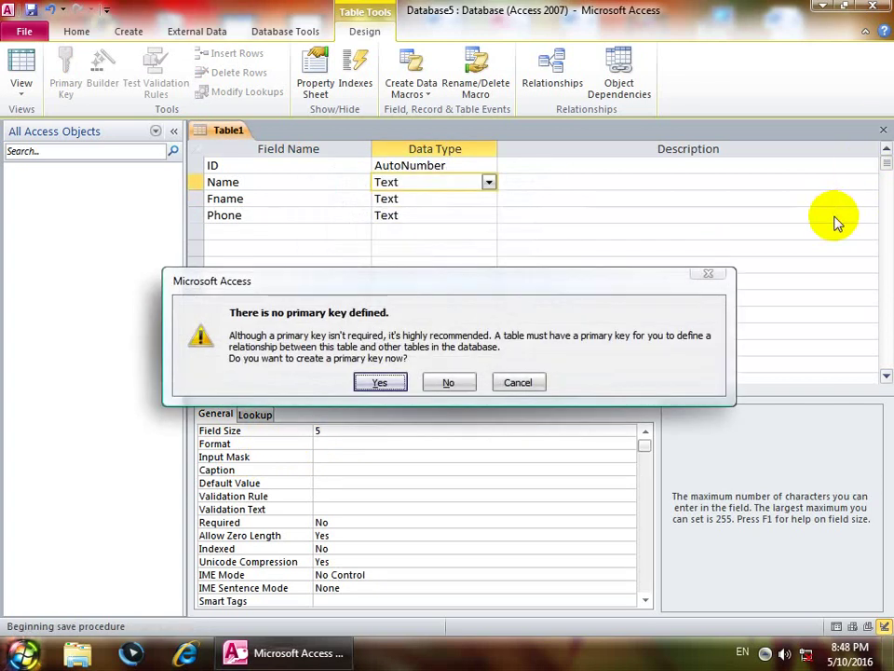
key(Tab)
key(Return)
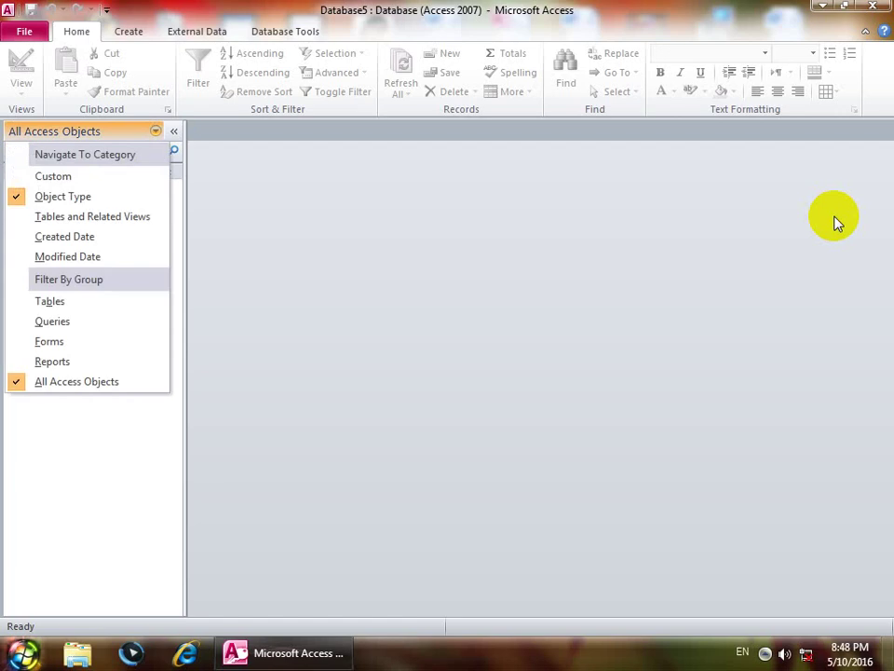
Step: Open Table1 and enter three Name records: aaaaa, sssss and ddddd
click(835, 221)
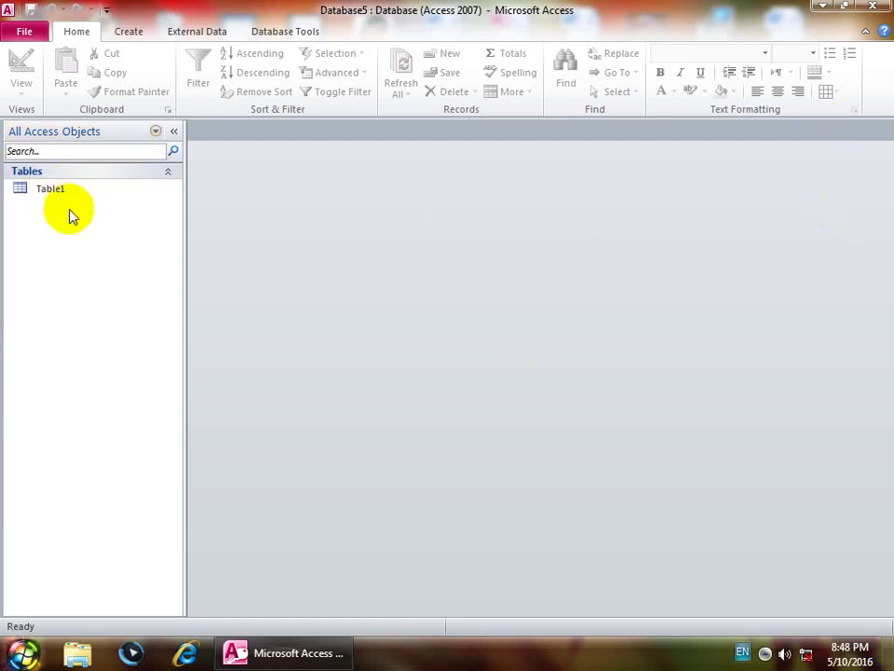
double_click(41, 192)
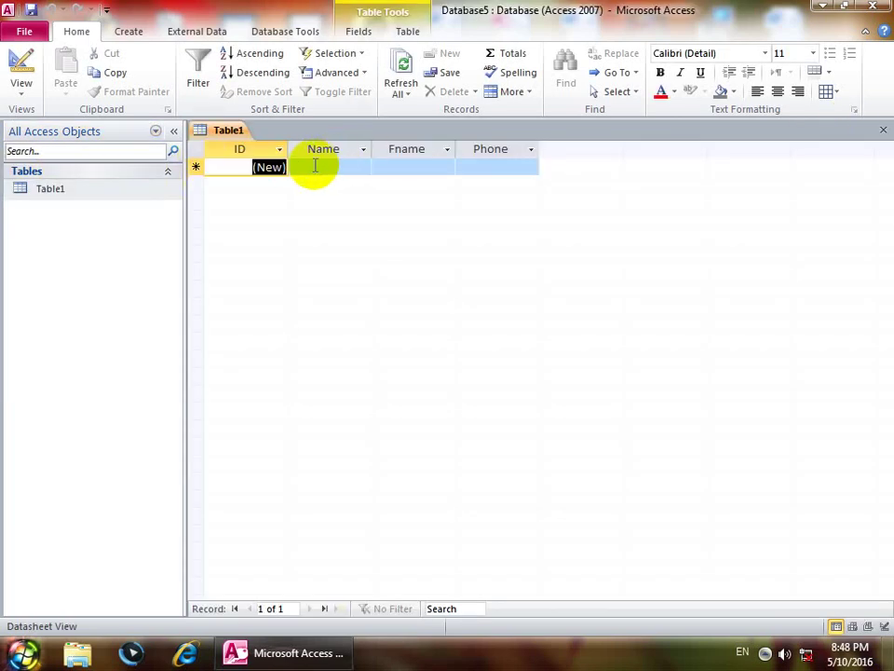
click(315, 166)
text(aaaaa)
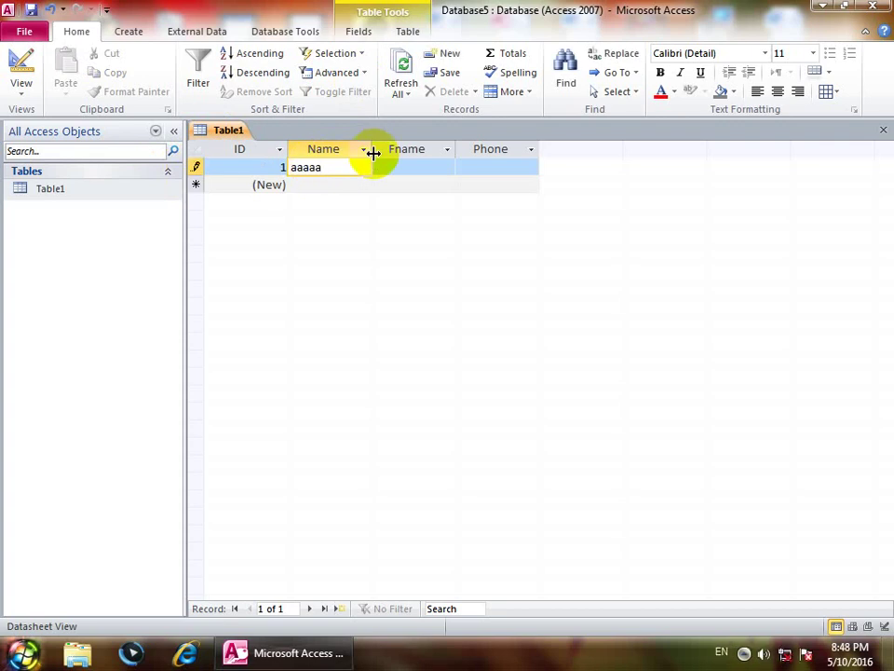
click(329, 185)
text(sssss)
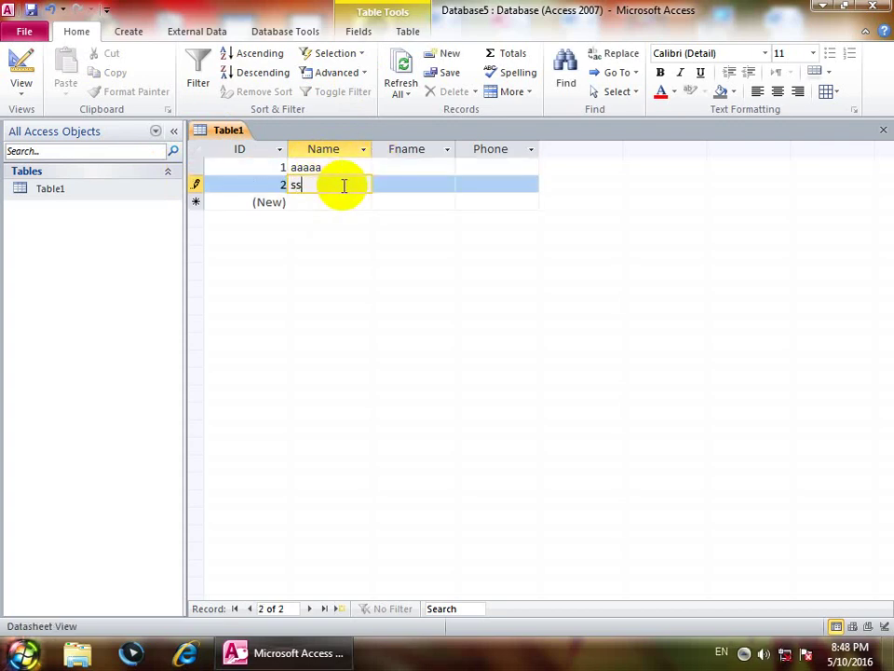
click(324, 201)
text(ddddd)
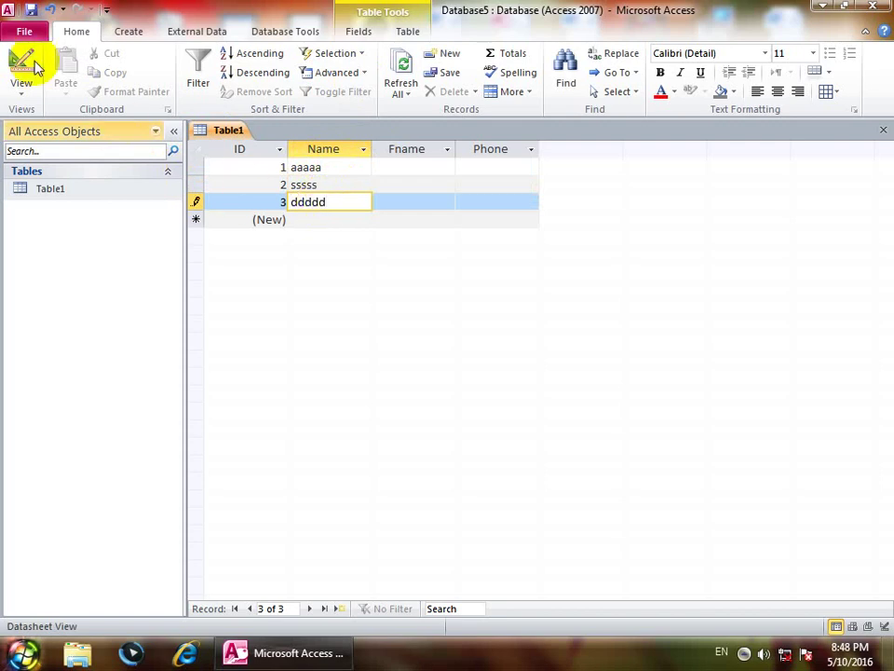
click(19, 91)
Step: Set Name's Field Size to 255 and Format to ![Green], then save and view the datasheet
click(36, 235)
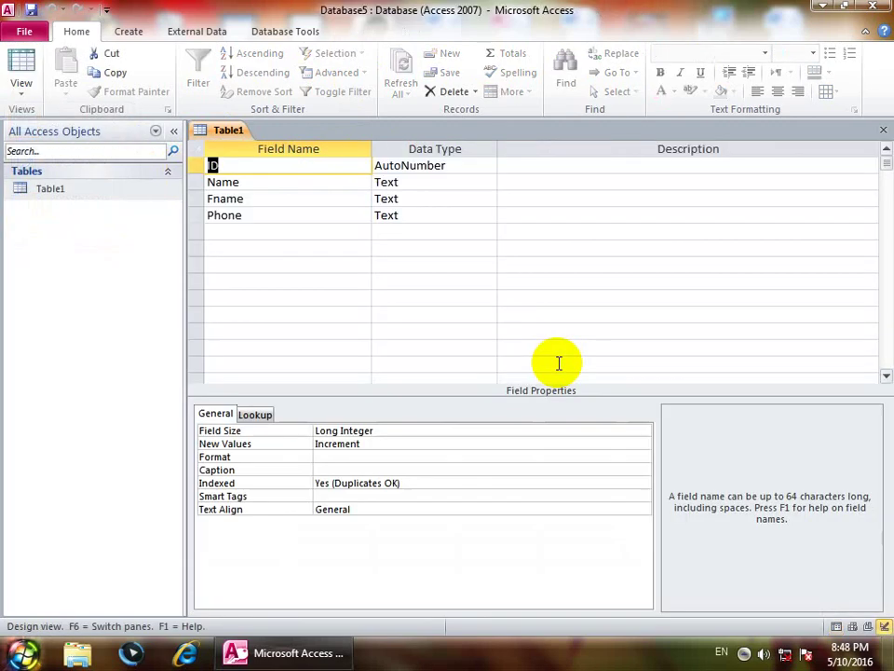
click(403, 181)
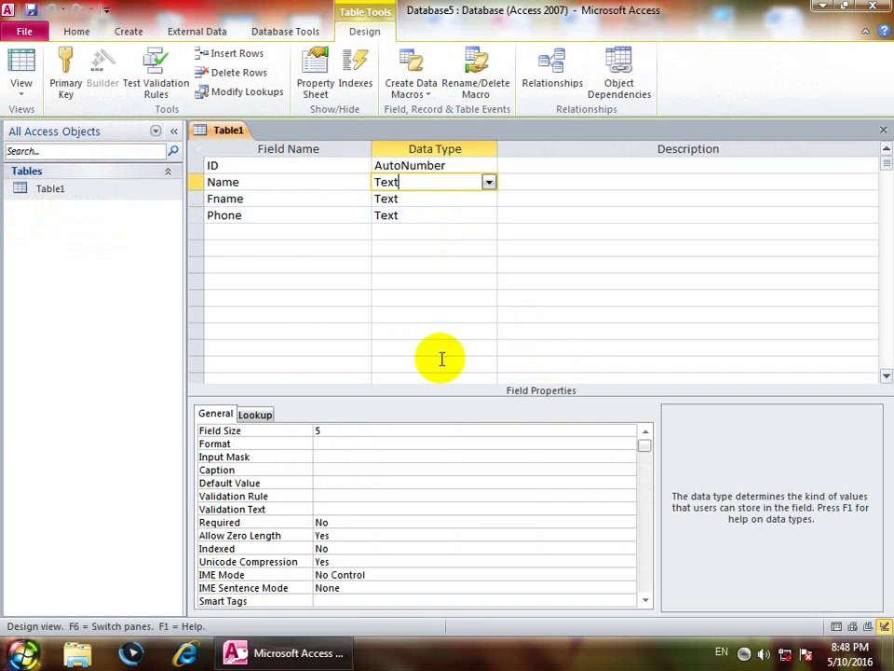
click(229, 430)
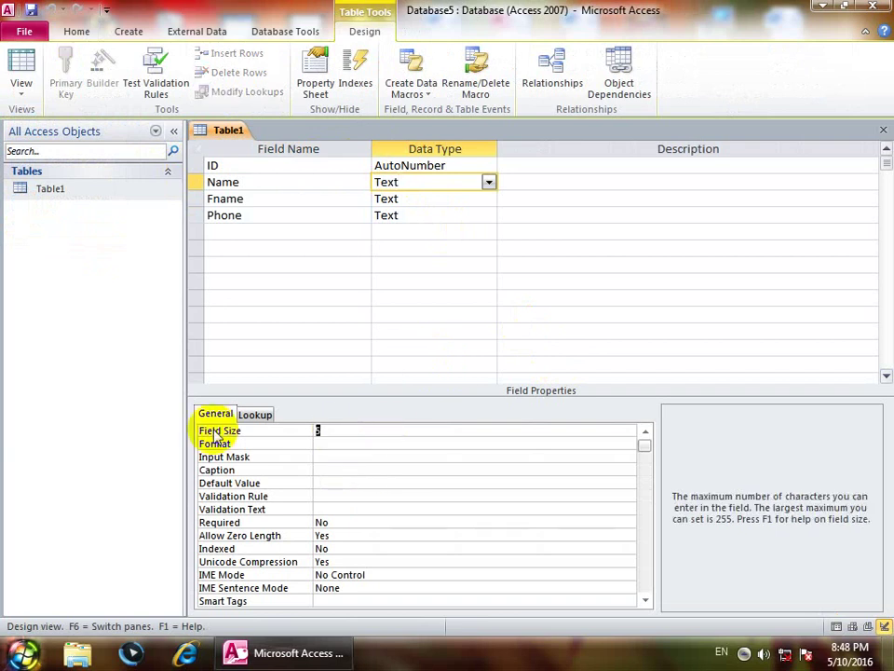
text(255)
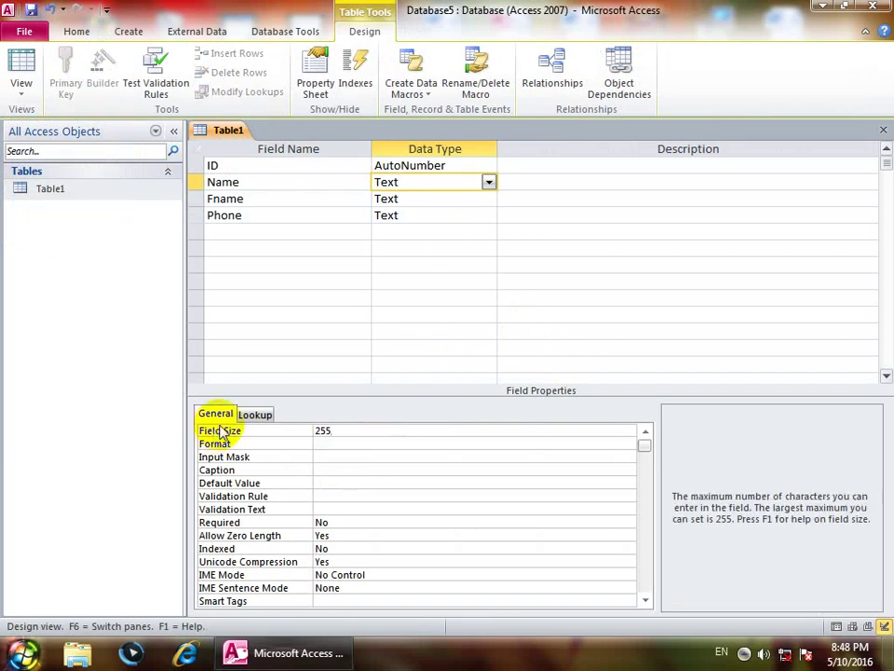
click(323, 444)
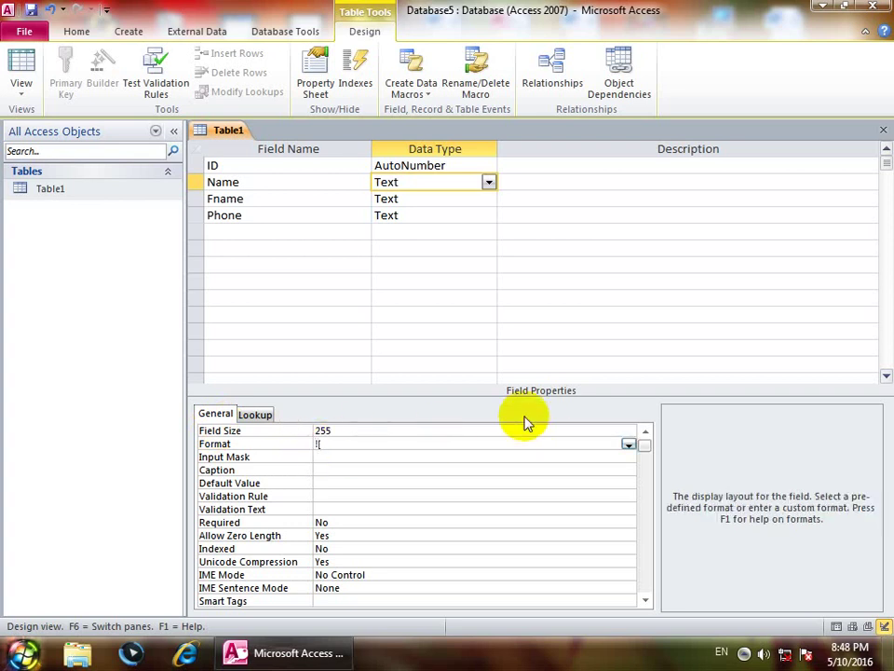
text(![Green)
click(19, 62)
click(410, 368)
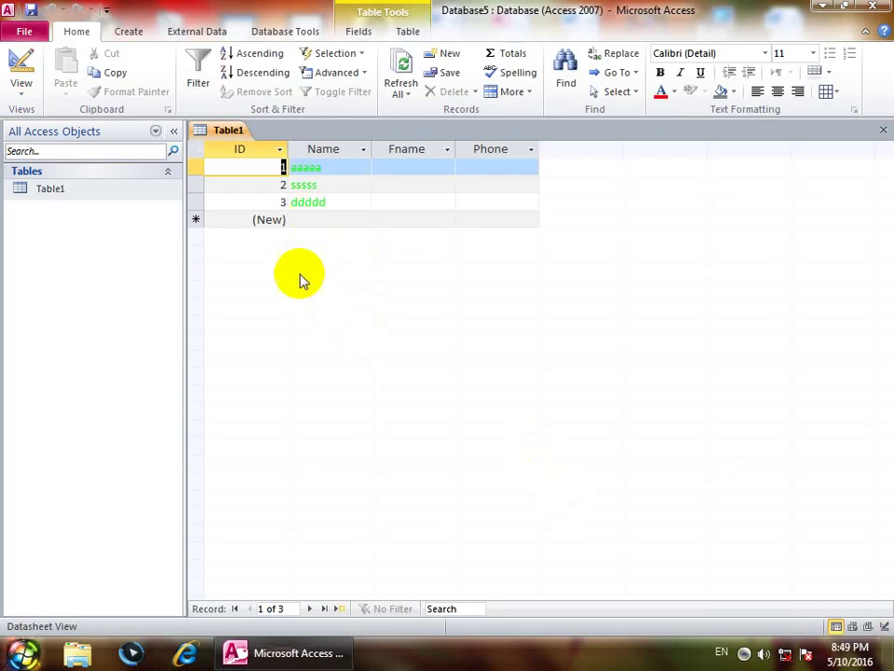
click(25, 97)
Step: Change Name's Format to >[Red] and save the table
click(60, 236)
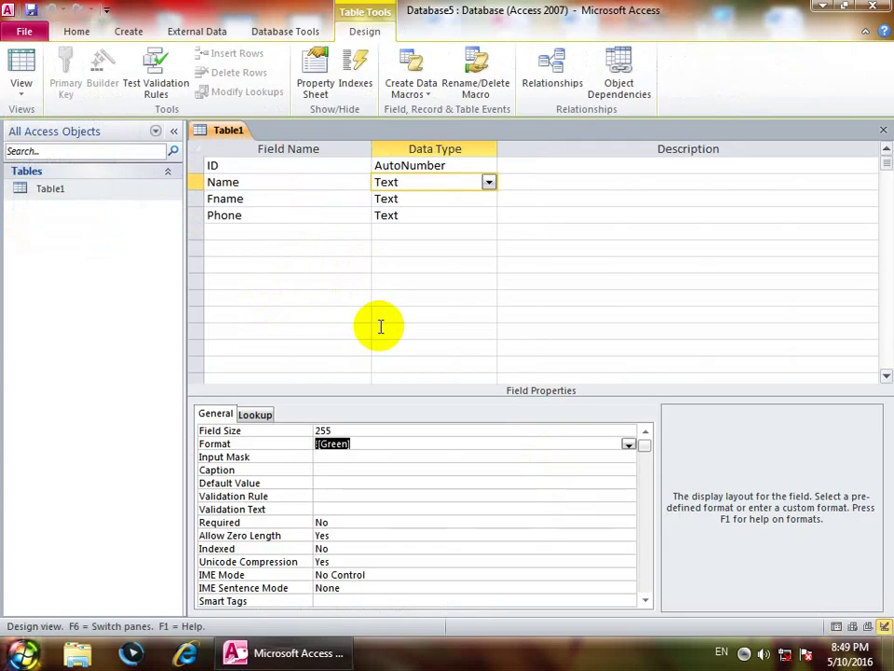
key(Delete)
text(>[Red])
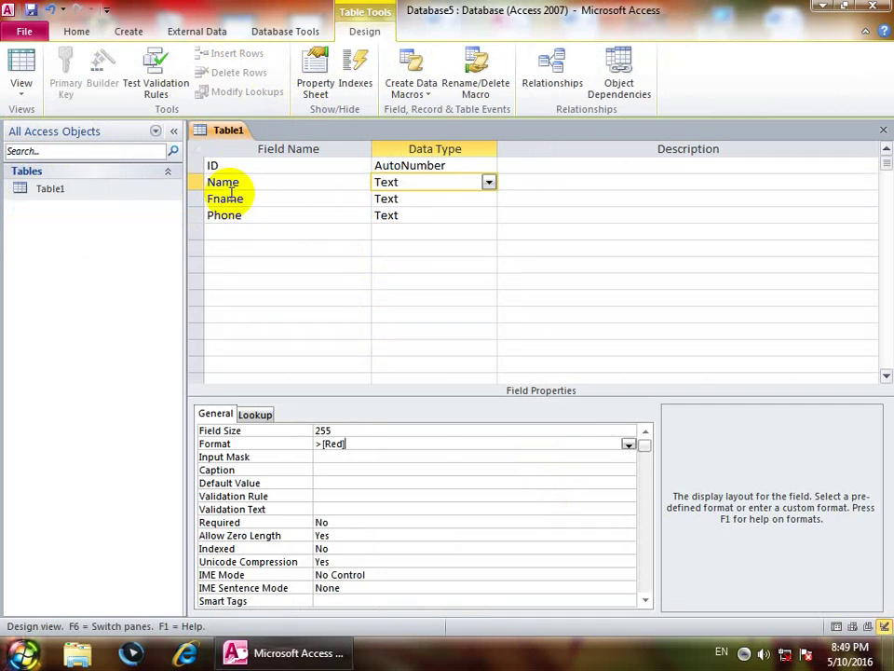
click(22, 62)
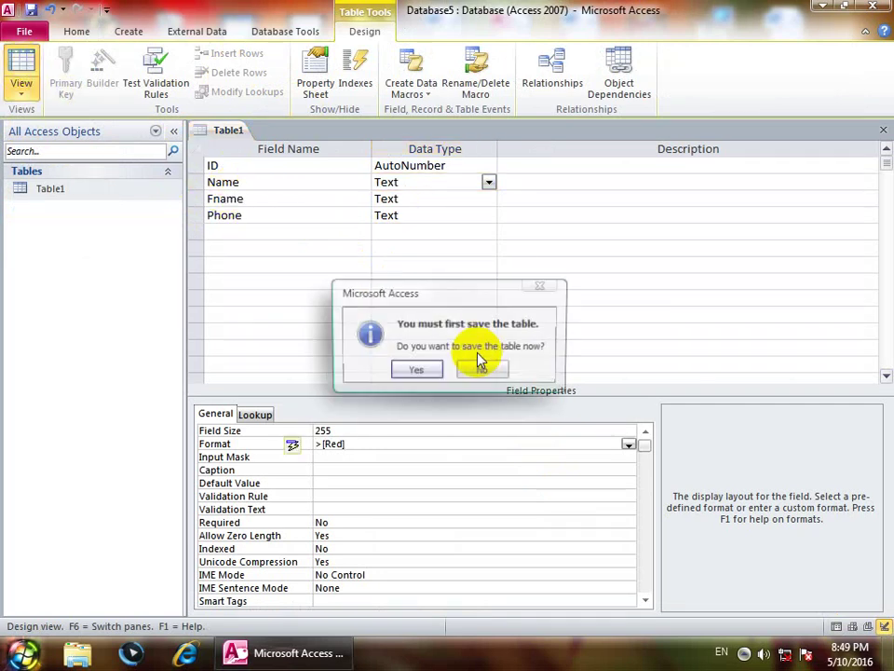
click(410, 368)
Step: Add two Name records, asad and wali, in Datasheet view
click(305, 221)
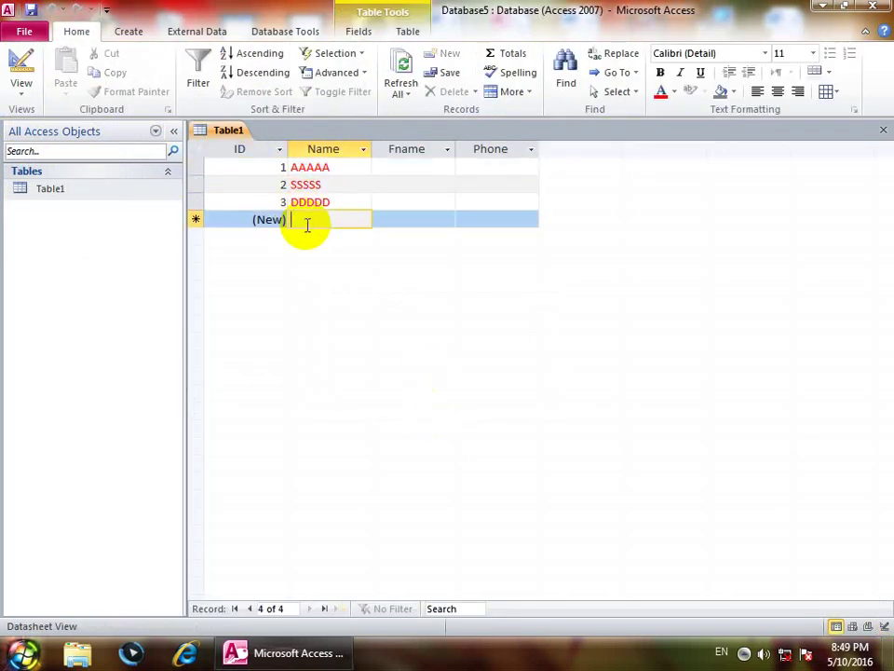
text(asad)
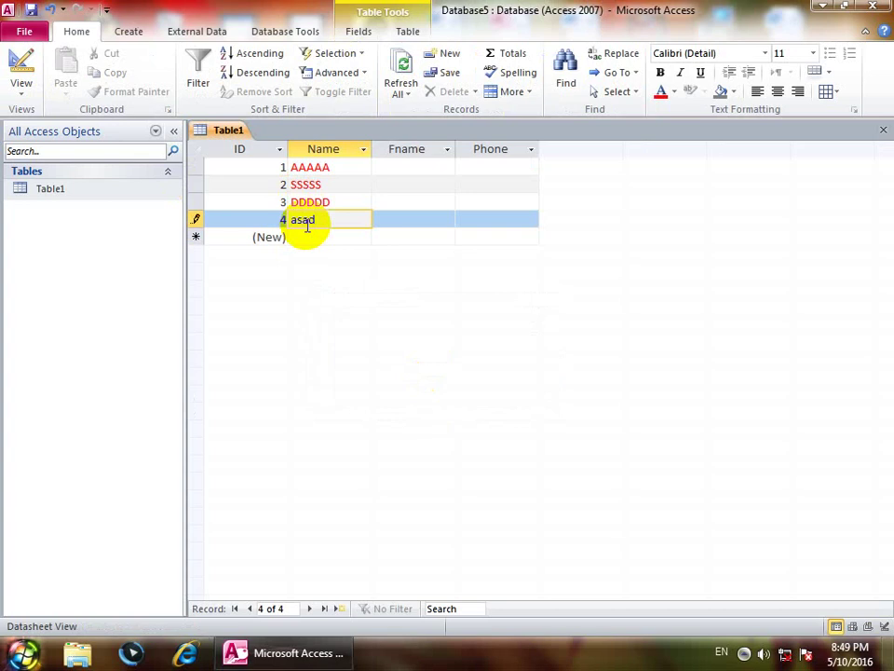
key(Tab)
click(308, 236)
text(wali)
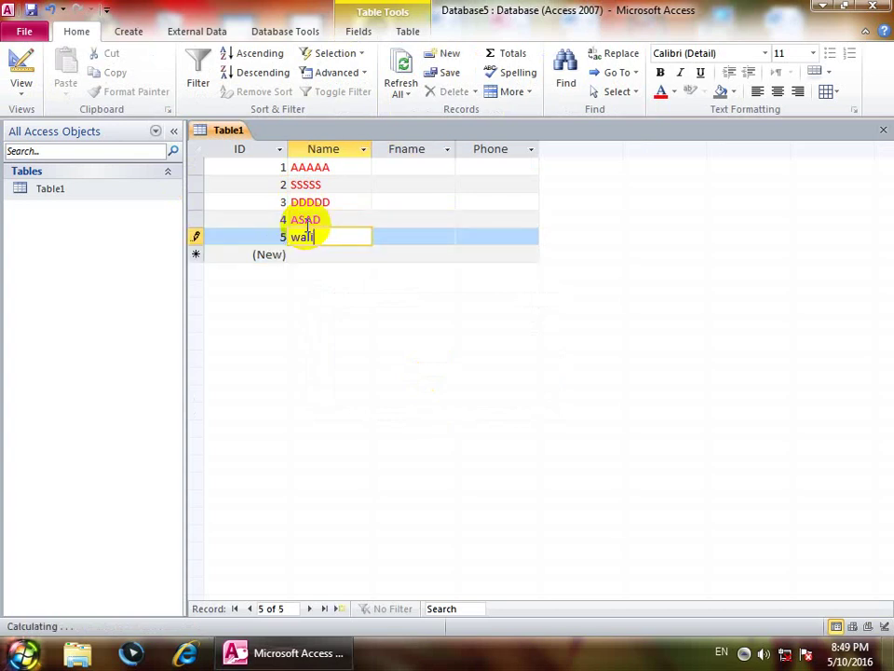
key(Tab)
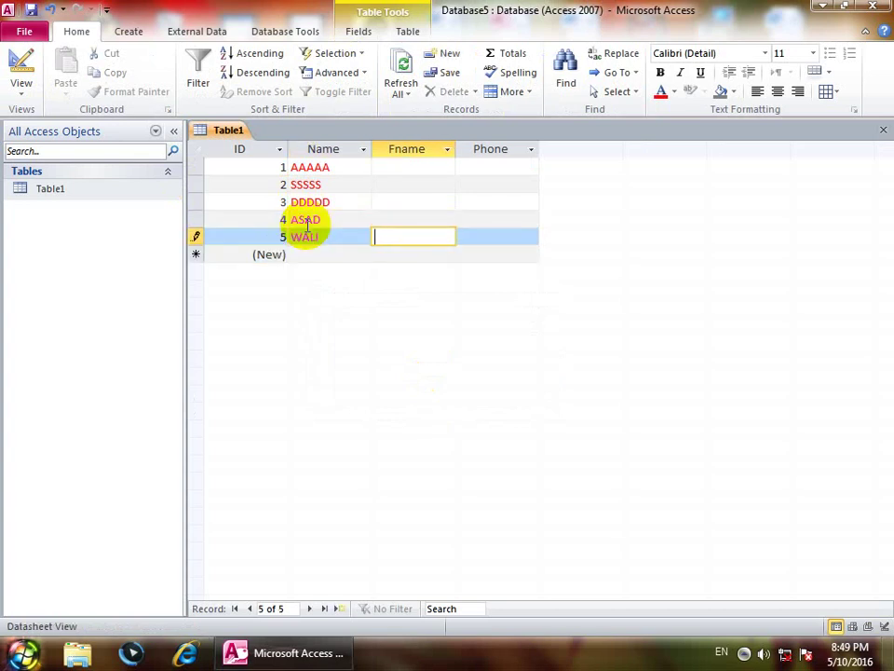
click(20, 63)
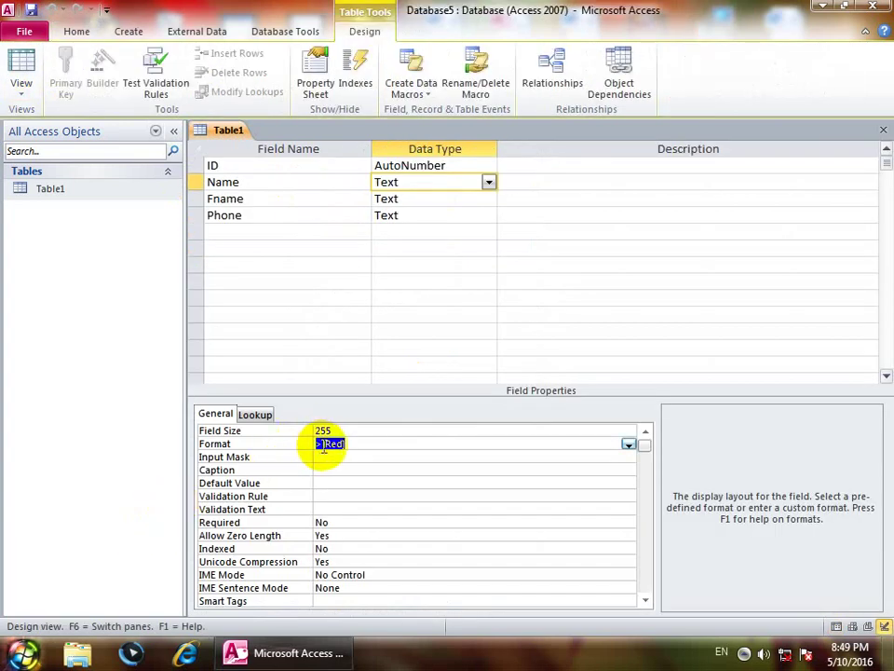
Step: Change Name's Format from >[Red] to <[Red] and save the table
drag(322, 443, 286, 450)
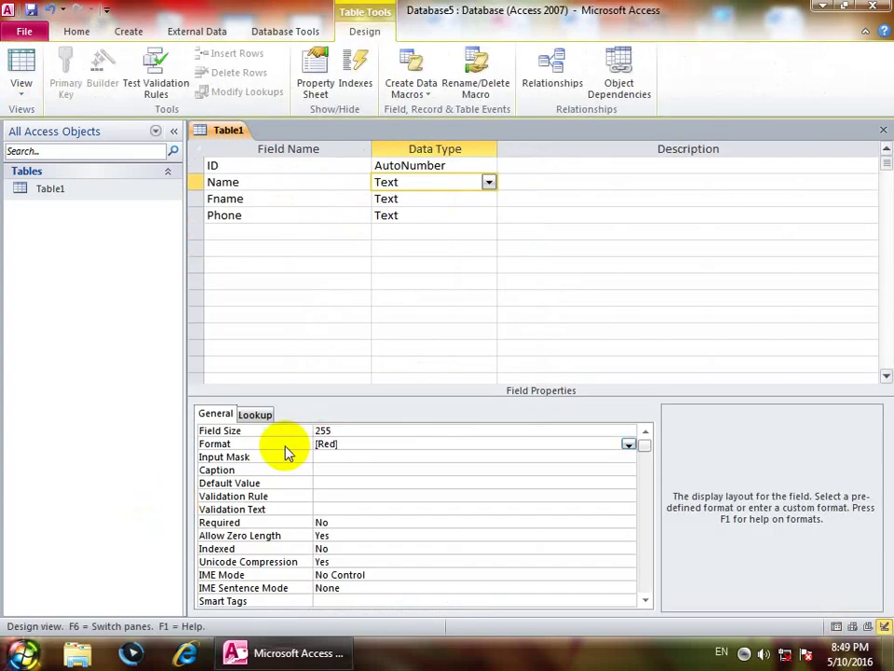
text(<)
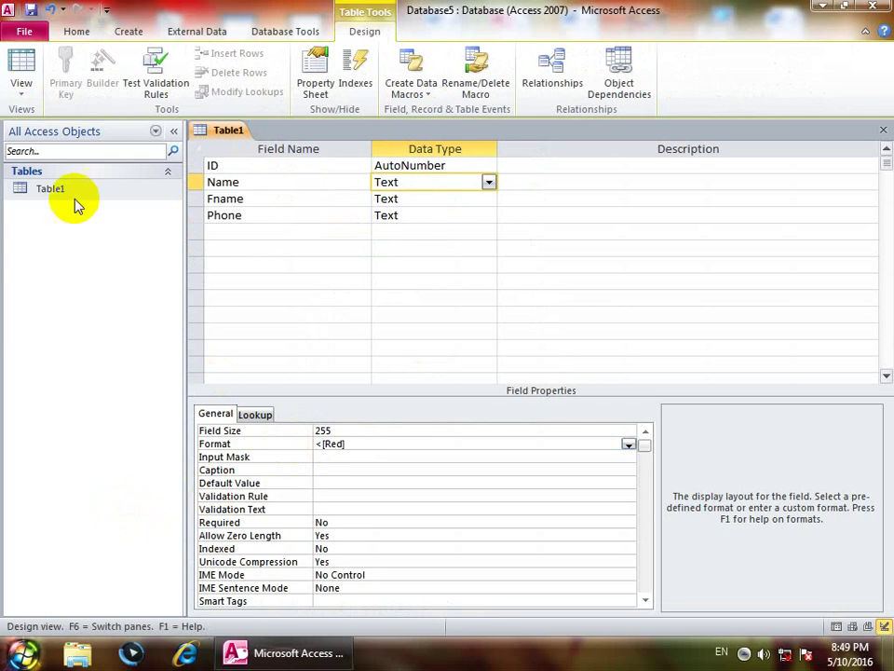
click(20, 62)
click(413, 372)
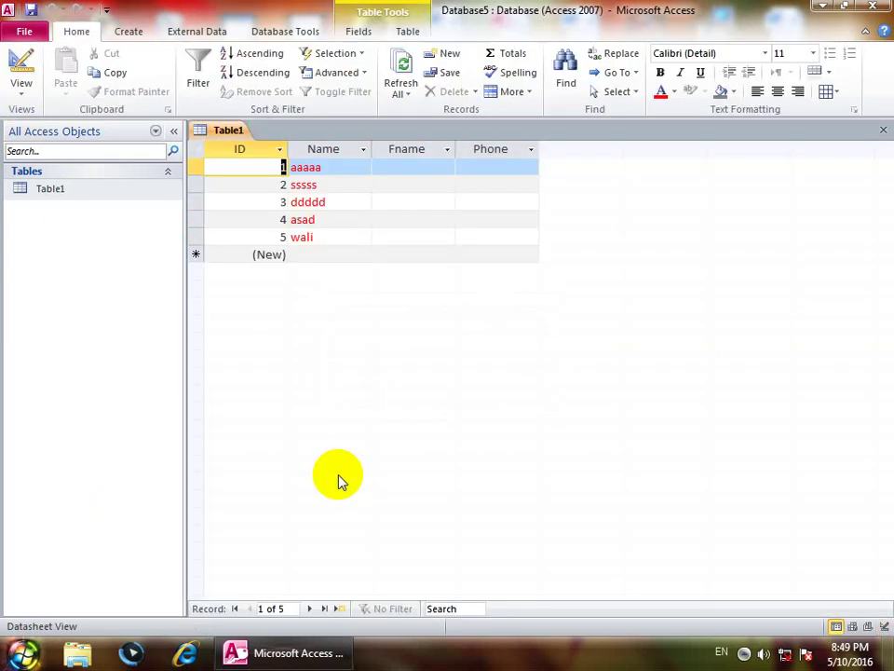
Step: Add a record typed in capitals as WALI, which displays as lowercase red
click(327, 254)
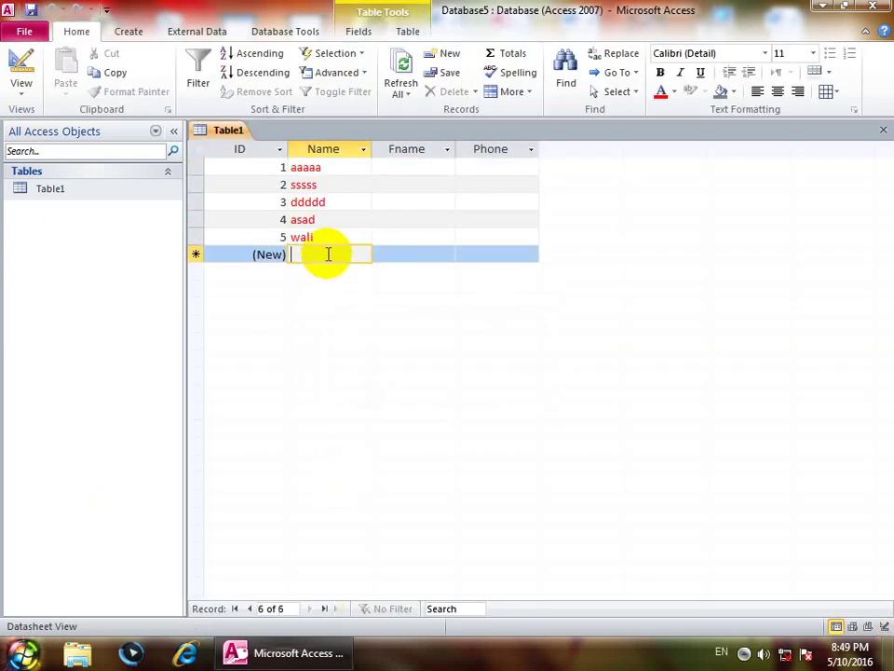
key(Caps_Lock)
text(WA)
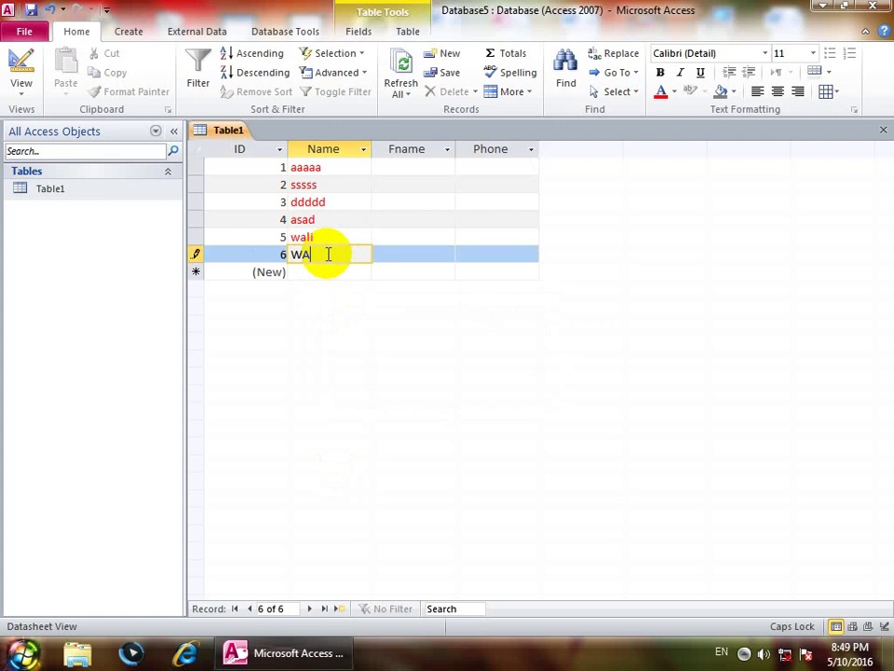
text(LI)
key(Tab)
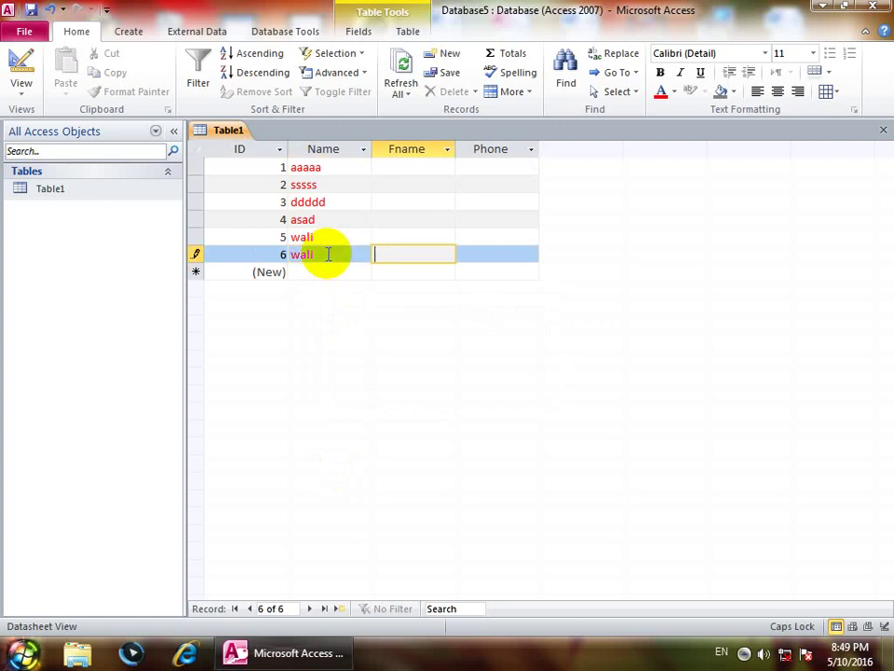
click(21, 70)
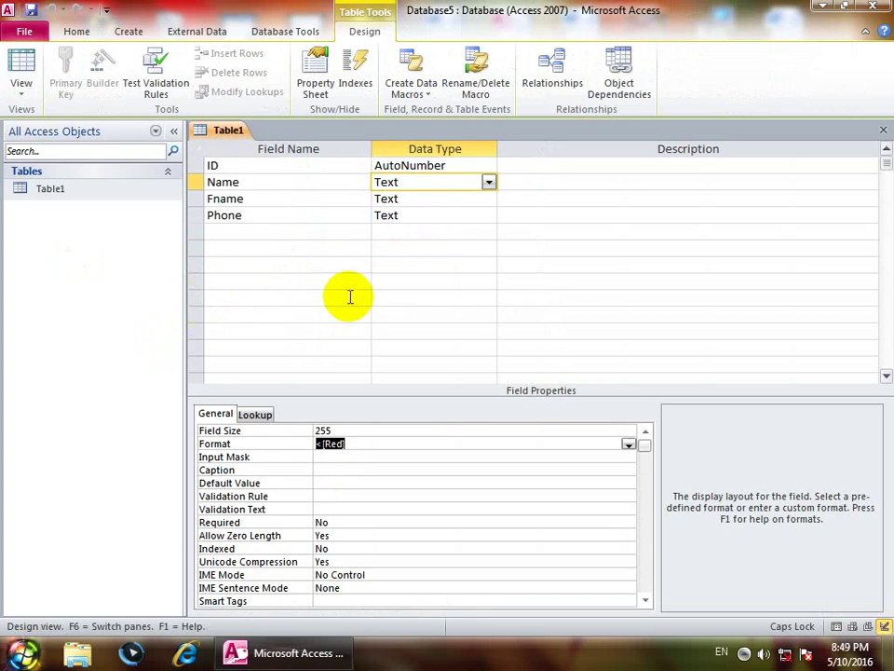
Step: Clear Name's Format value and close Table1 without saving the change
key(Delete)
click(326, 458)
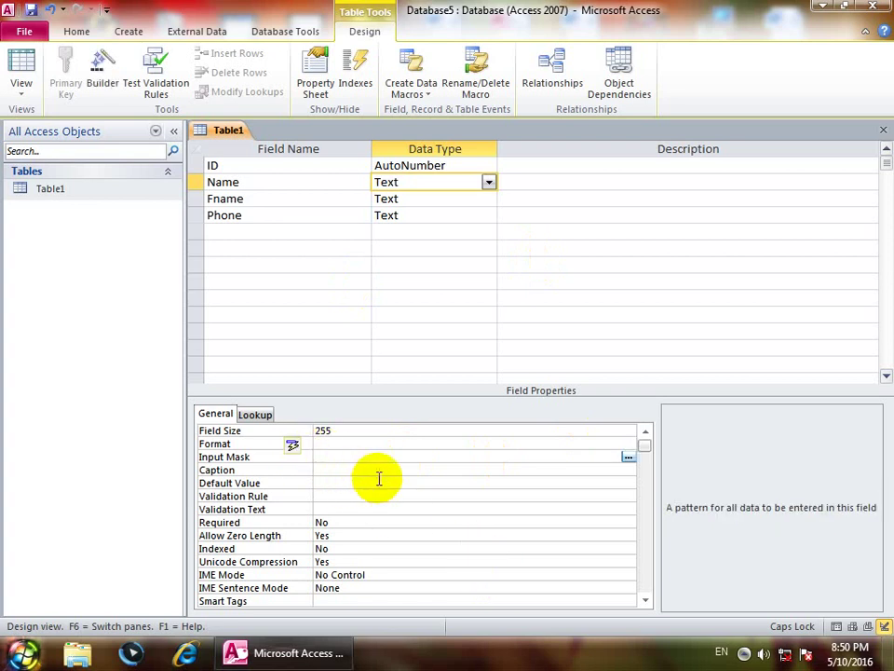
click(882, 130)
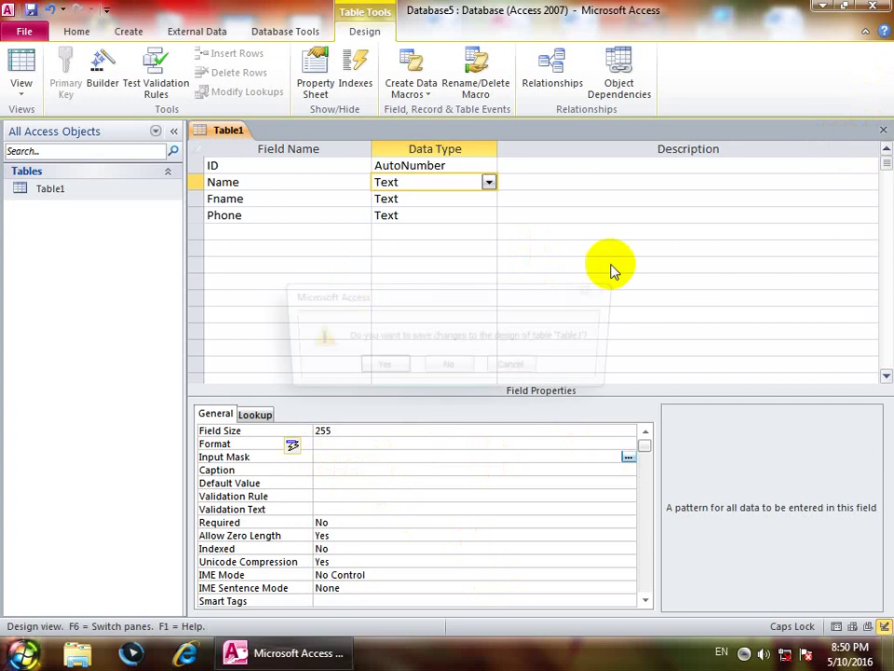
click(445, 367)
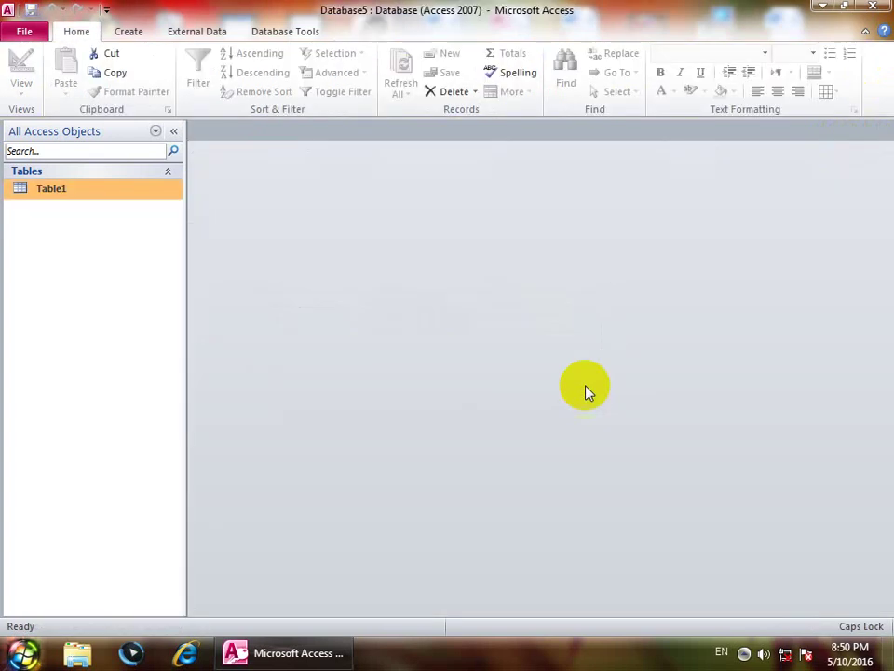
click(126, 33)
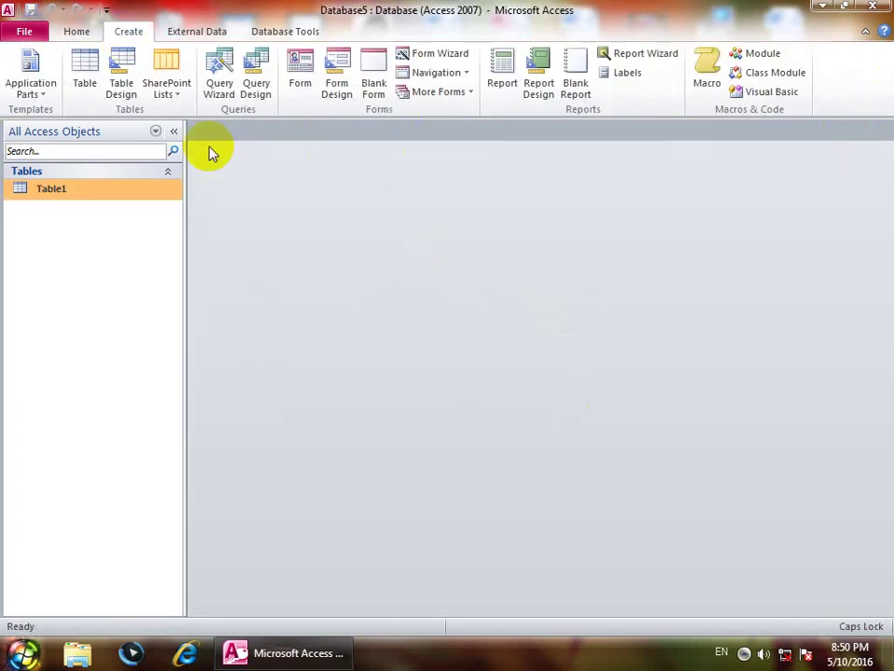
Step: Start a new table design with an Email field of Hyperlink type
click(121, 89)
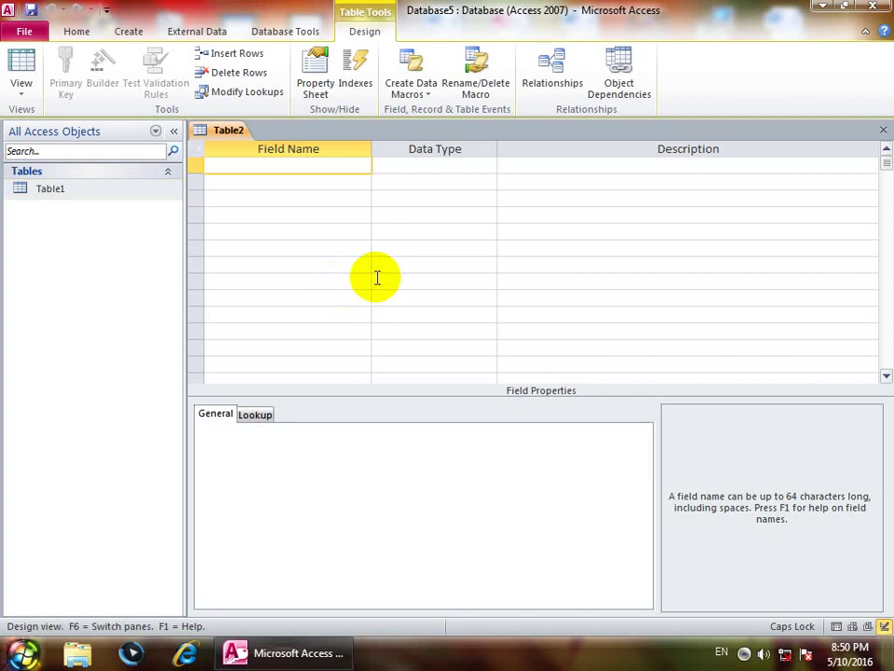
text(eMAI)
key(BackSpace)
key(BackSpace)
key(BackSpace)
key(BackSpace)
key(Caps_Lock)
text(Email)
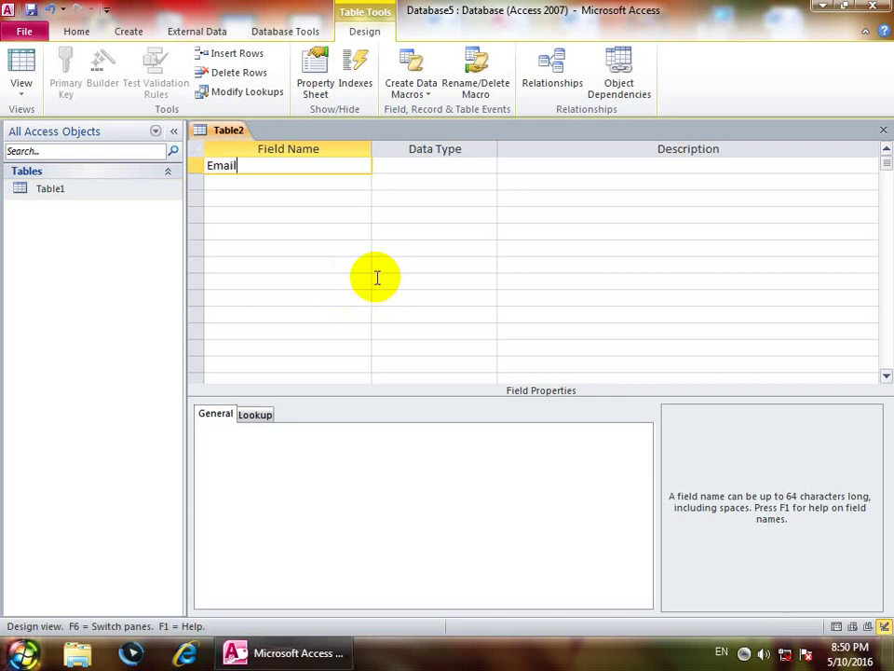
key(Return)
text(h)
key(Return)
key(Return)
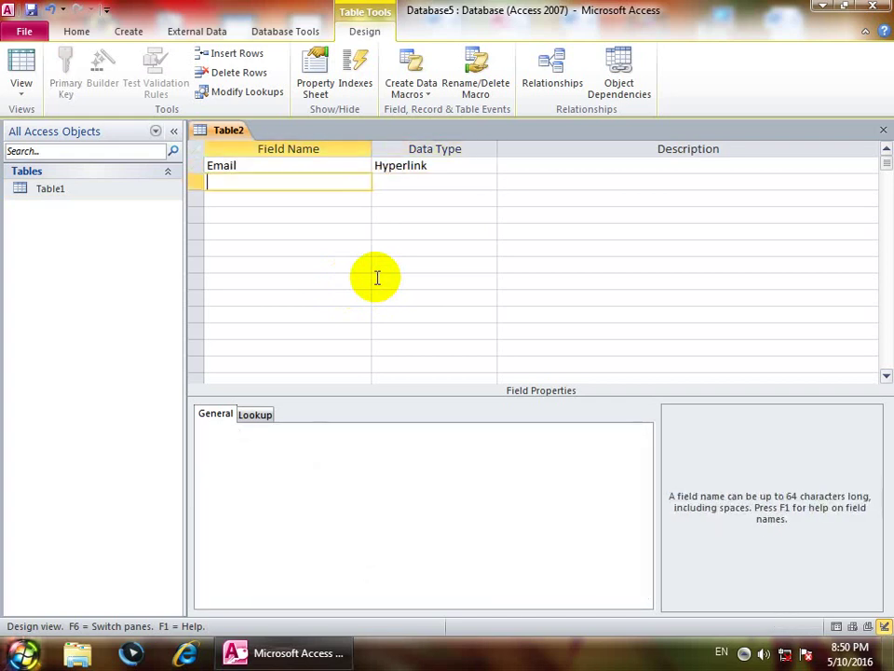
Step: Add a Password Text field and save the table as Table2 without a primary key
text(Password)
key(Return)
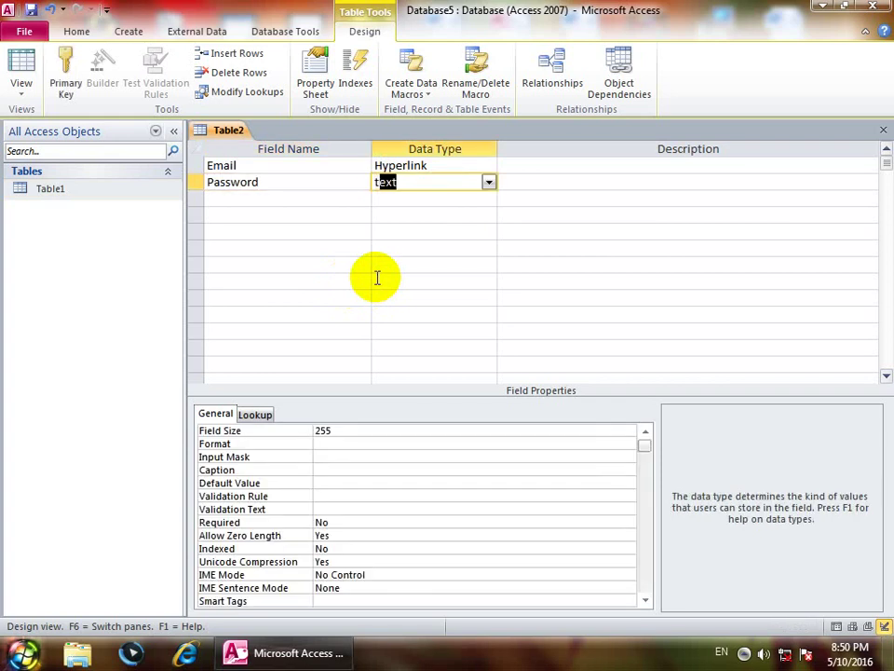
key(Return)
key(ctrl+w)
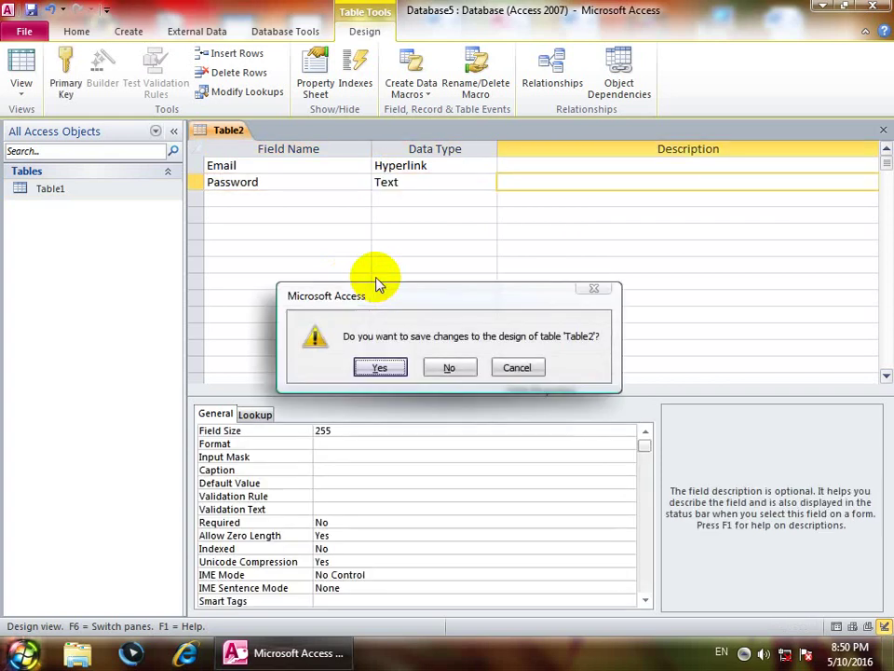
key(Return)
key(Return)
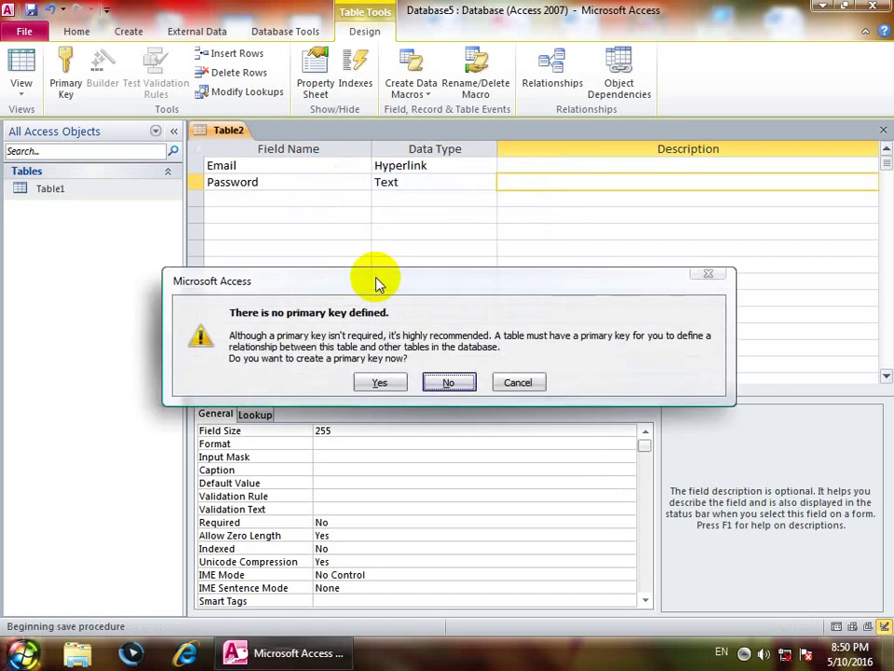
key(Return)
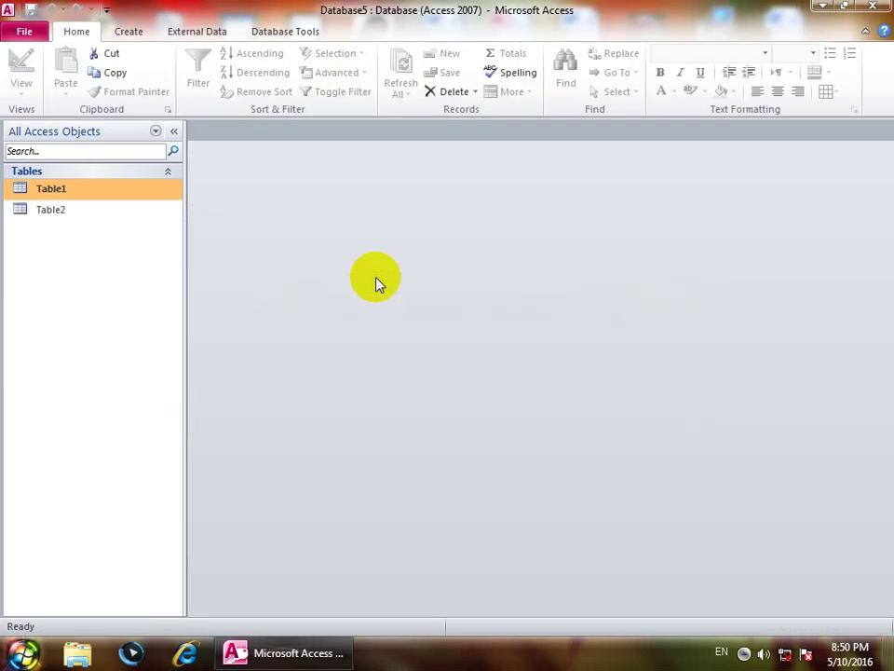
Step: Open Table2 and enter an e-mail address and a plain-text password in the first record
double_click(49, 210)
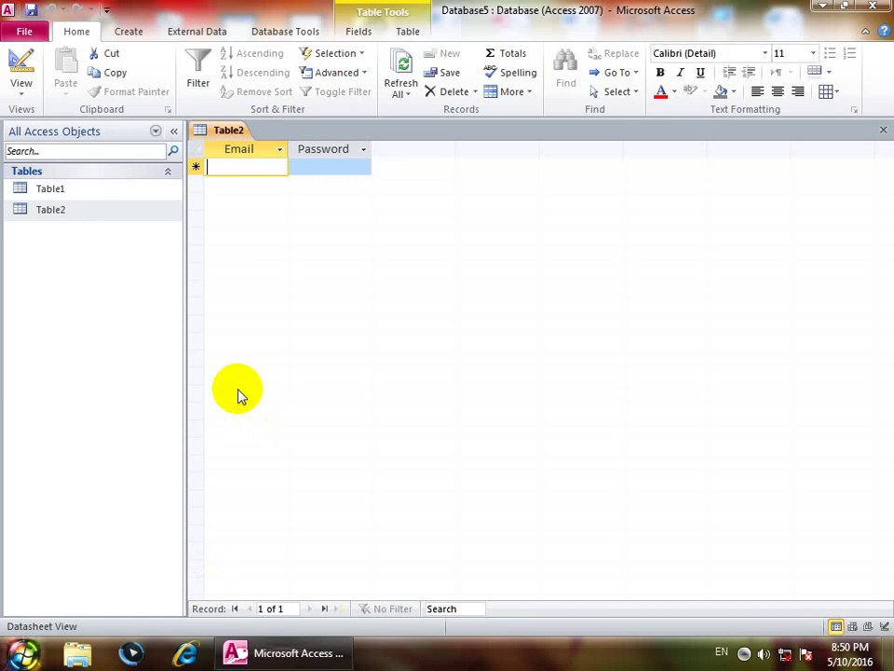
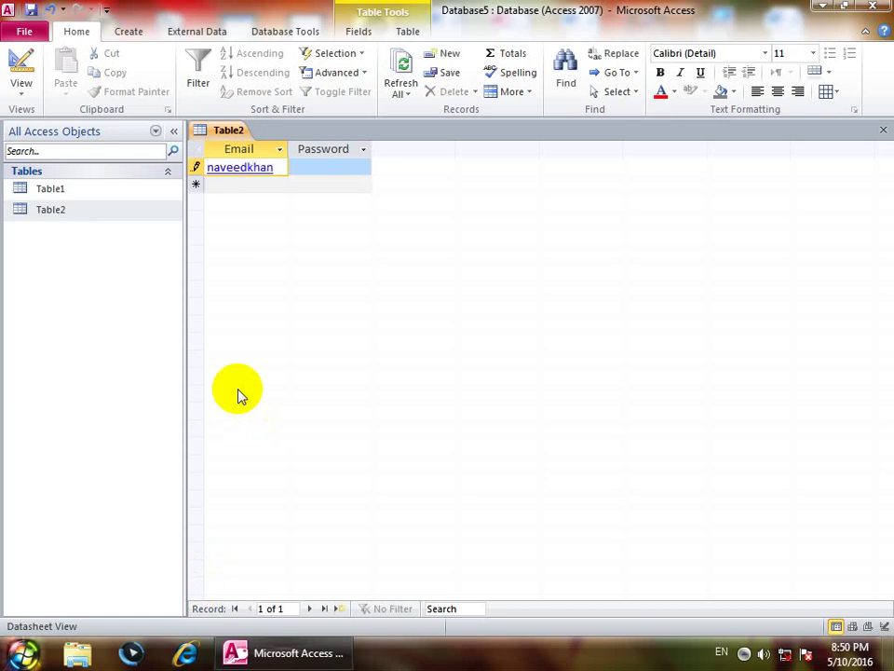
key(Tab)
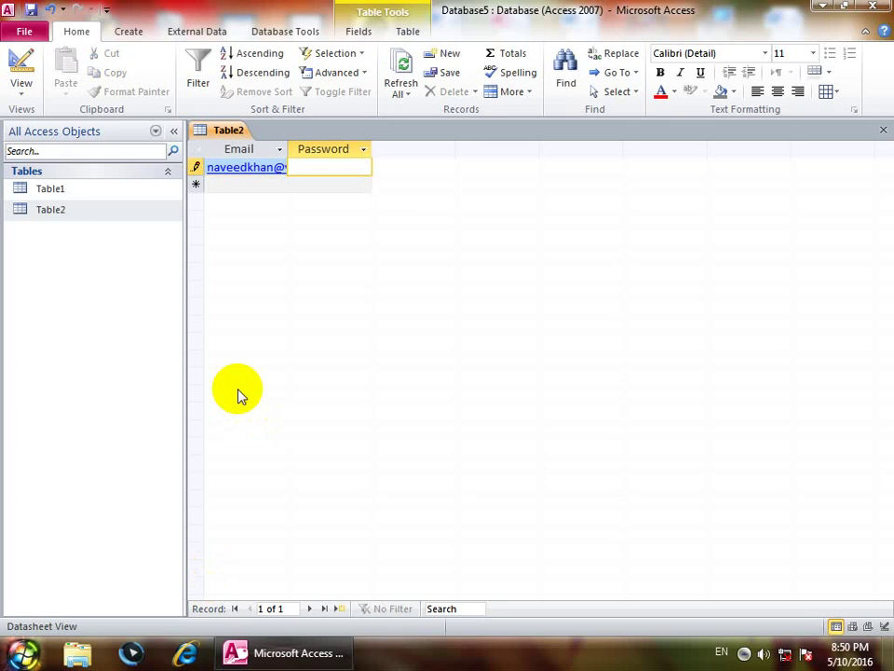
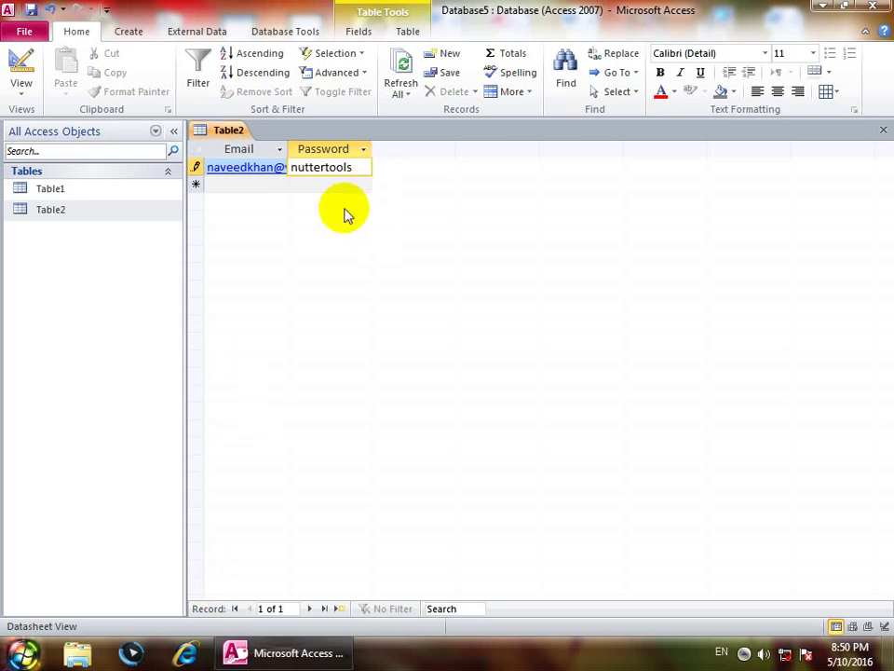
drag(353, 168, 225, 171)
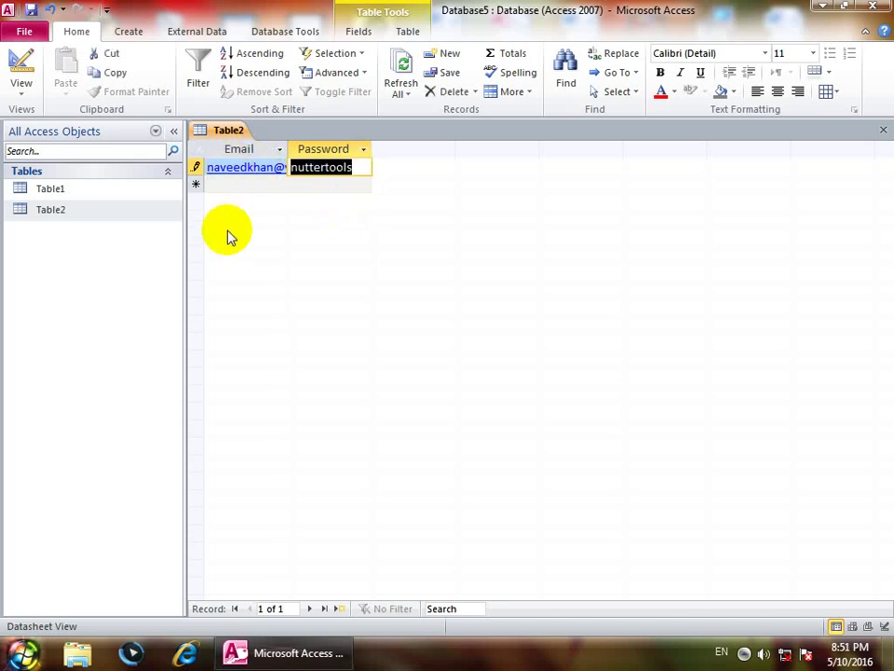
Step: Set the Password field's Input Mask to Password and save Table2
click(22, 97)
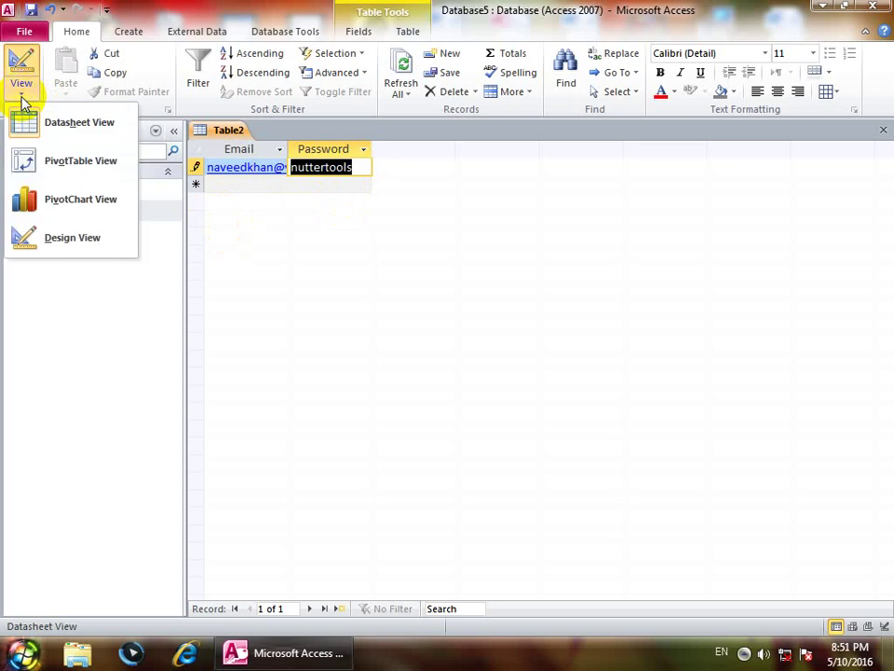
click(37, 239)
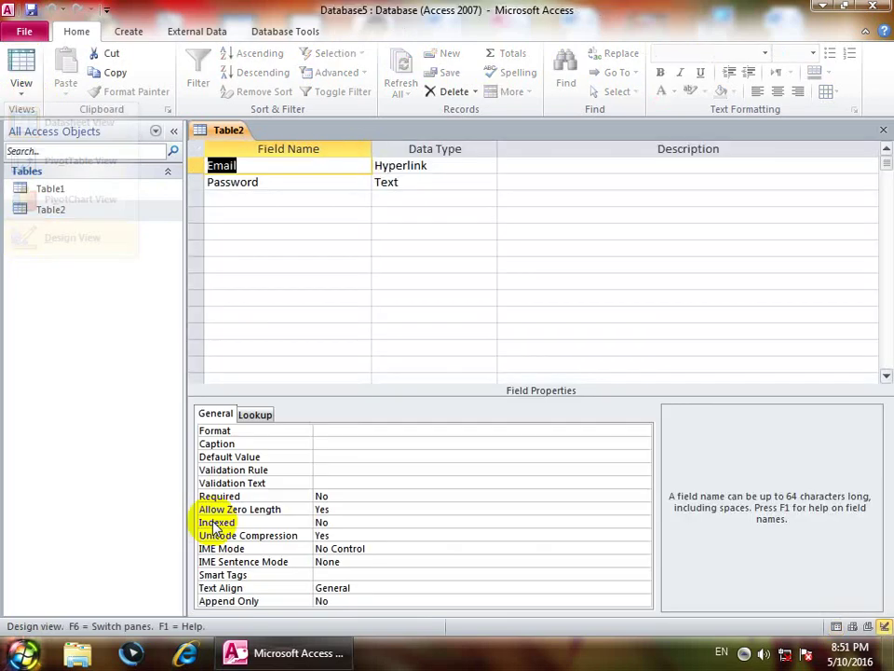
click(401, 182)
click(324, 456)
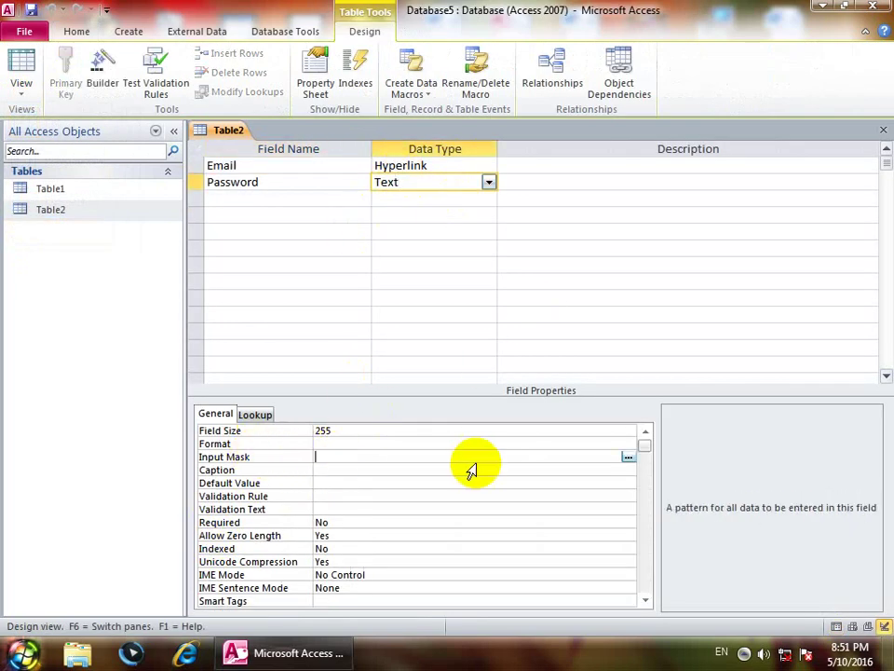
text(password)
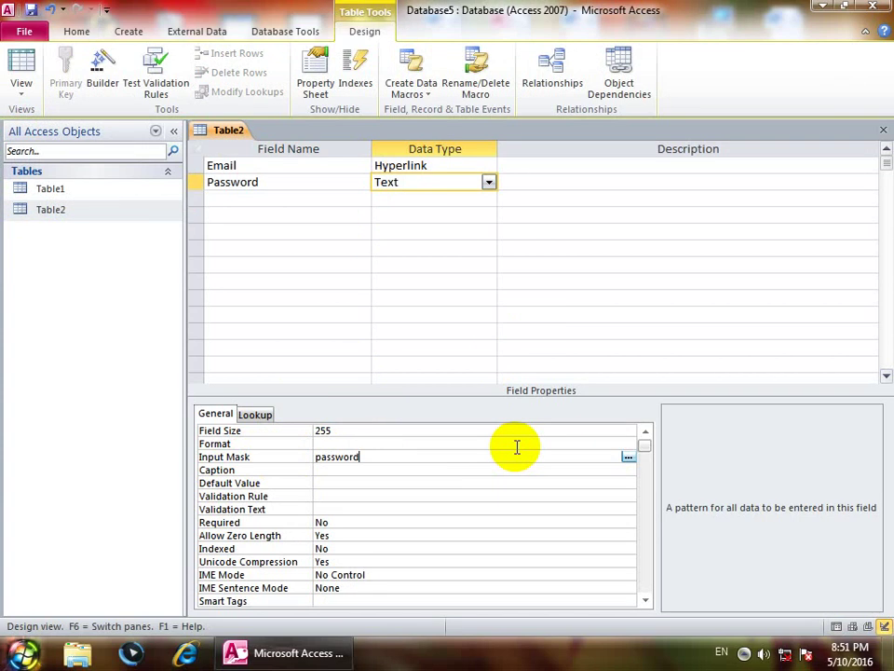
click(21, 65)
click(410, 371)
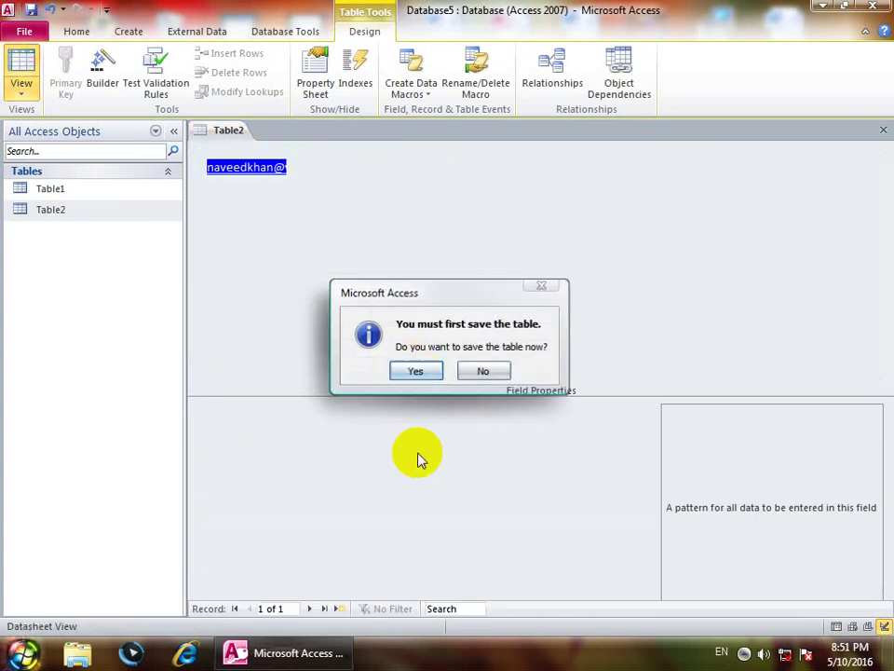
Step: Enter three more passwords shown as asterisks, then reopen Table2 in Design view
click(328, 183)
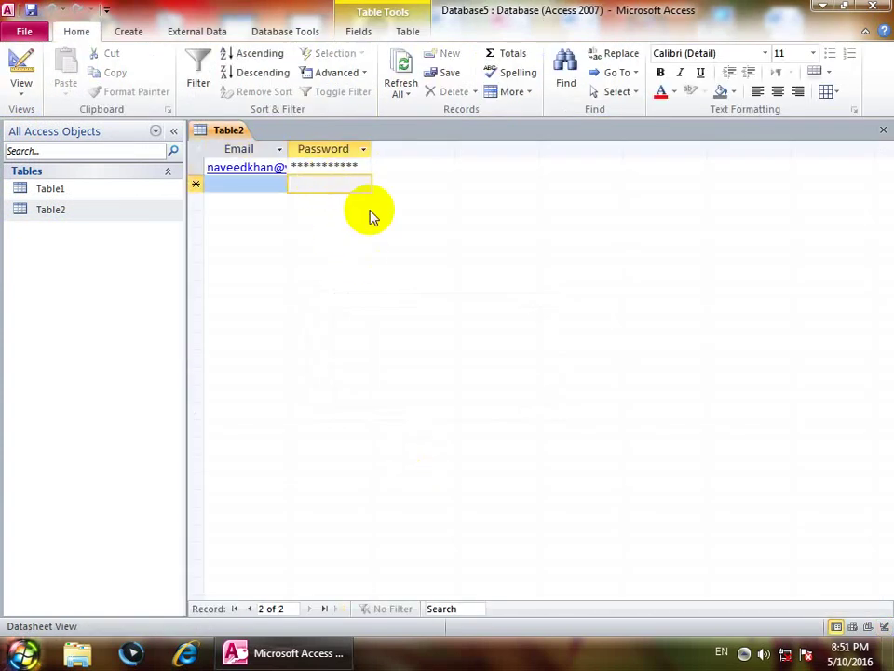
text(*******)
click(331, 198)
text(*****)
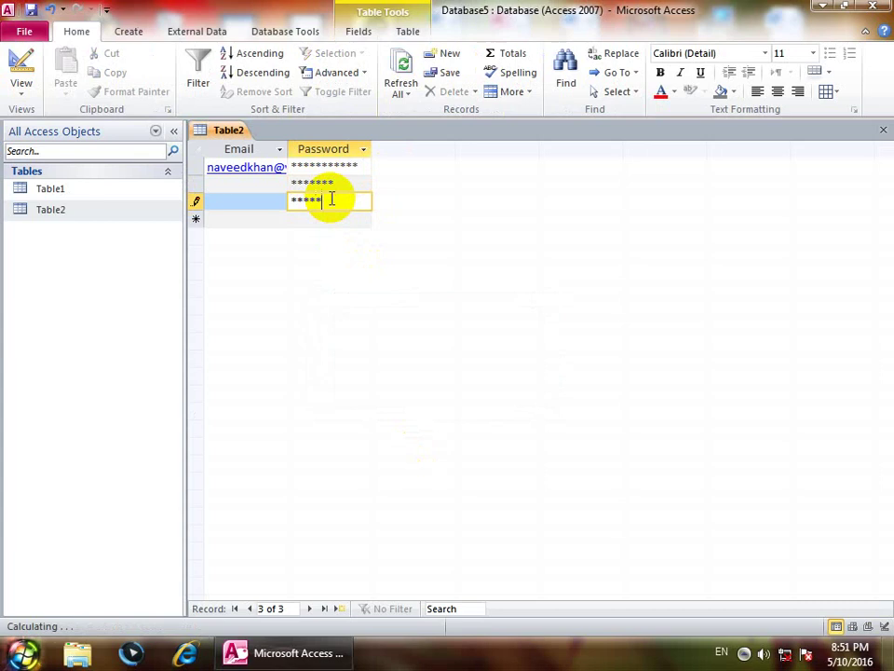
text(**)
click(315, 218)
text(********)
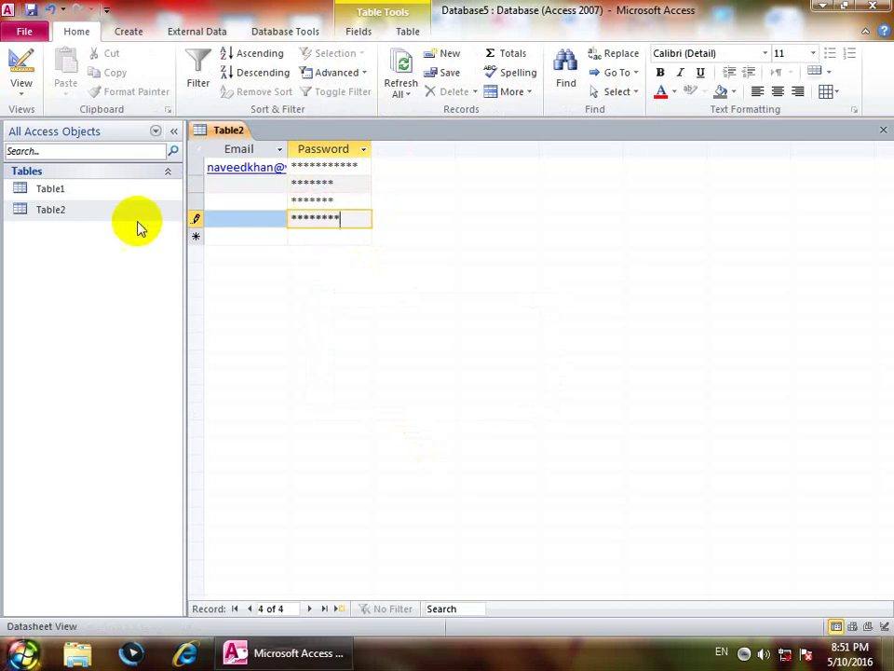
right_click(92, 215)
click(135, 241)
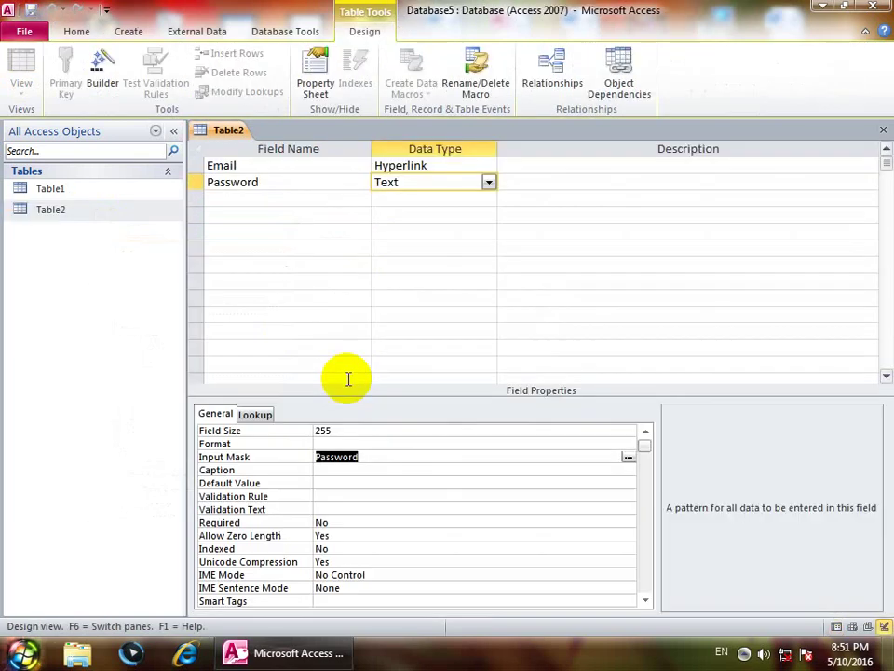
Step: Add a Text field named phone with input mask (0000)-(000)-(000), then switch to Datasheet view
click(264, 197)
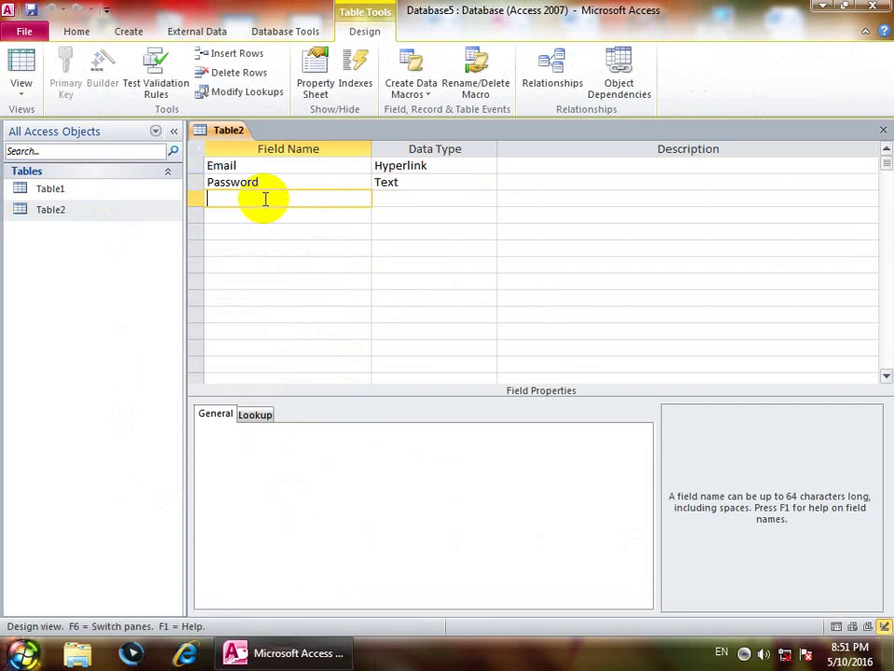
text(phone)
key(Tab)
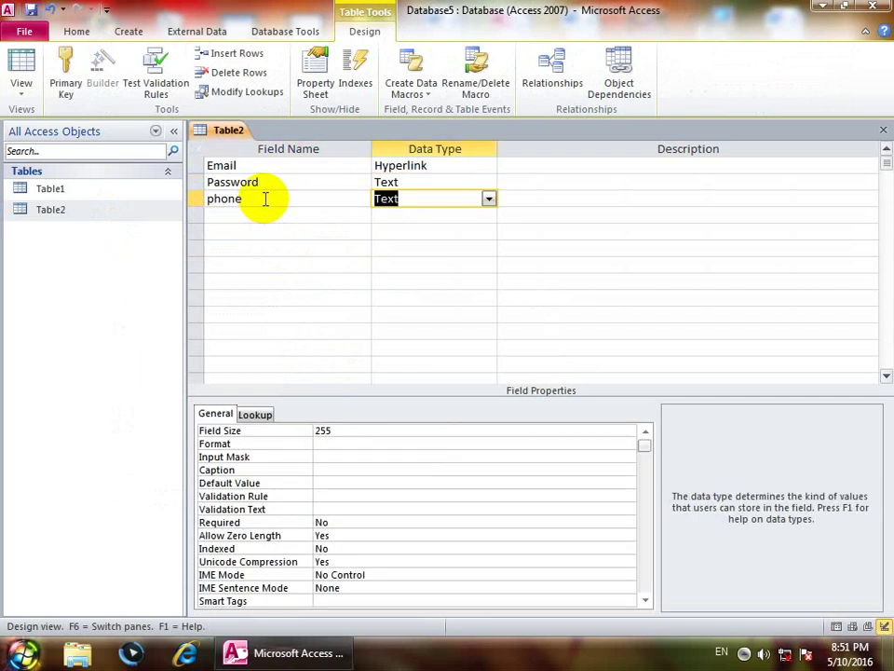
click(343, 457)
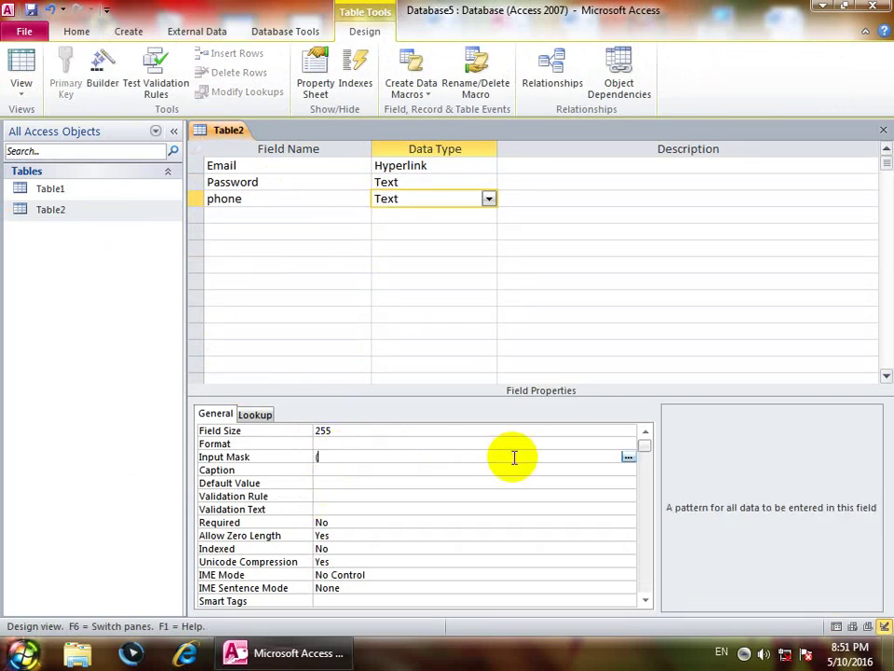
text((0000)-(000)-(000)
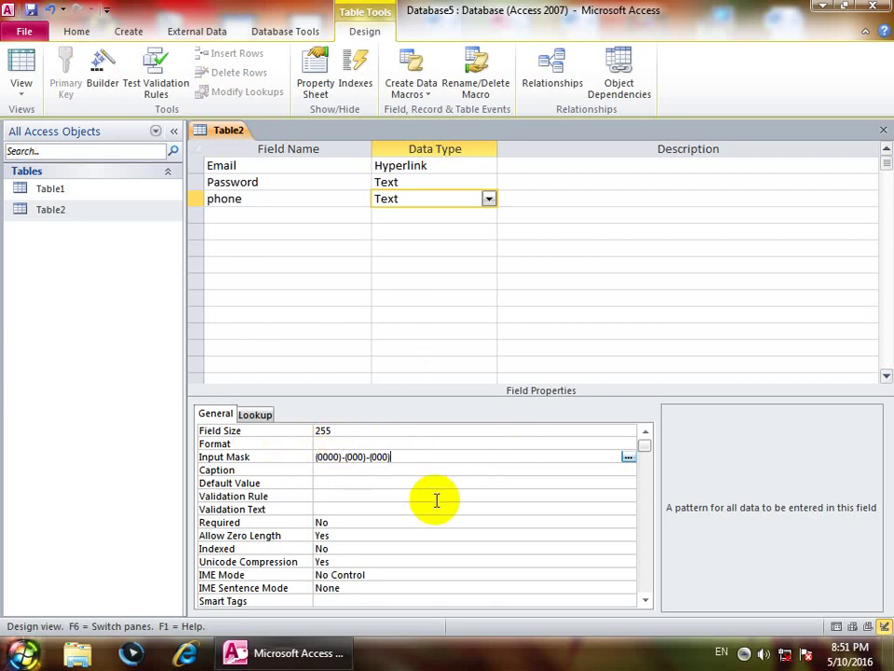
click(20, 65)
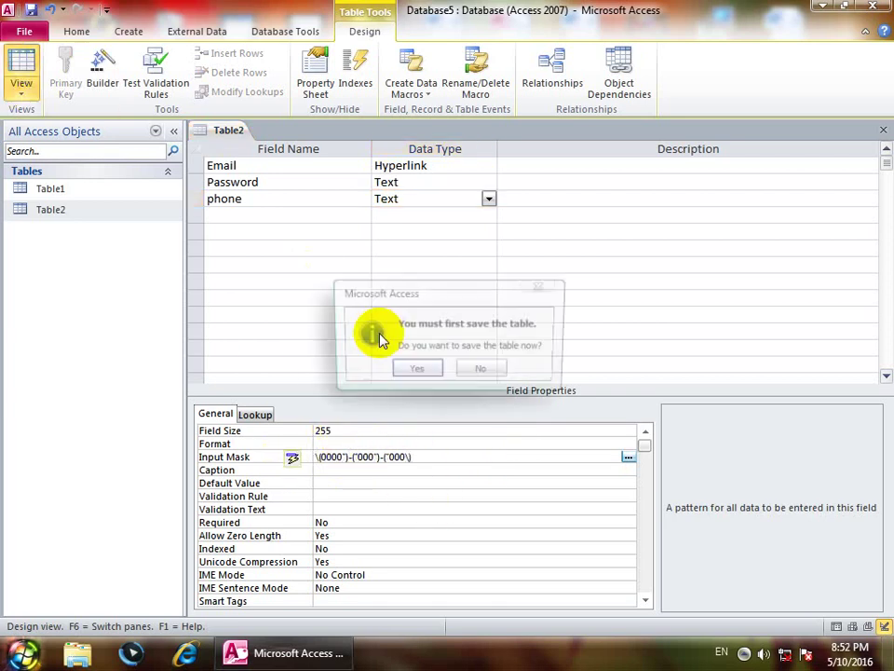
click(418, 373)
click(380, 169)
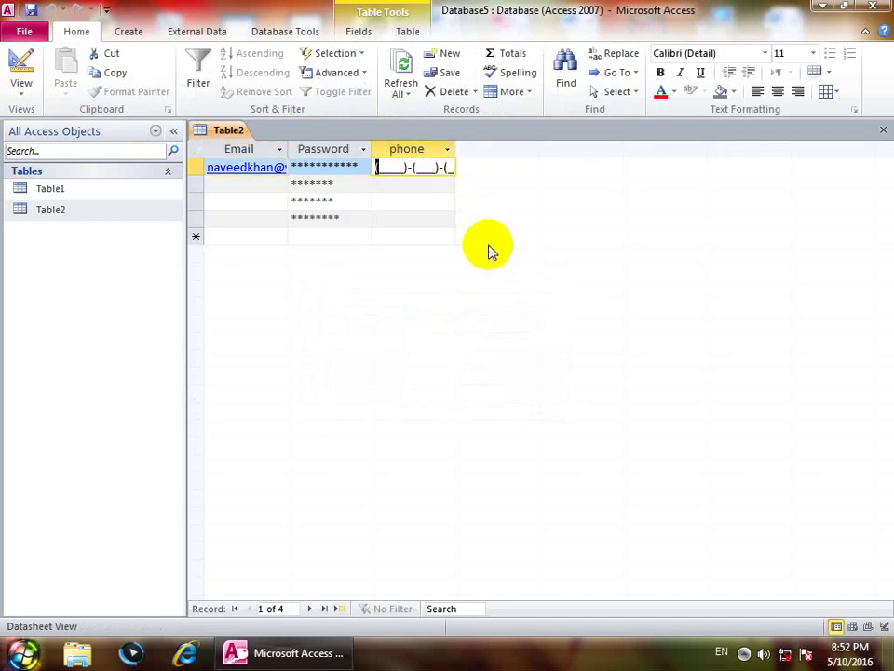
text(0454545454)
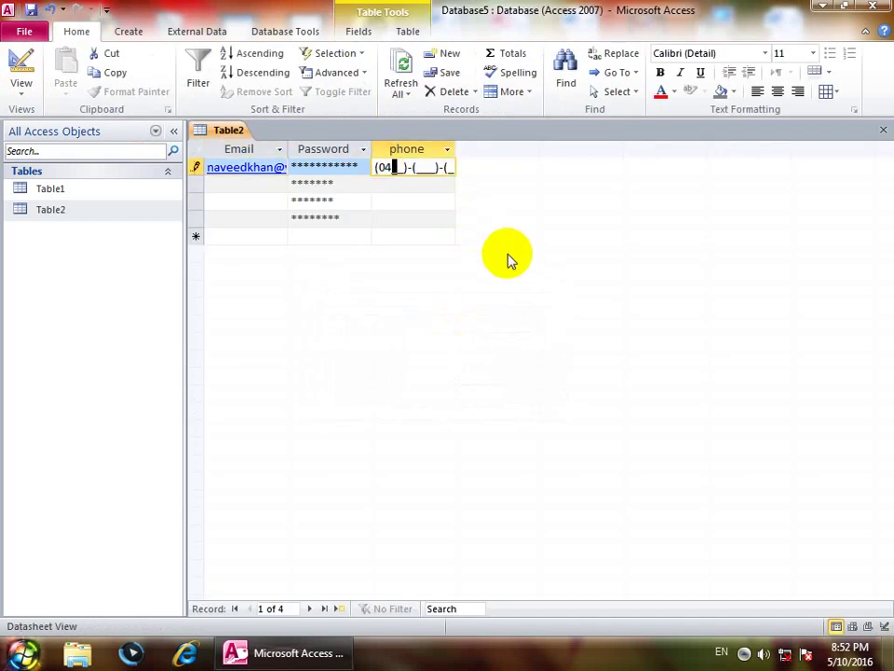
key(Down)
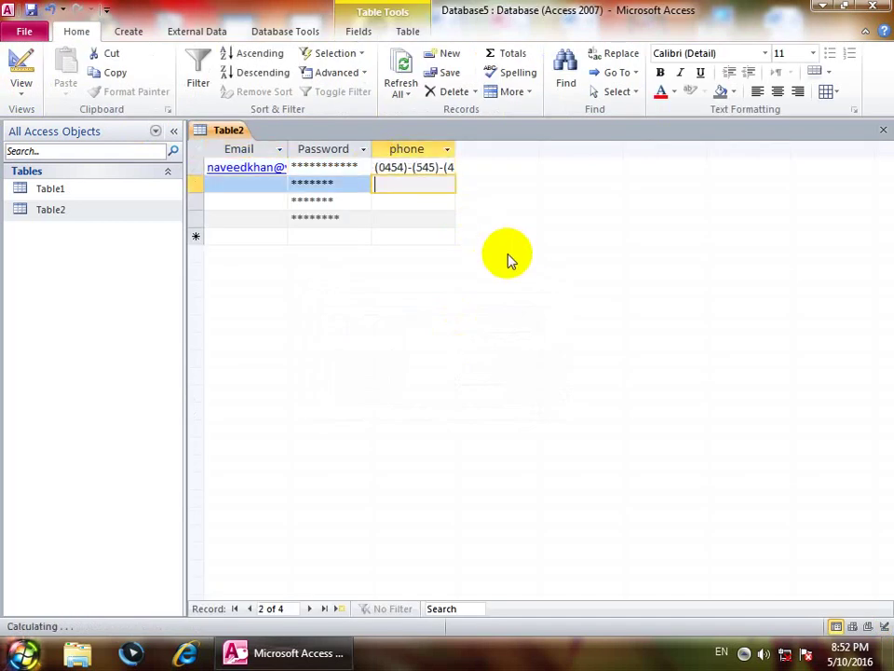
text(0454545454)
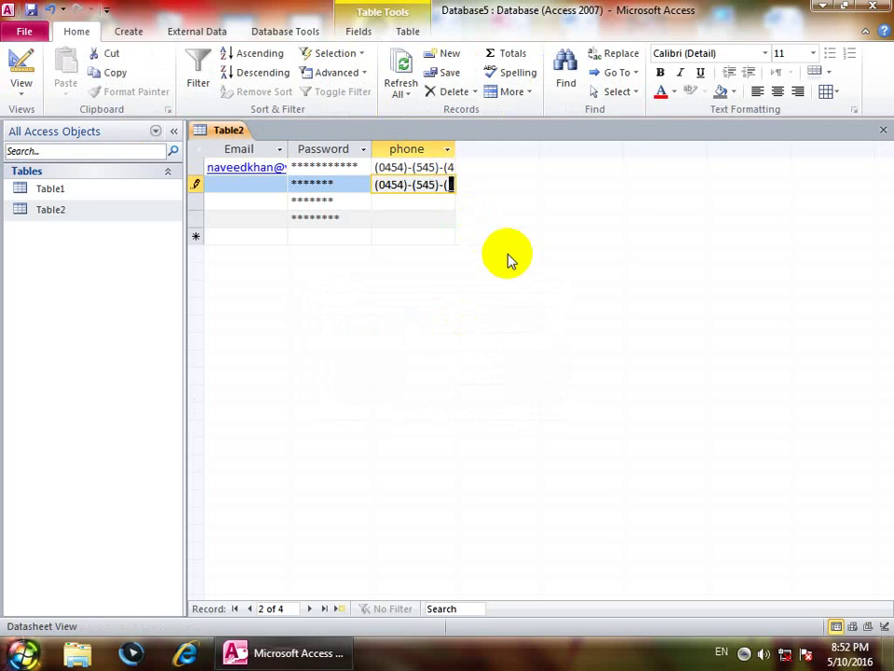
key(Down)
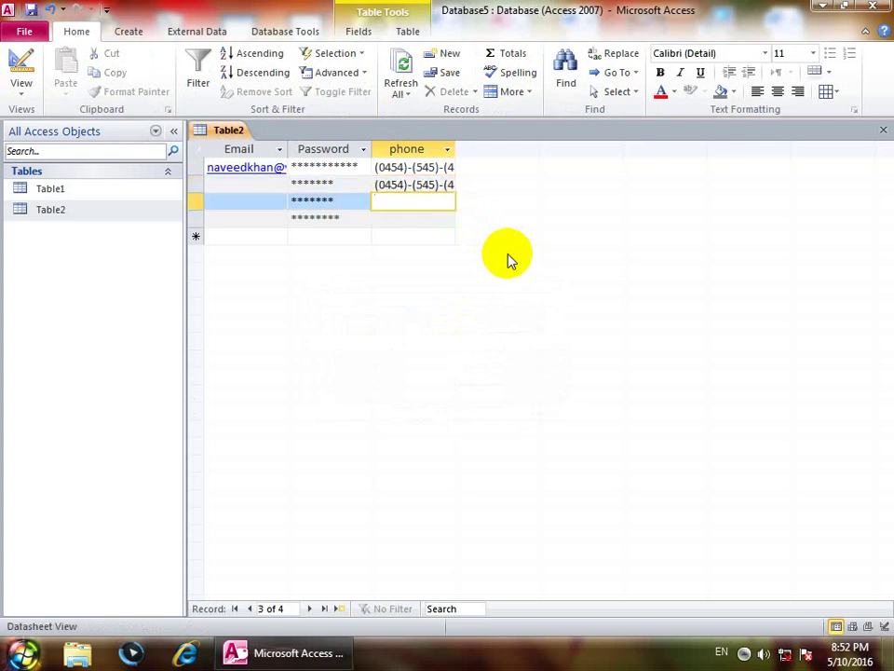
Step: Complete record 3's phone as (0454)-(545)-(545) after the mask error, then return to Design view
text(0454)-(545)-(5)
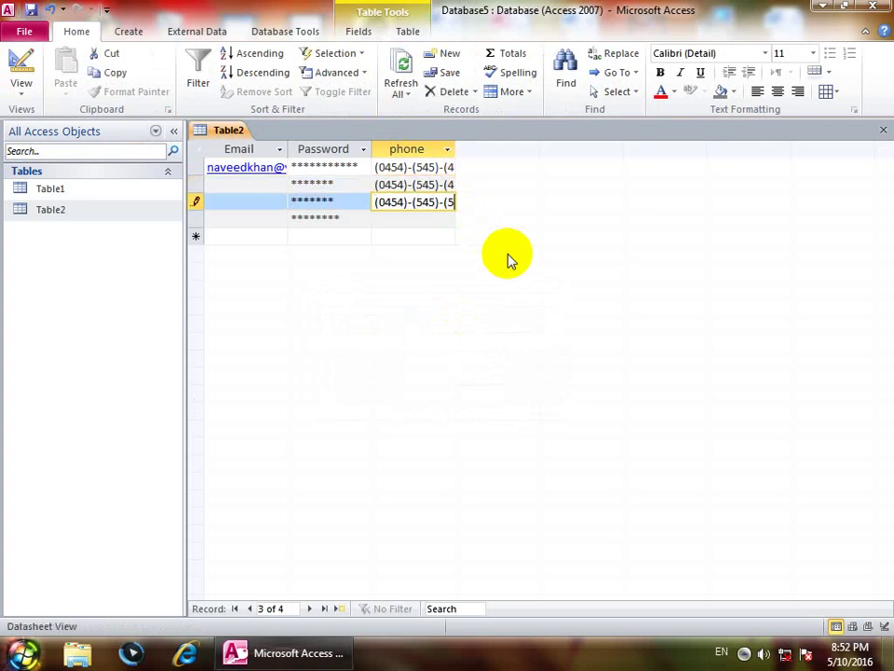
key(Down)
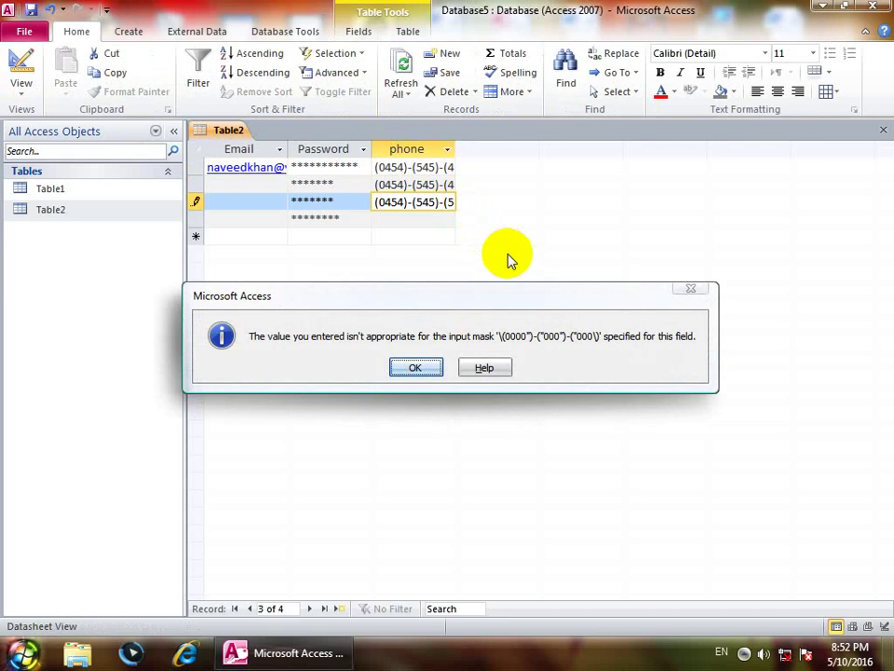
key(Return)
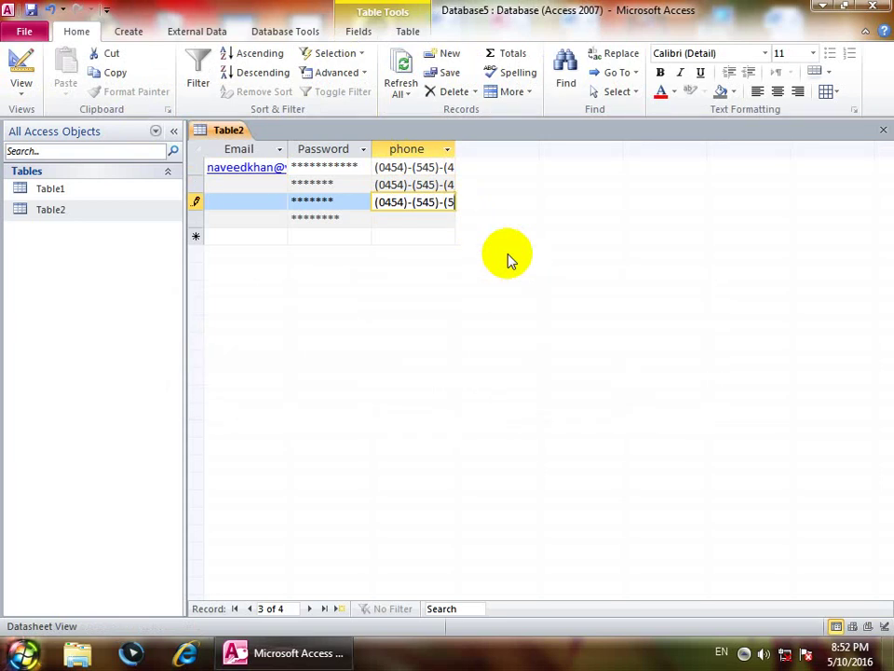
text(45)
key(Tab)
text(a)
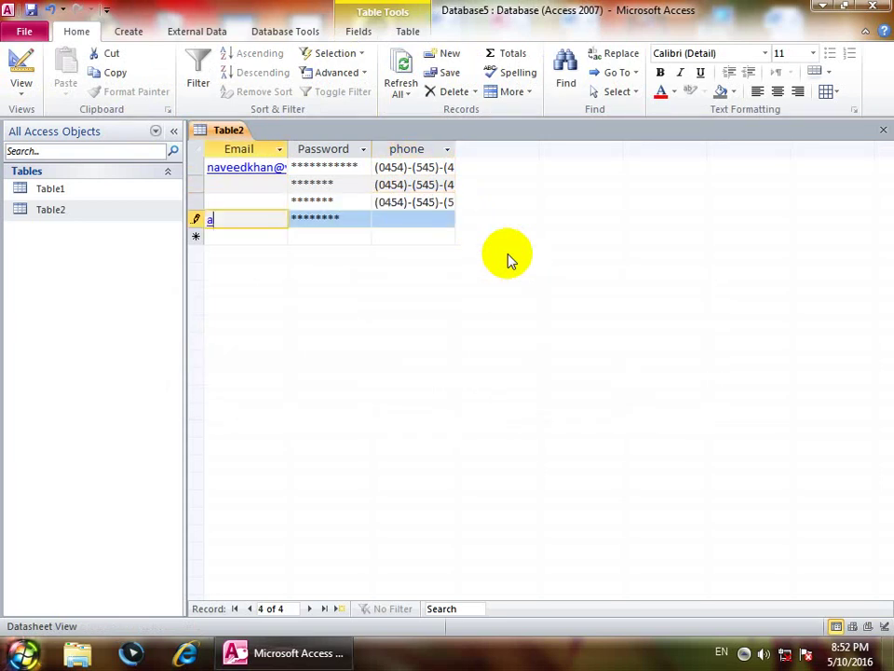
key(BackSpace)
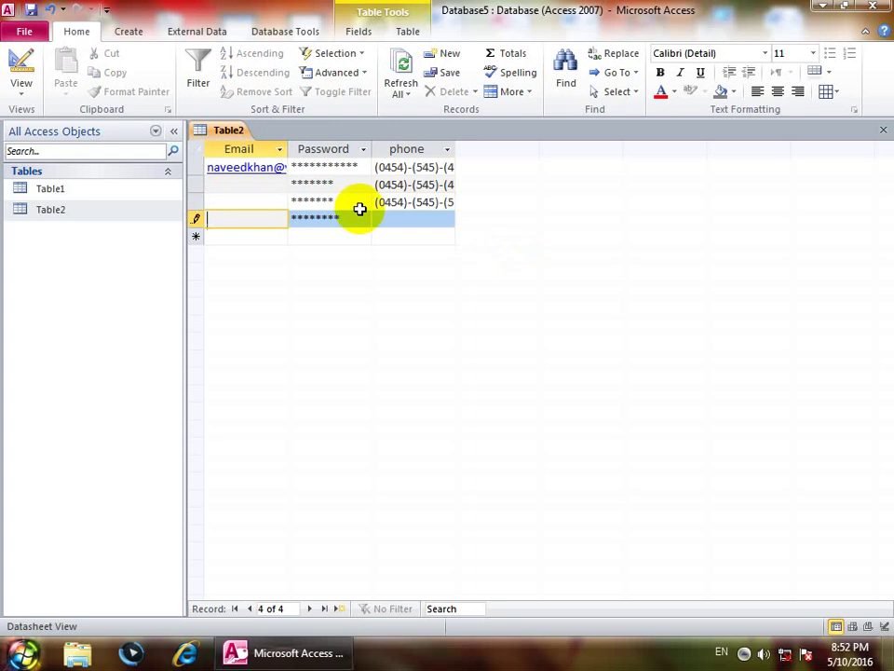
click(409, 218)
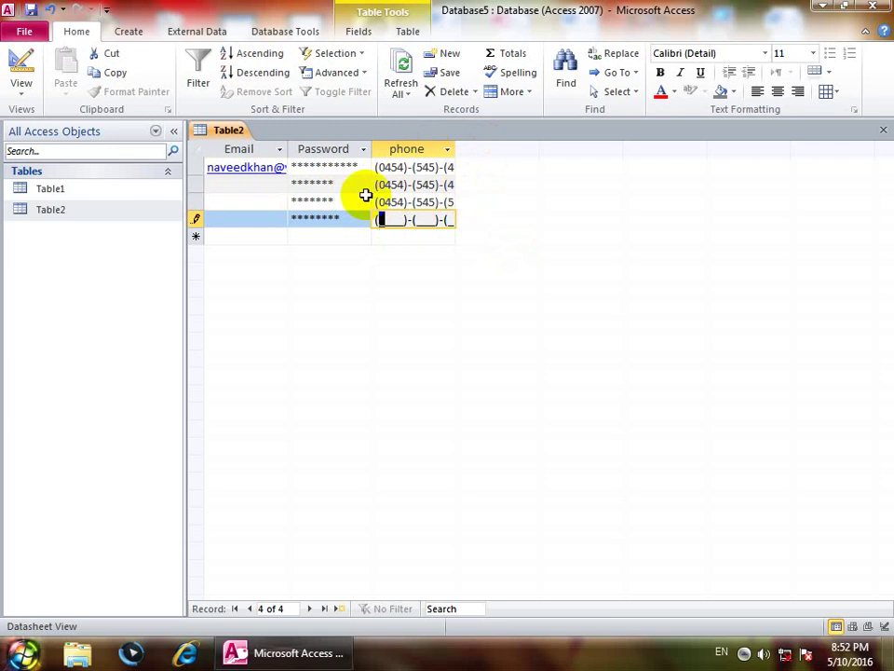
click(13, 65)
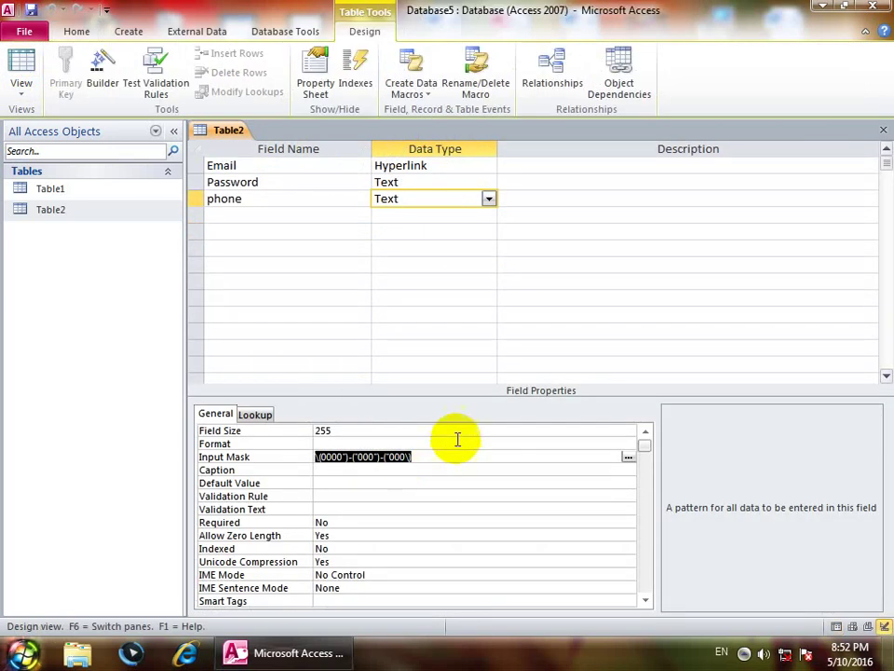
Step: Replace the phone input mask with AAAA (0000)-(000)-(000) and switch to Datasheet view
key(Delete)
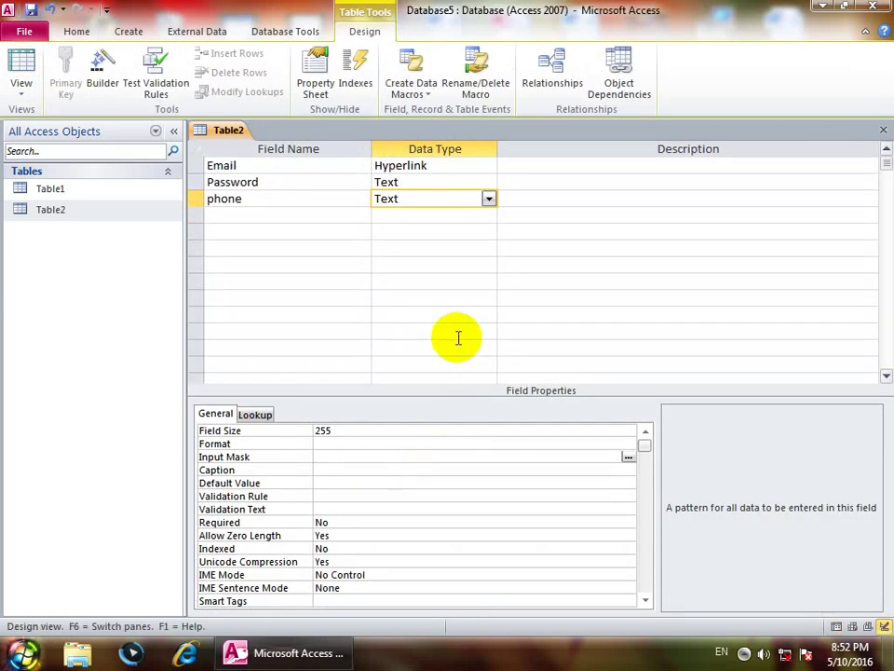
text(AAAA (0000)-)
key(BackSpace)
text((000)-)
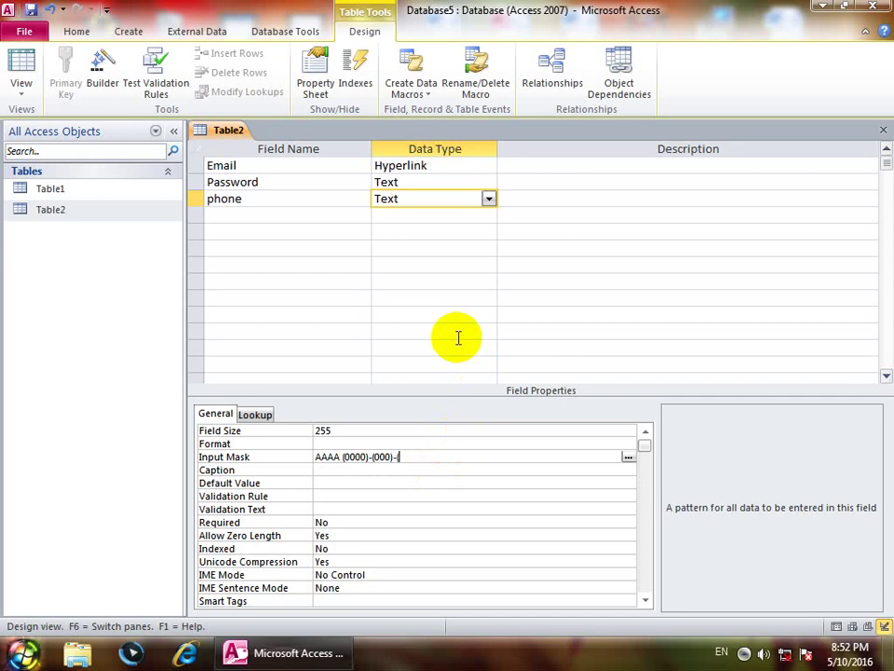
text((000))
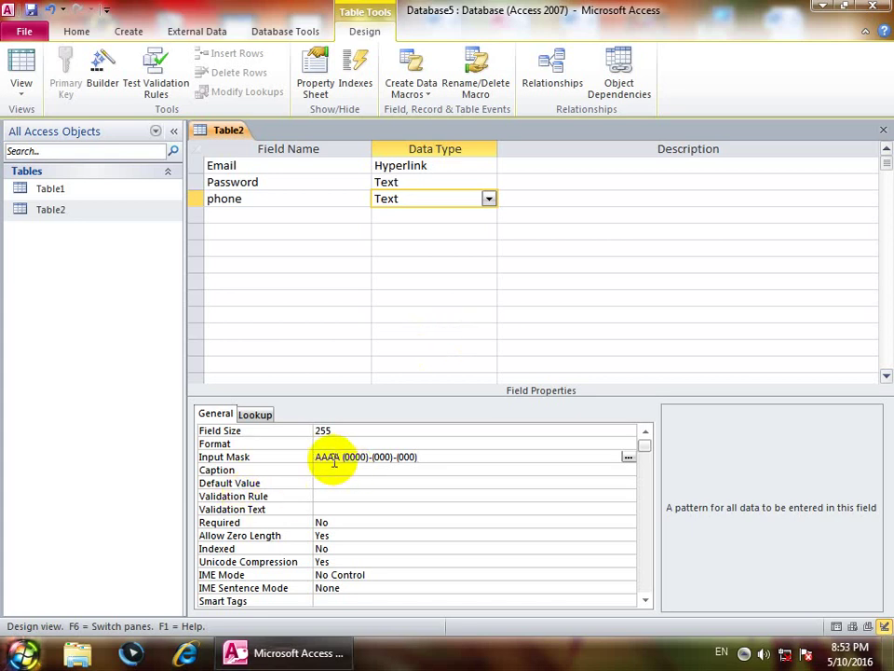
click(21, 63)
click(431, 369)
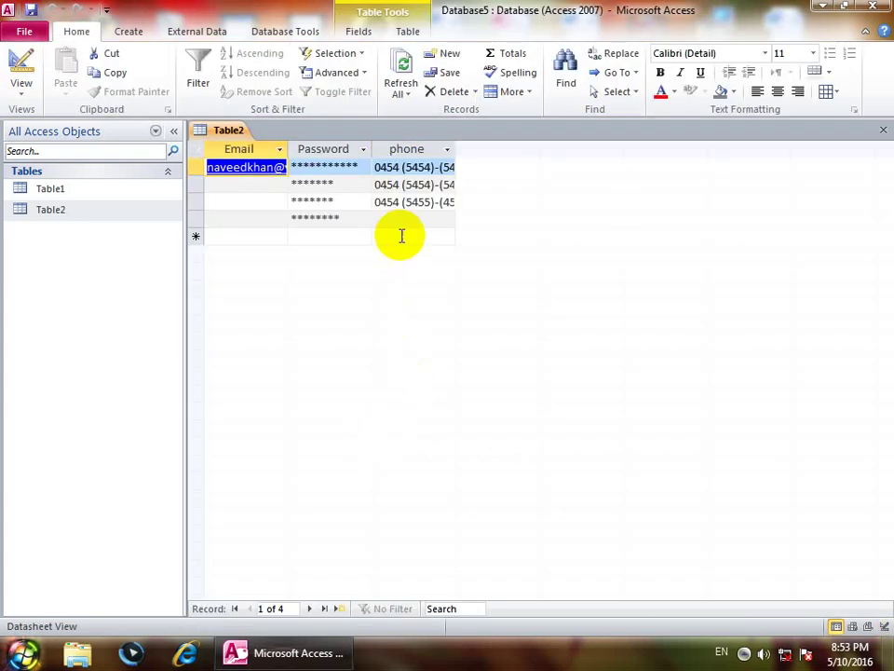
click(389, 207)
click(375, 217)
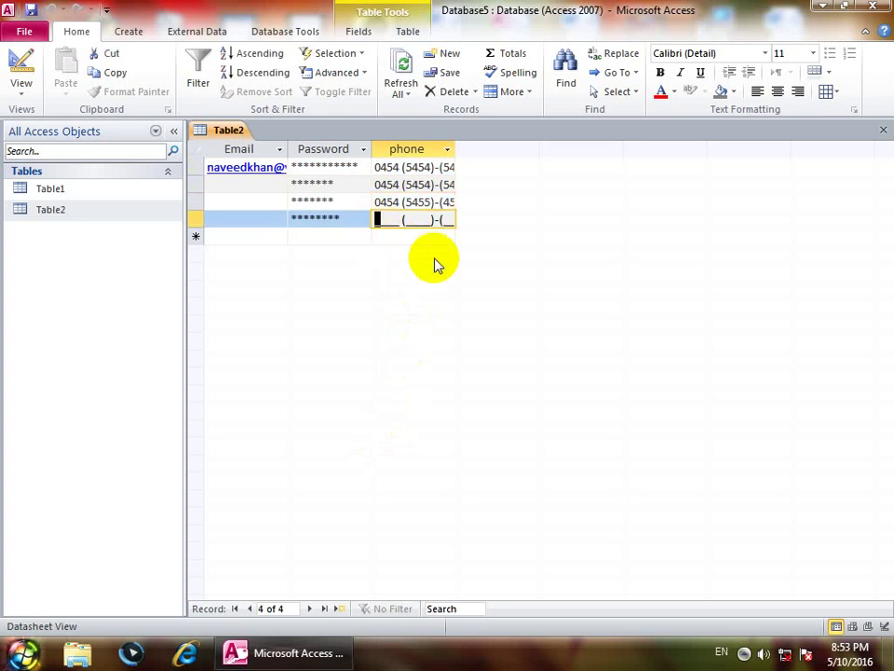
text(zong (___)-(_)
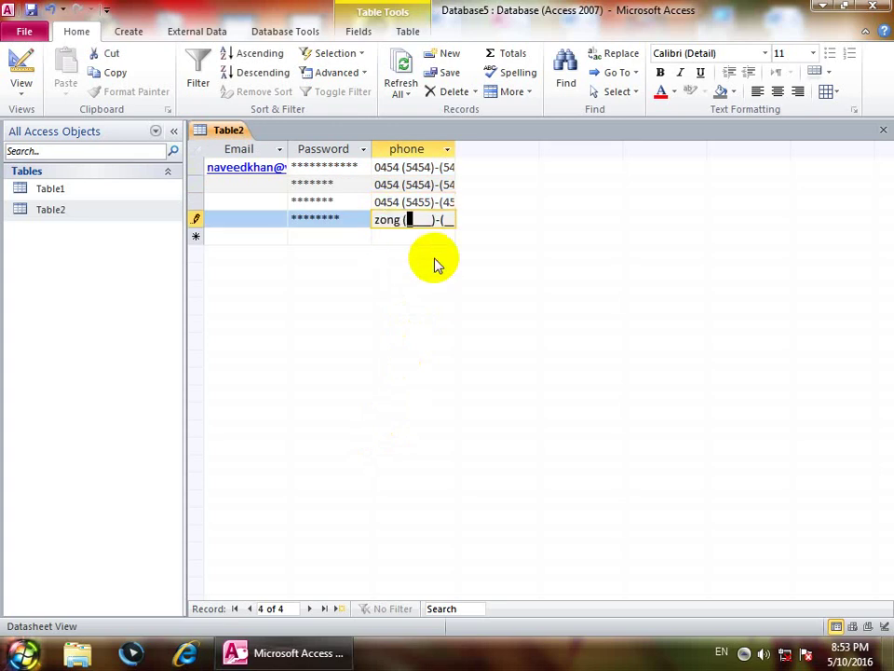
text(03134545)
text(45)
key(Down)
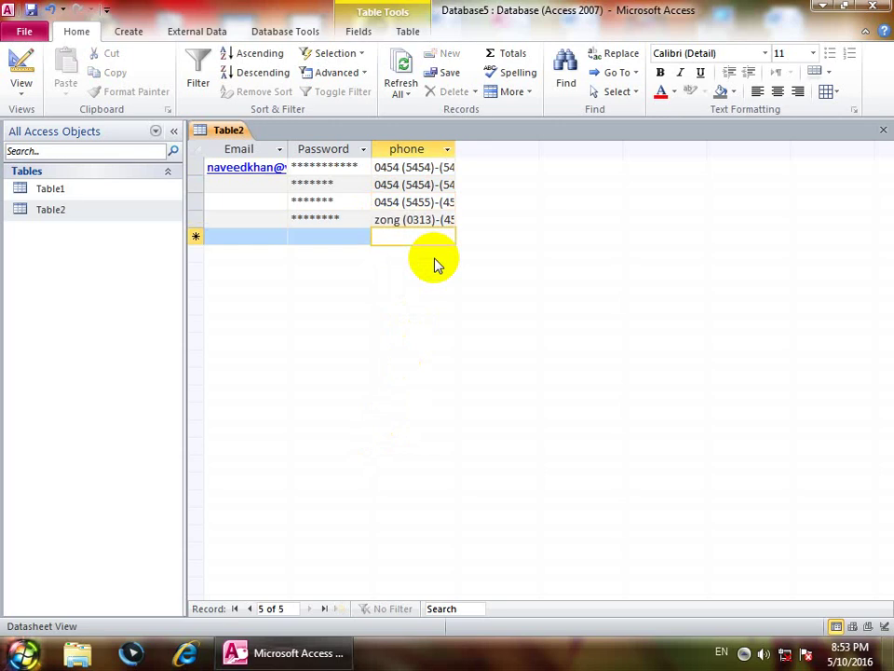
text(ufon ()
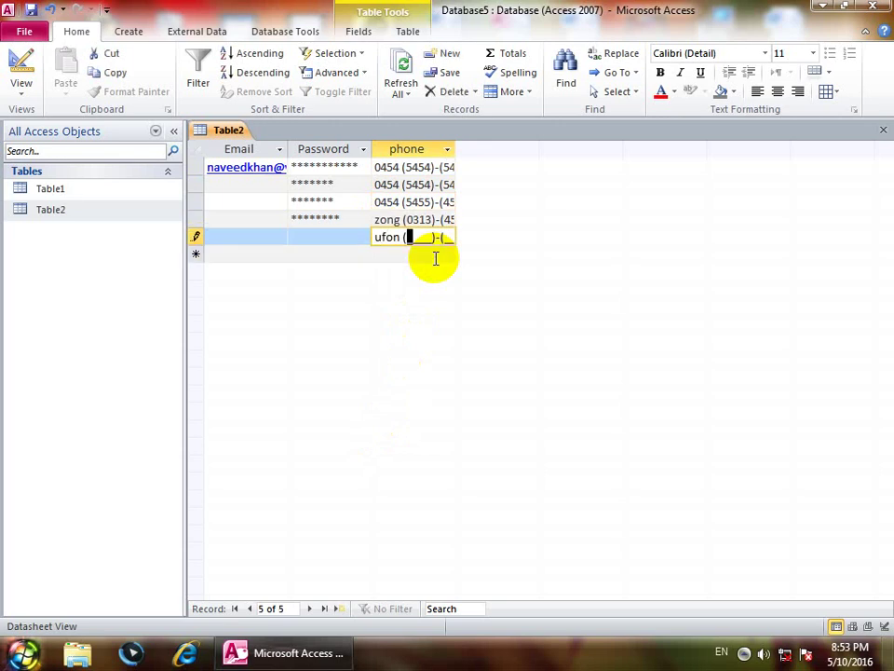
text(5454545454)
key(Down)
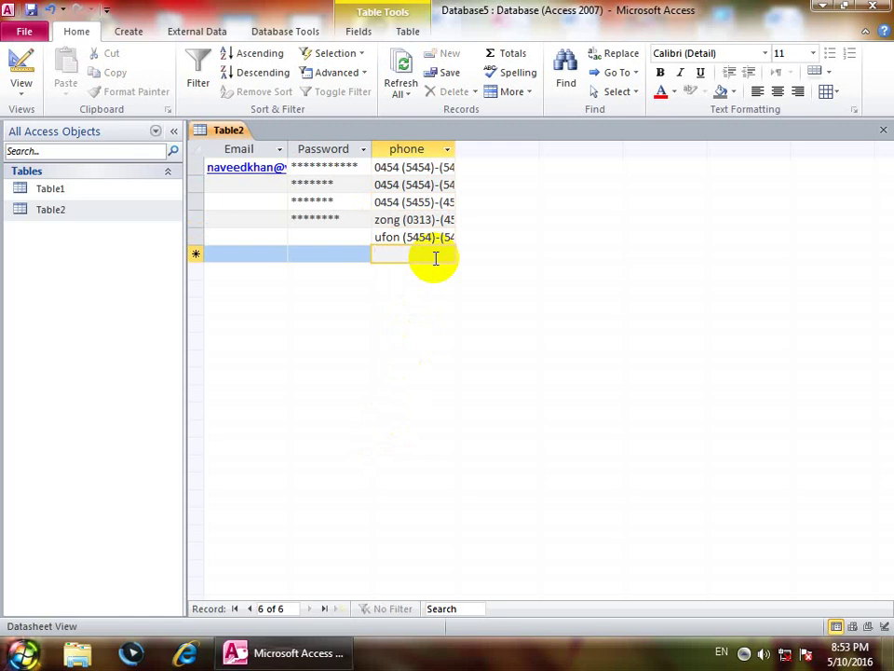
Step: Complete the third phone entry starting with mobi after dismissing the input mask error
text(mo)
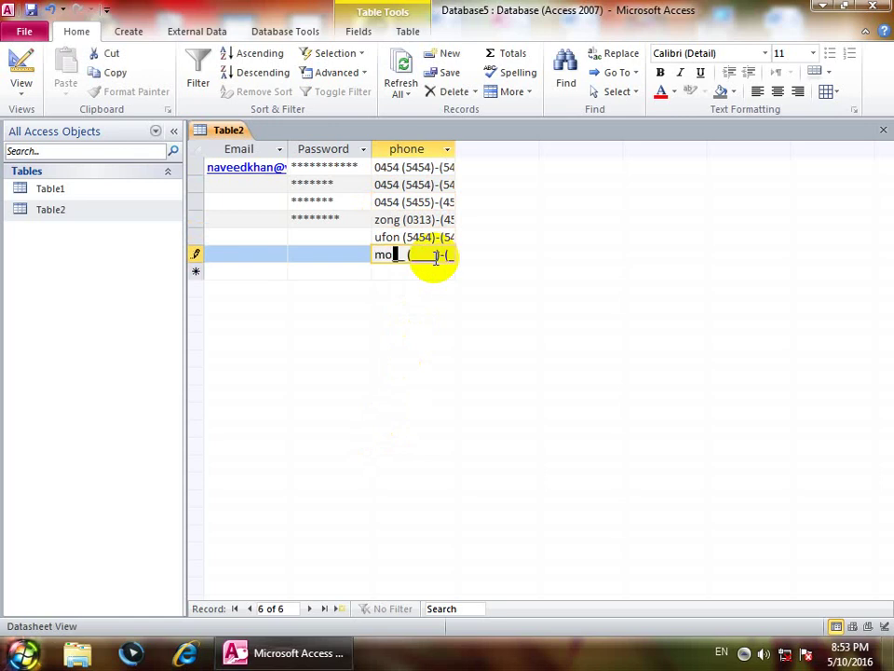
text(bi)
click(22, 88)
click(70, 240)
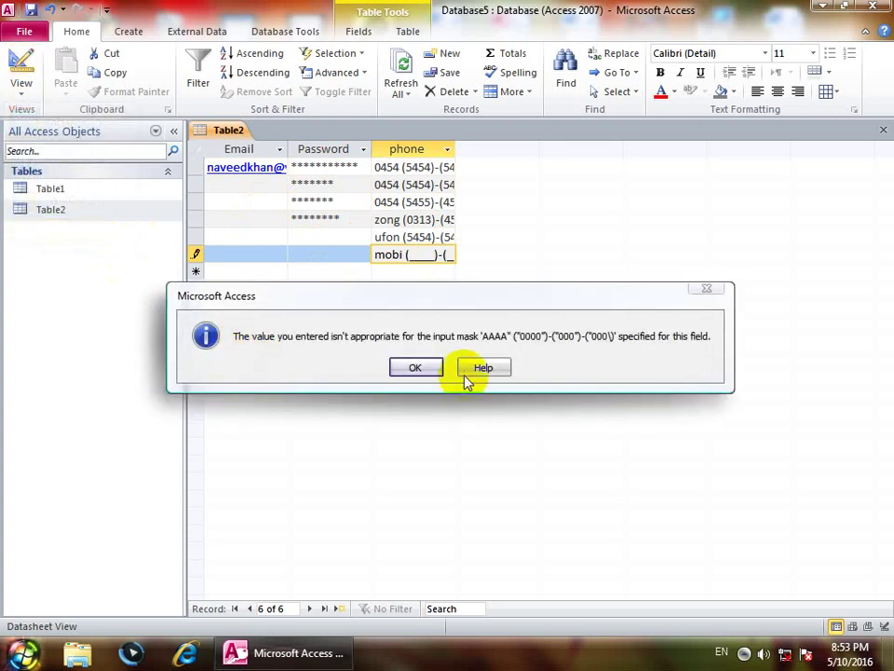
click(416, 368)
key(Left)
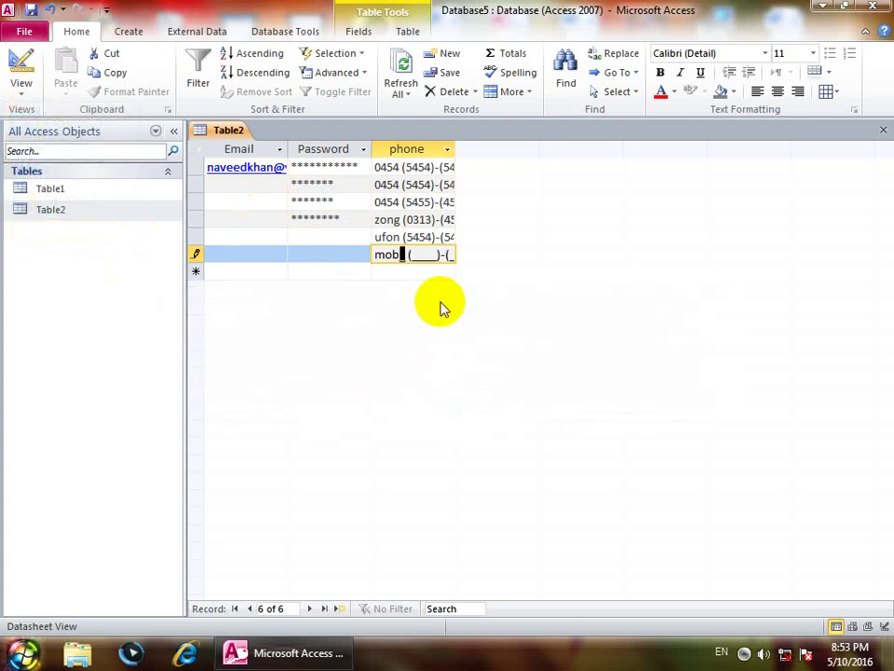
text(i45454545545)
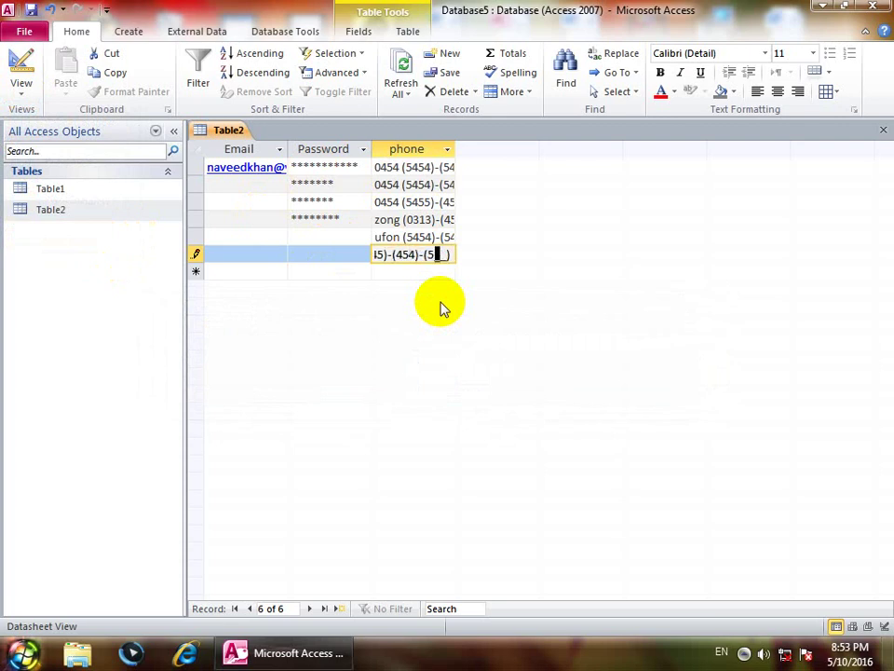
key(Return)
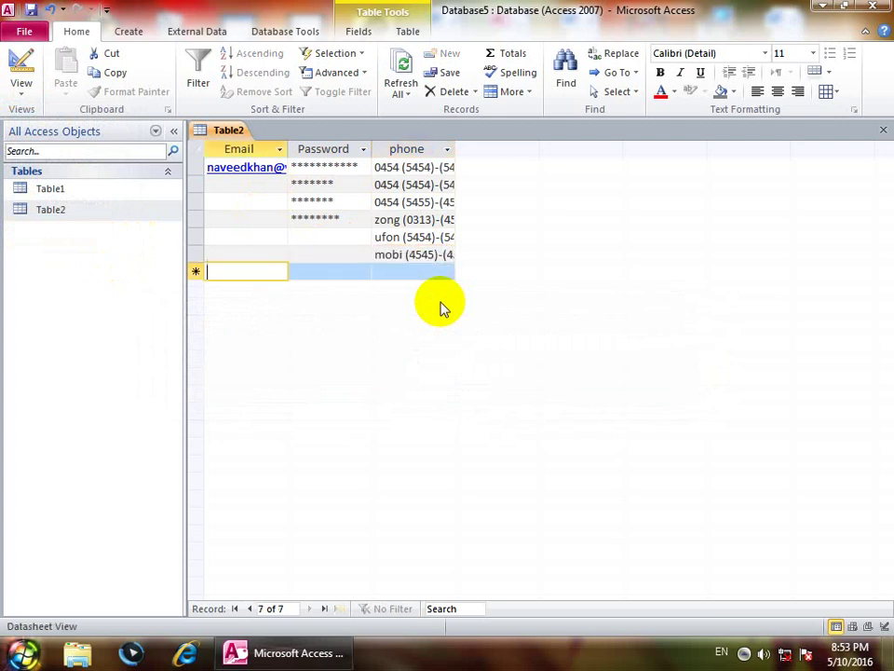
click(20, 88)
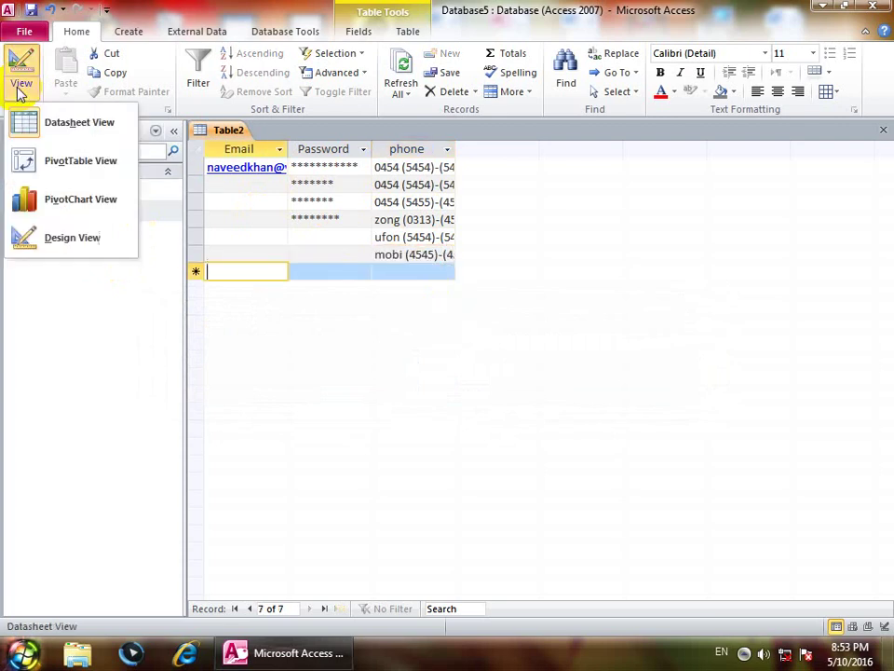
Step: In Design view, change the phone input mask to ???? and return to Datasheet view
click(66, 244)
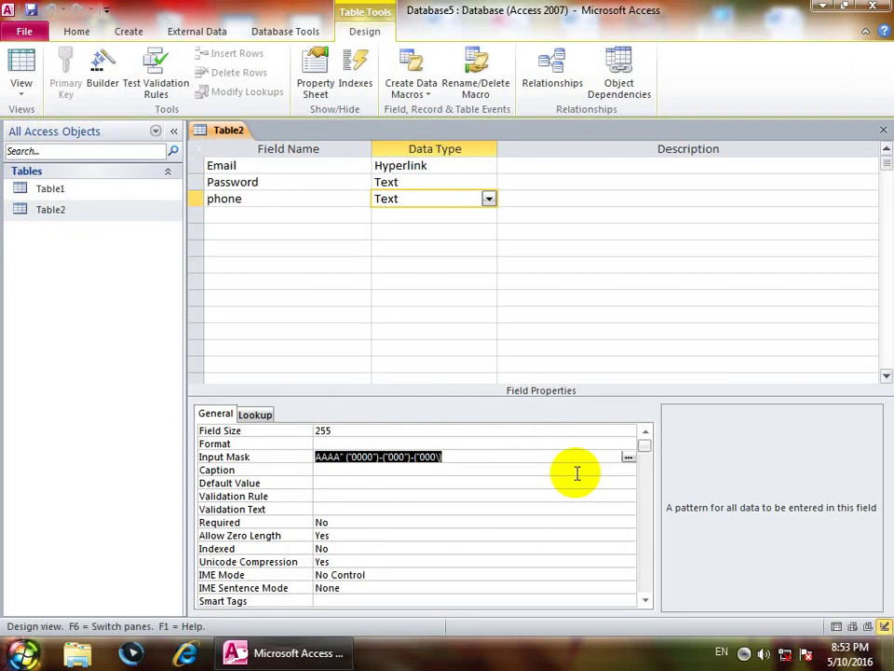
key(Delete)
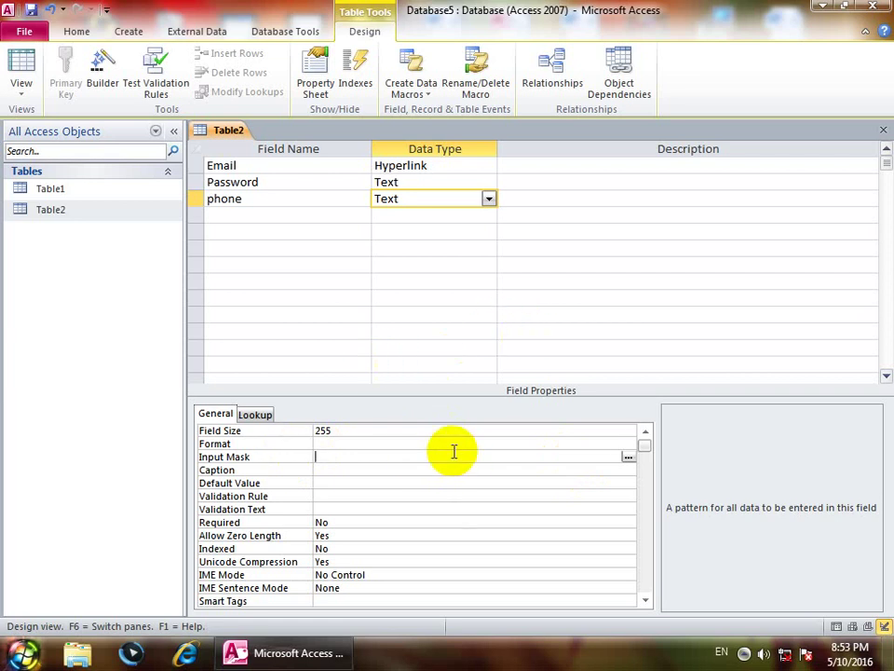
text(????)
double_click(348, 457)
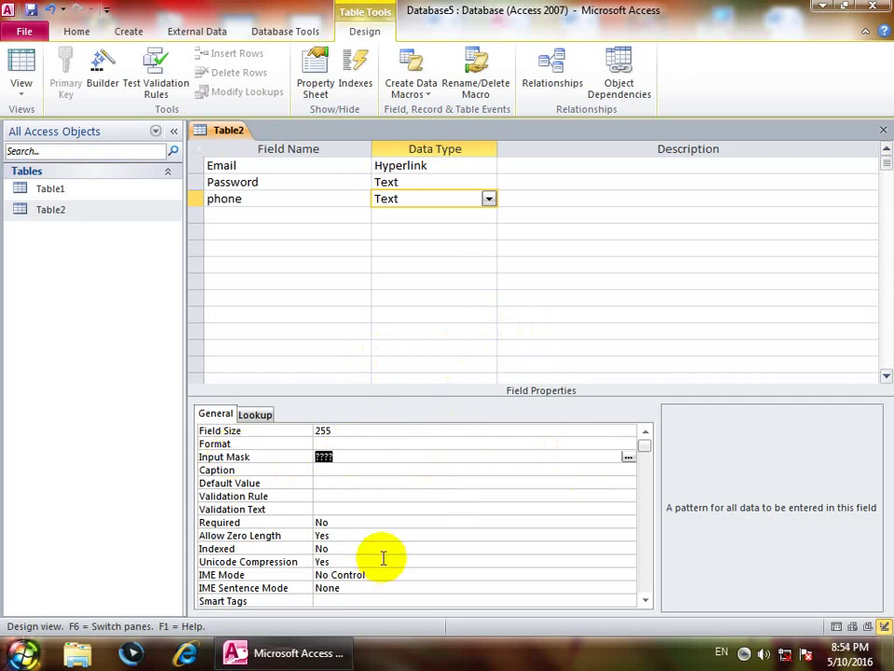
click(23, 86)
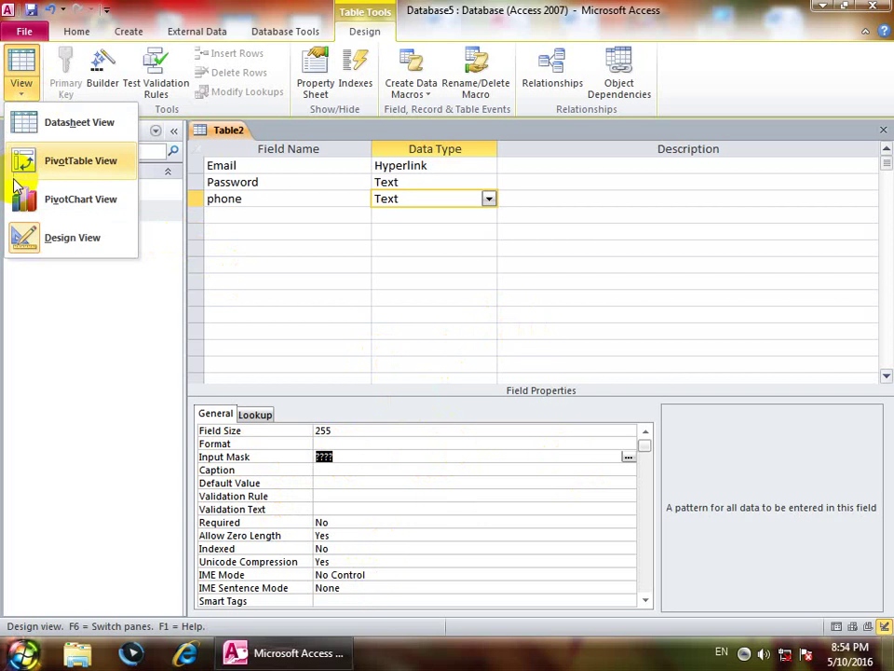
click(44, 120)
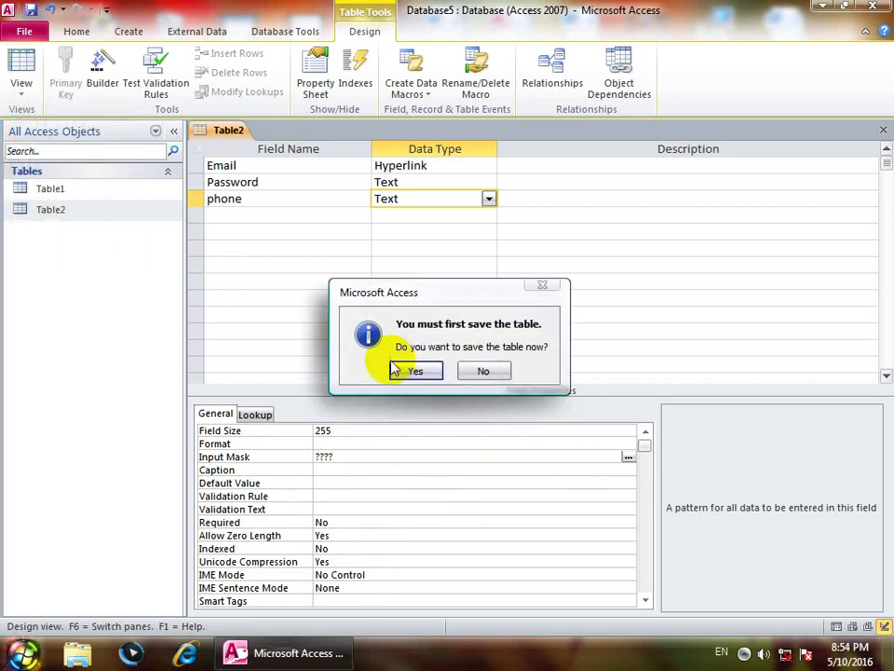
Step: Save the table, enter phone values ssss, ssss and as in new records, then return to Design view
click(393, 371)
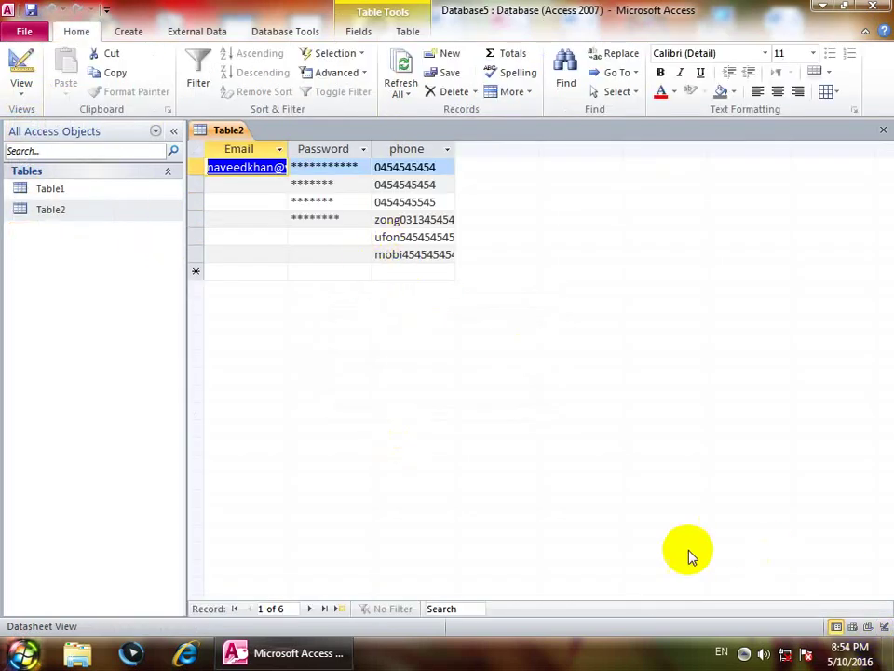
click(380, 270)
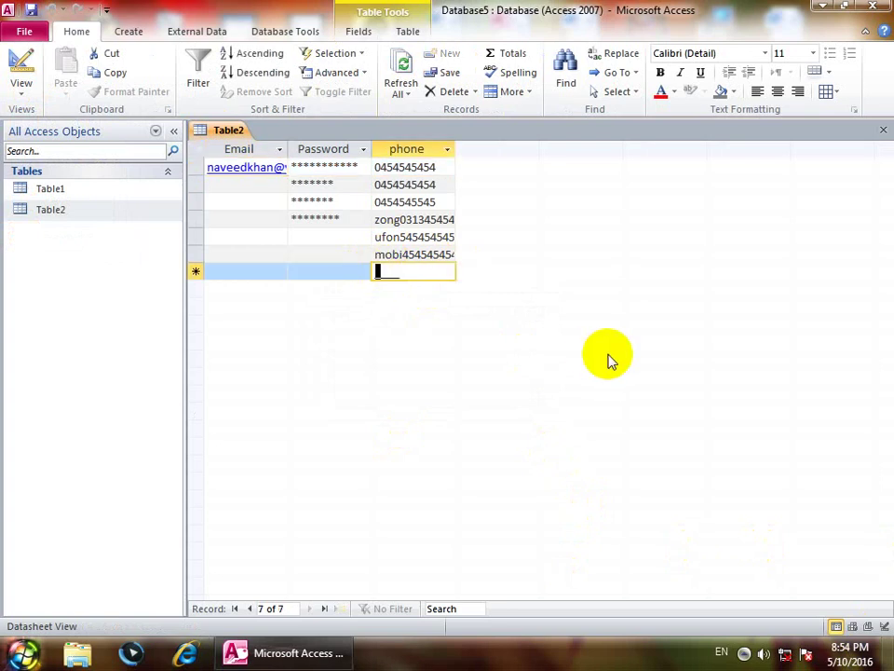
text(ssss)
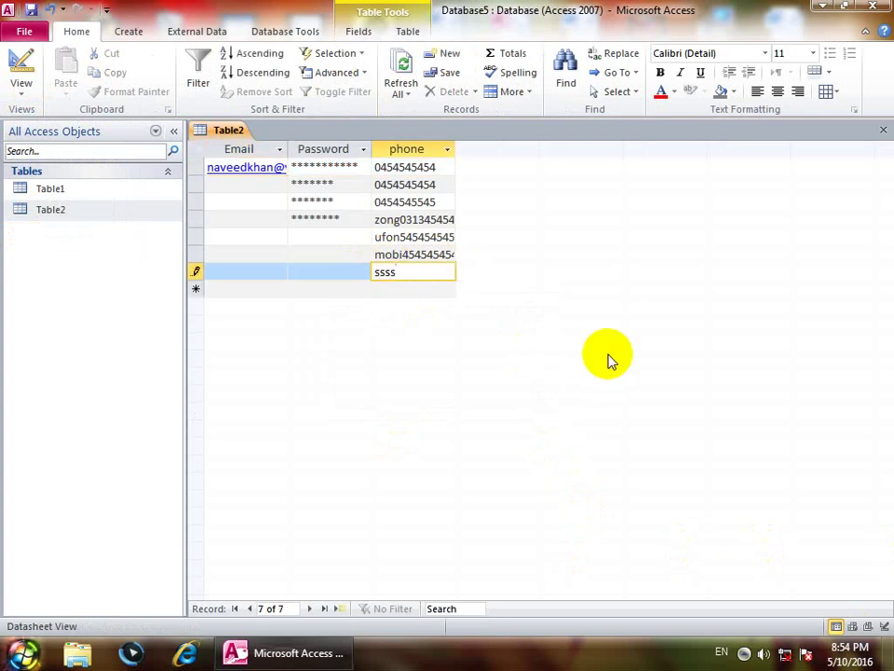
key(Down)
text(ssss)
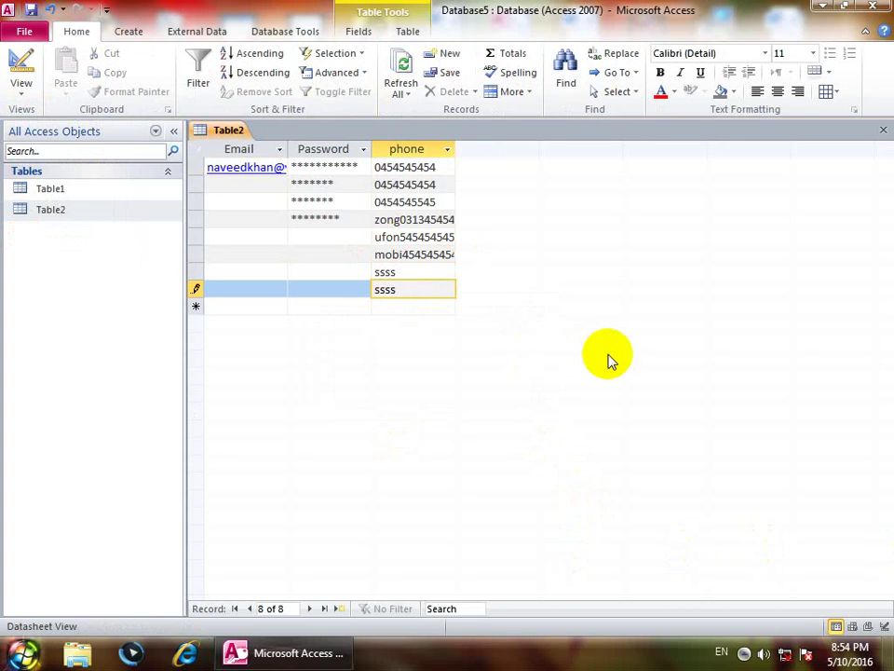
key(Down)
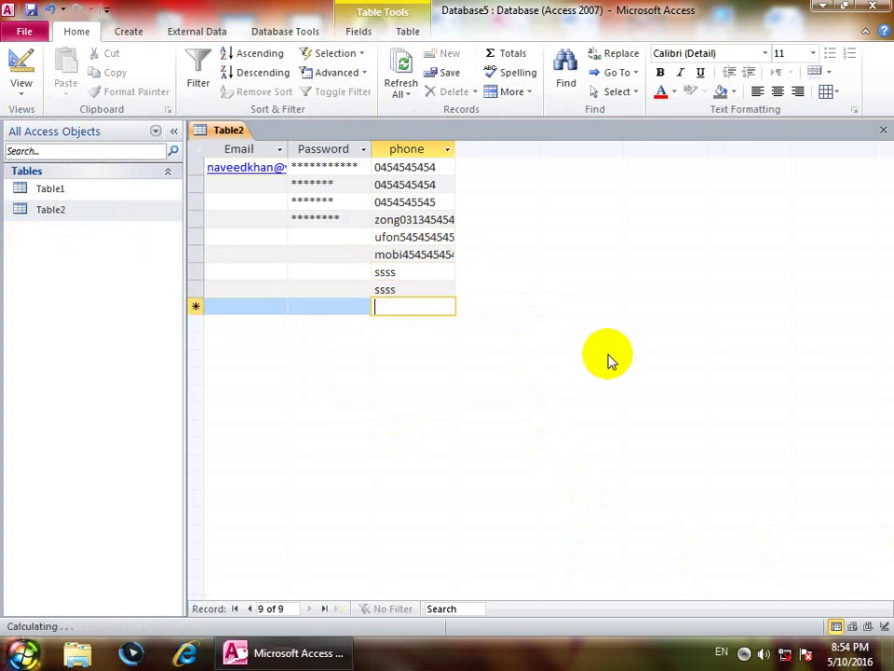
text(as)
key(Tab)
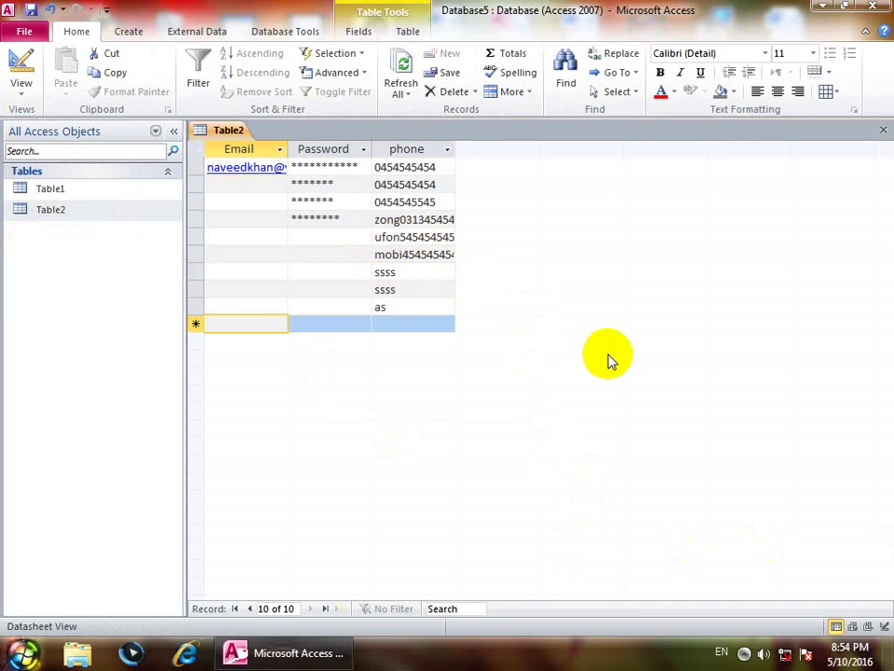
click(21, 82)
click(57, 240)
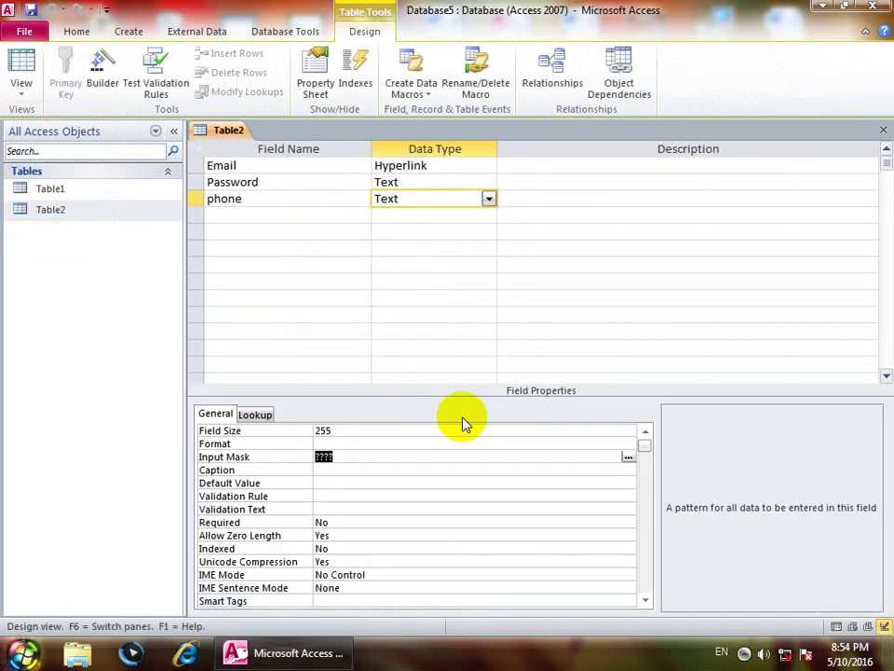
Step: Replace the phone input mask with LLLL and switch to Datasheet view
key(BackSpace)
text(LLLLLL)
key(BackSpace)
key(BackSpace)
click(281, 453)
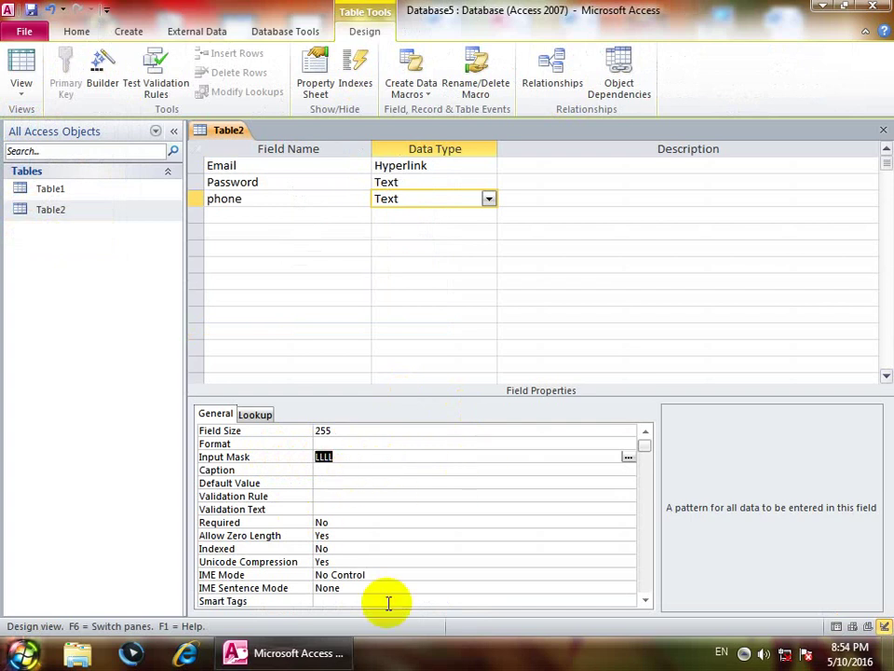
click(20, 61)
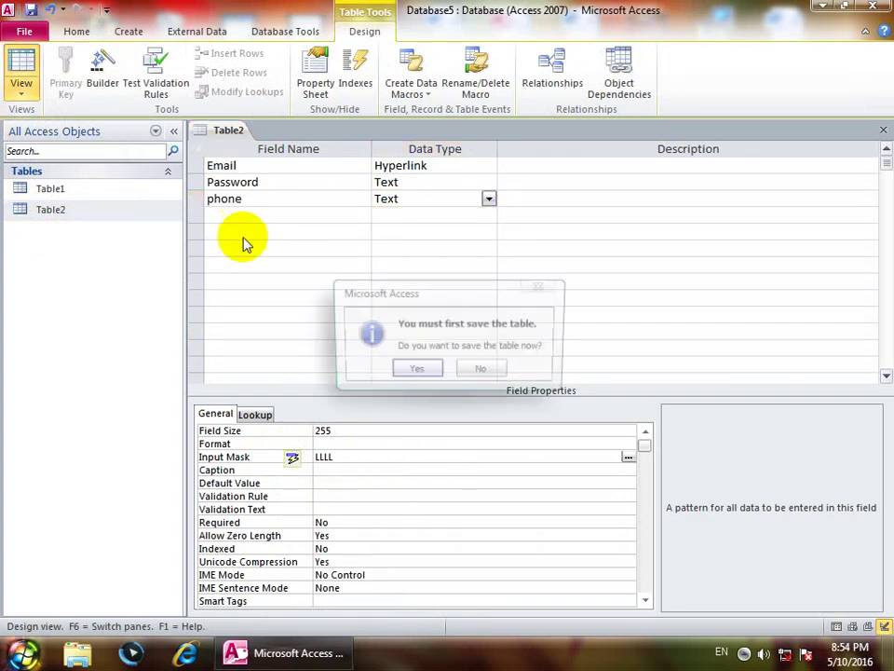
Step: Save the table and enter phone asdd after the mask rejects the short value 'as'
click(416, 370)
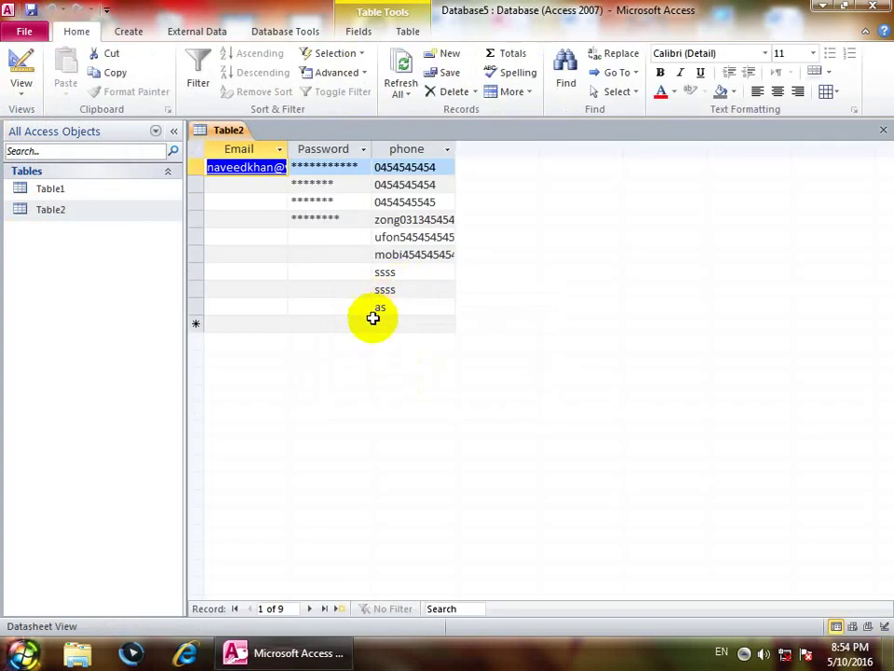
click(385, 323)
text(as)
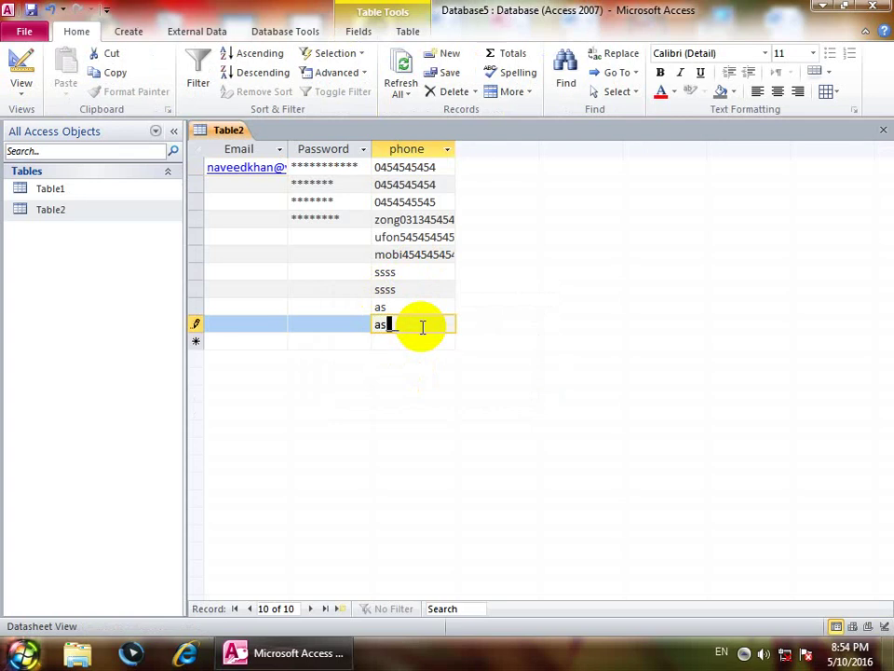
key(Return)
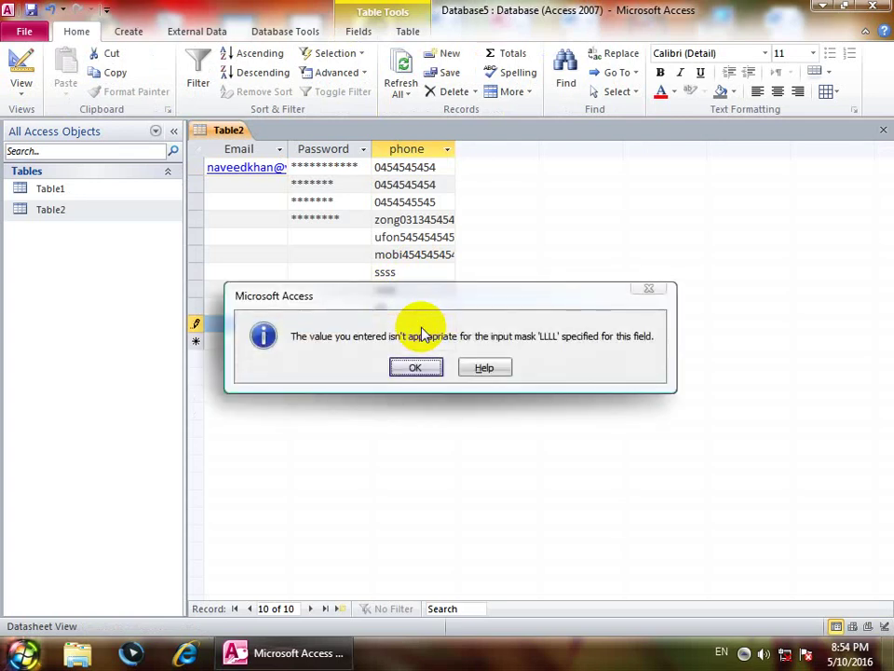
key(Return)
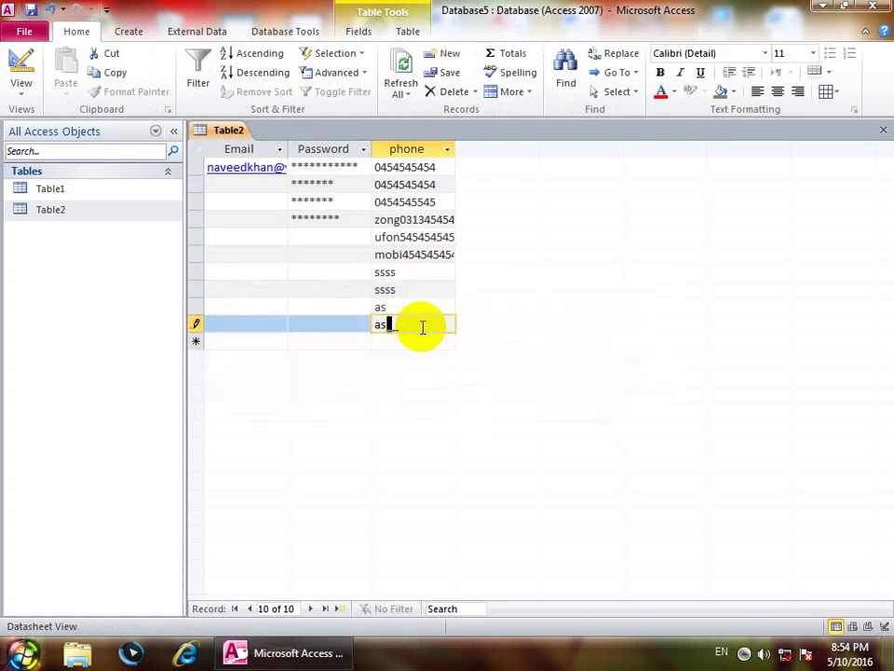
text(dd)
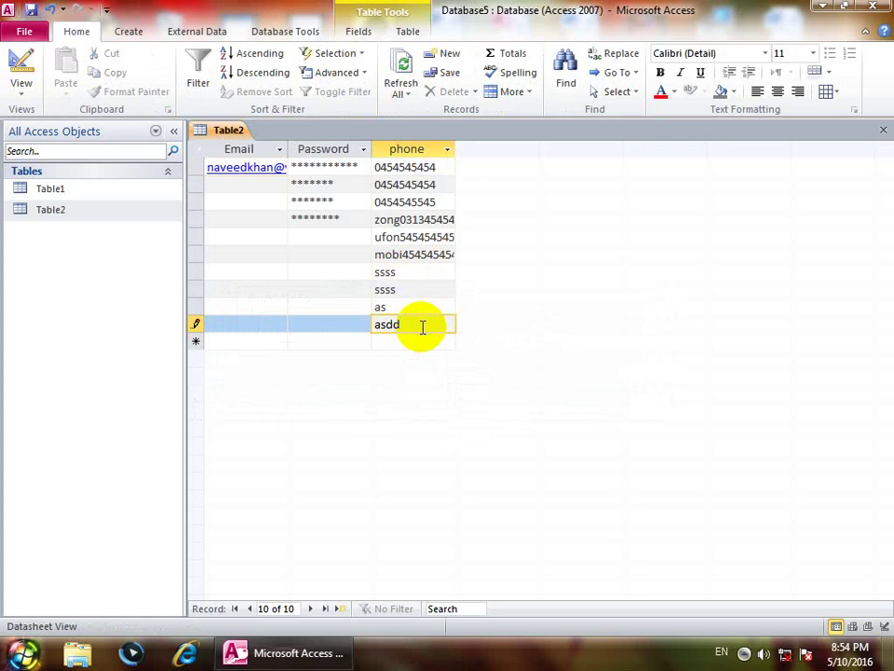
key(Return)
key(Return)
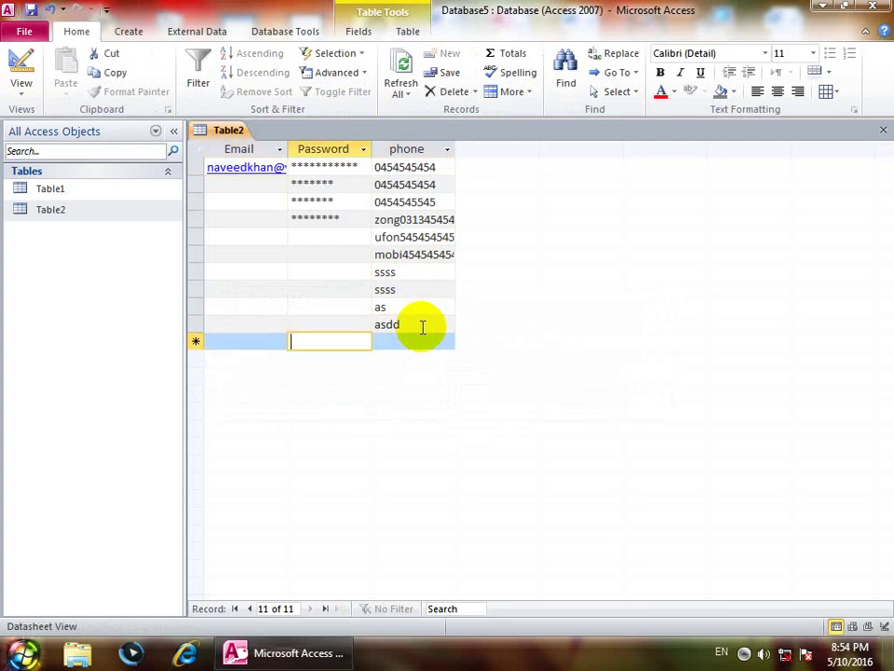
Step: Enter aghh in the next record's phone cell after dismissing the input mask warnings
key(Return)
text(a)
key(Return)
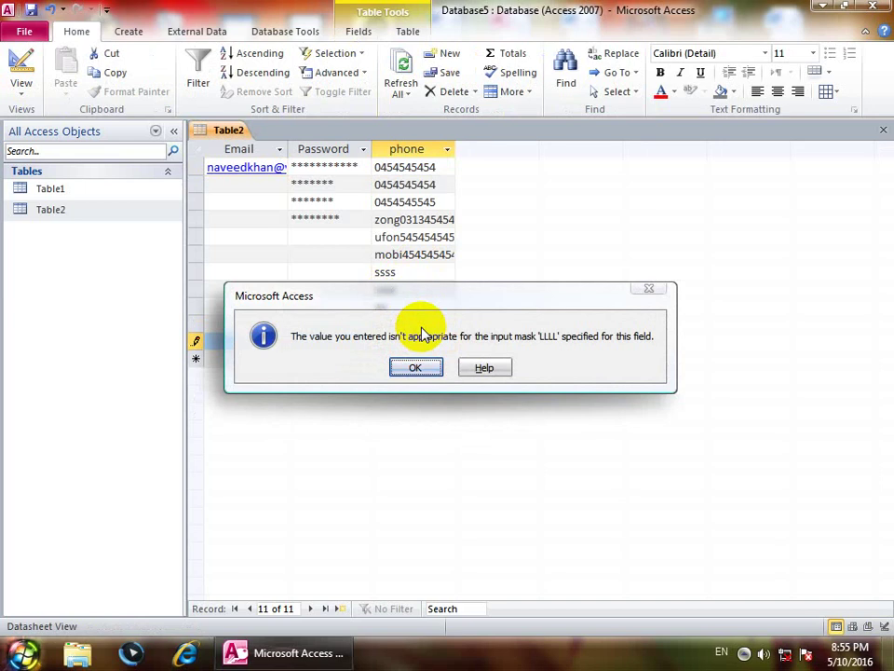
click(415, 367)
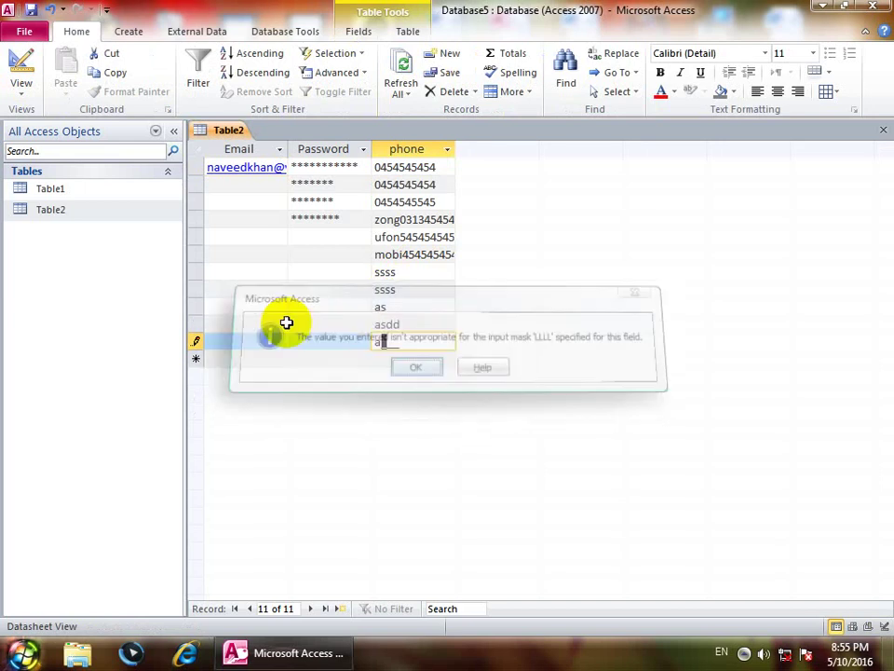
click(19, 80)
click(282, 434)
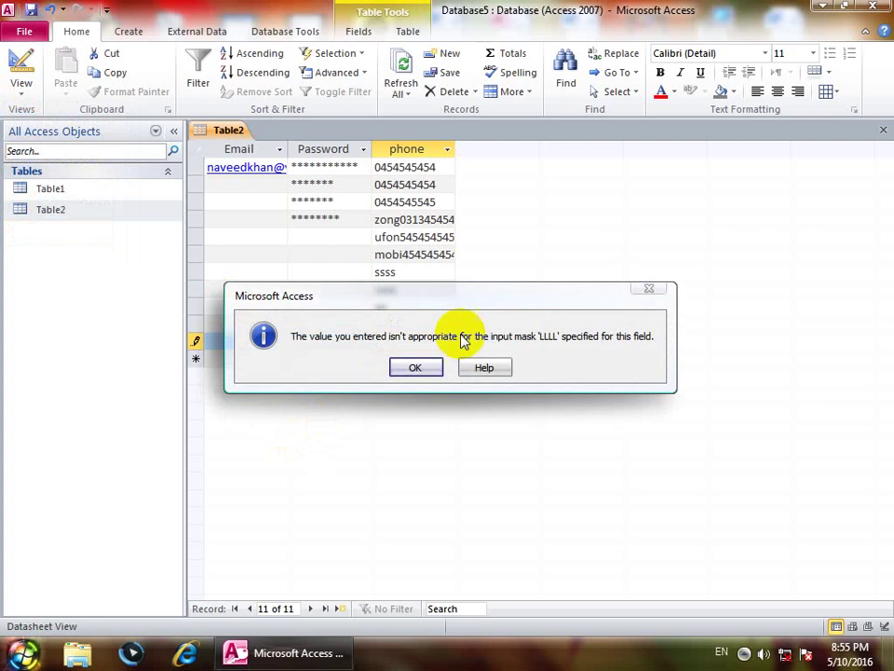
click(405, 365)
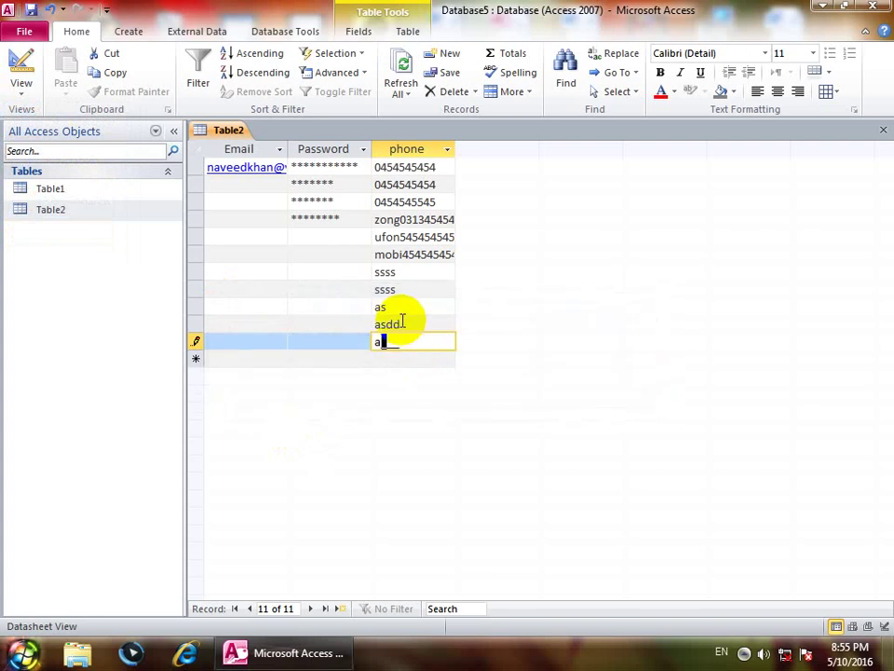
text(ghh)
click(21, 82)
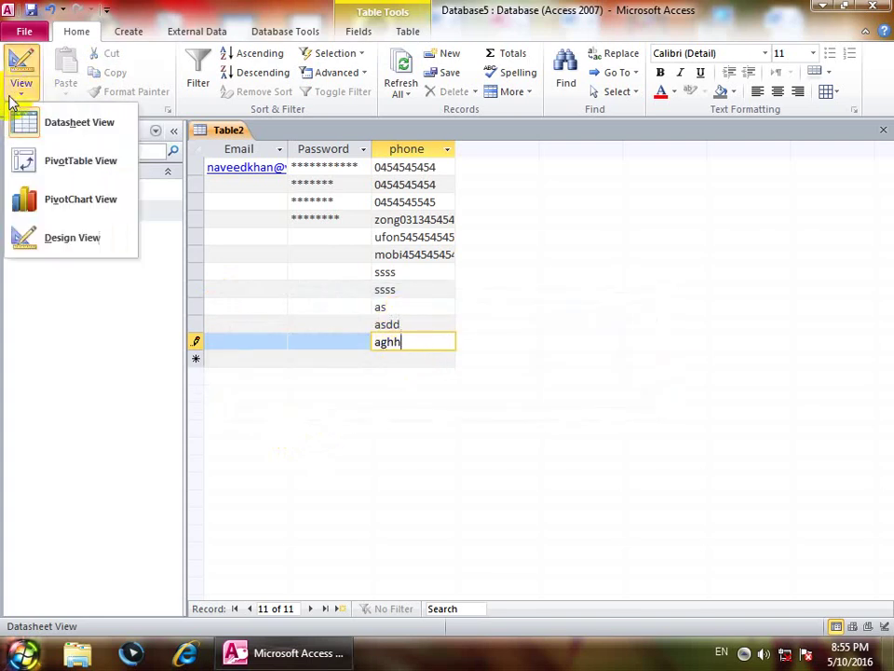
Step: Set the phone field's Caption to Mobil_NO and save to see the renamed column heading
click(71, 239)
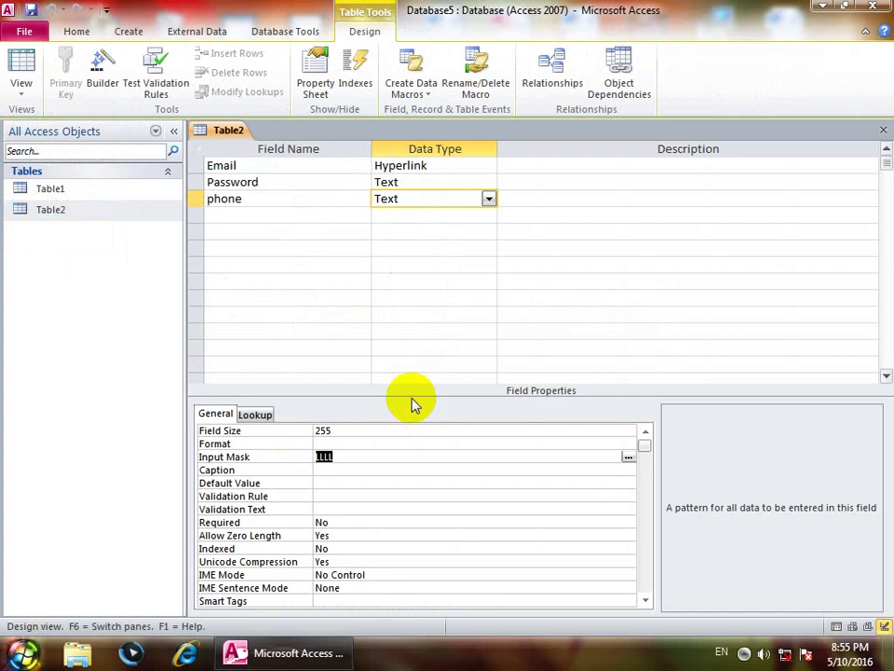
click(329, 474)
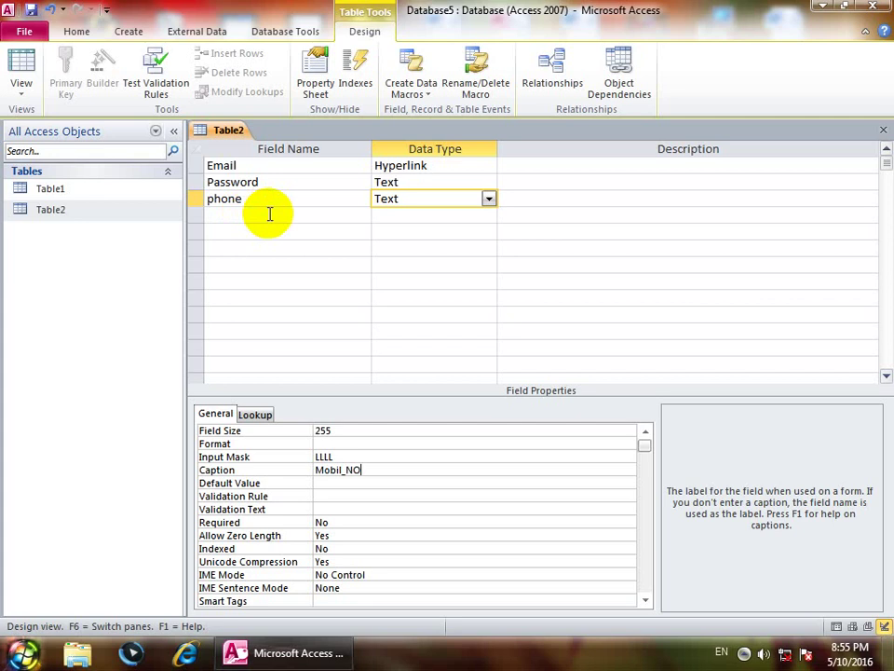
click(246, 471)
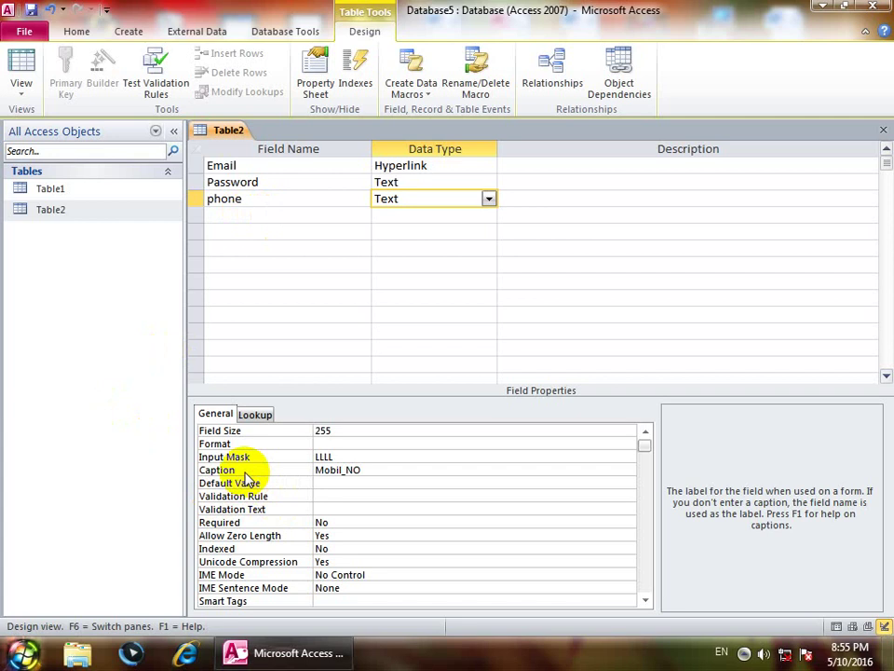
click(21, 74)
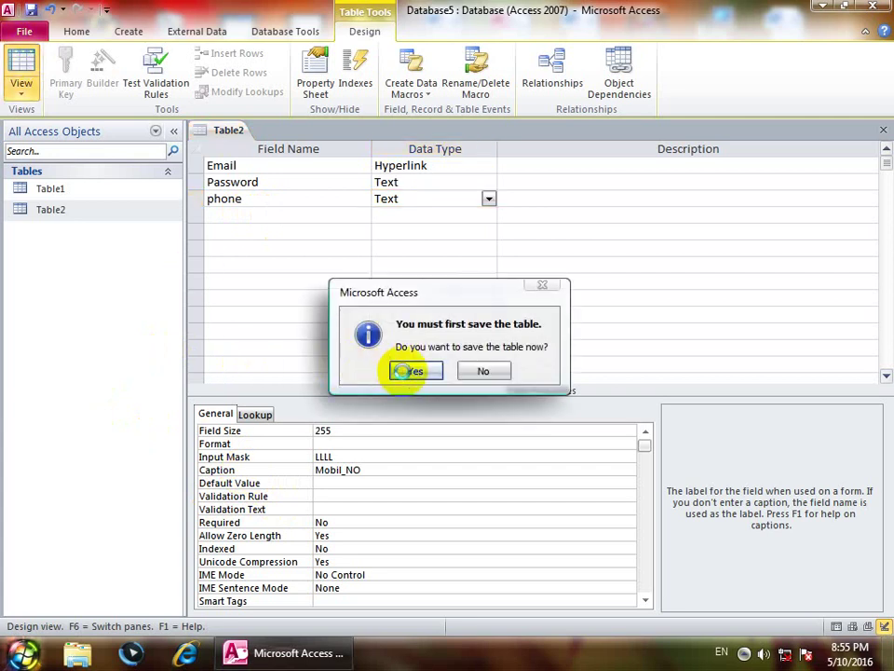
click(407, 371)
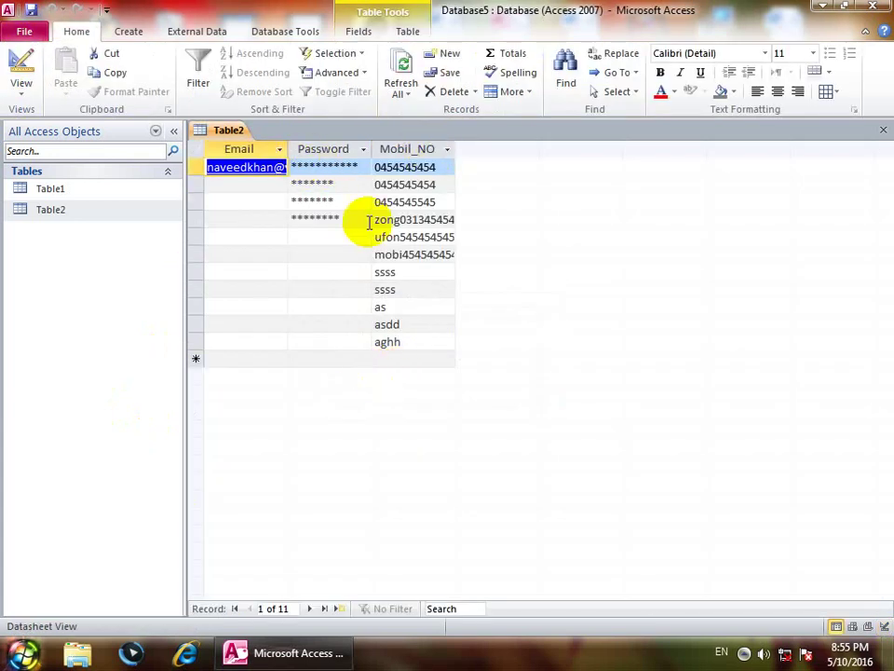
Step: Clear the phone caption in Design view and close Table2 without saving the change
click(15, 97)
click(29, 244)
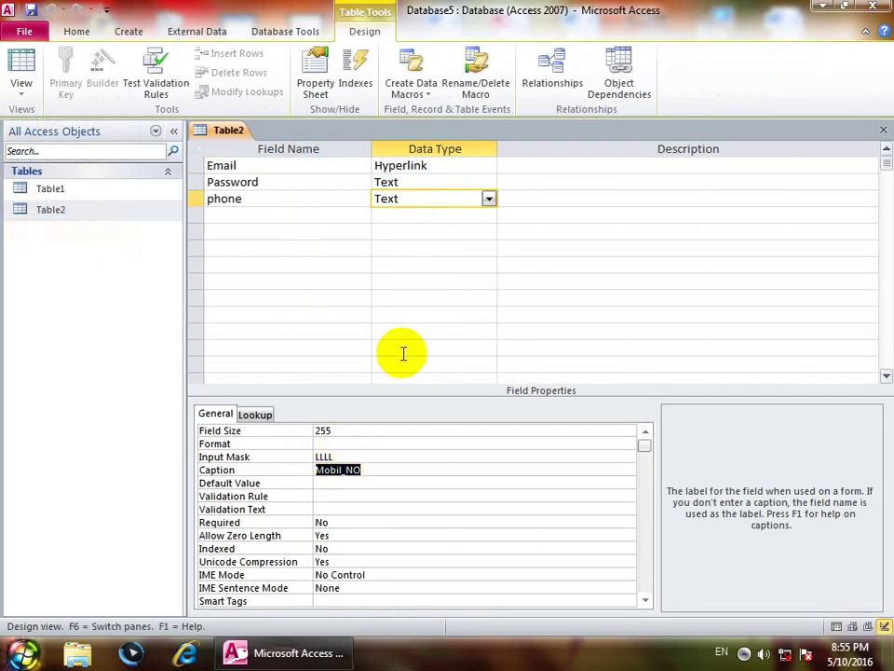
key(Delete)
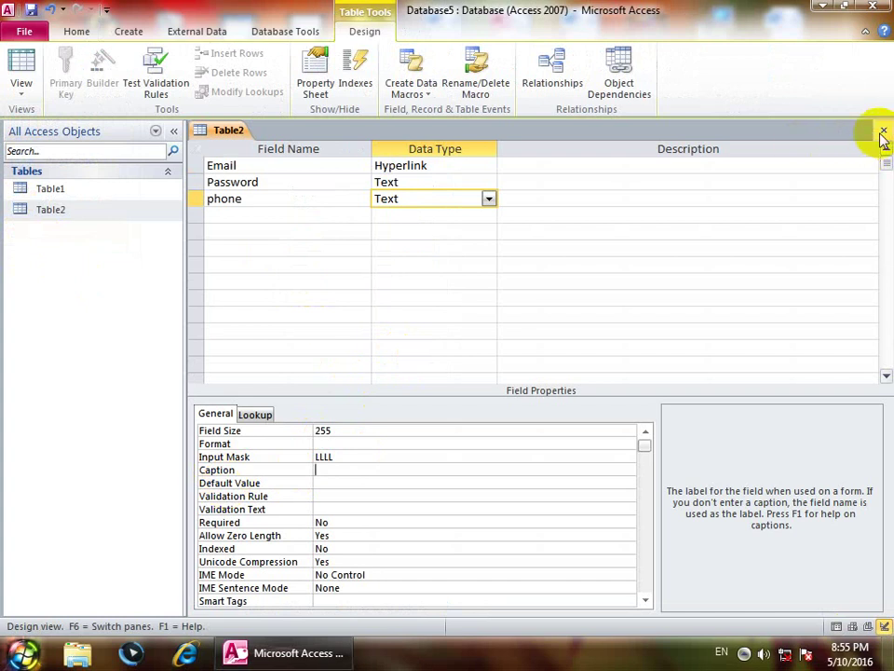
click(882, 129)
click(449, 367)
right_click(35, 190)
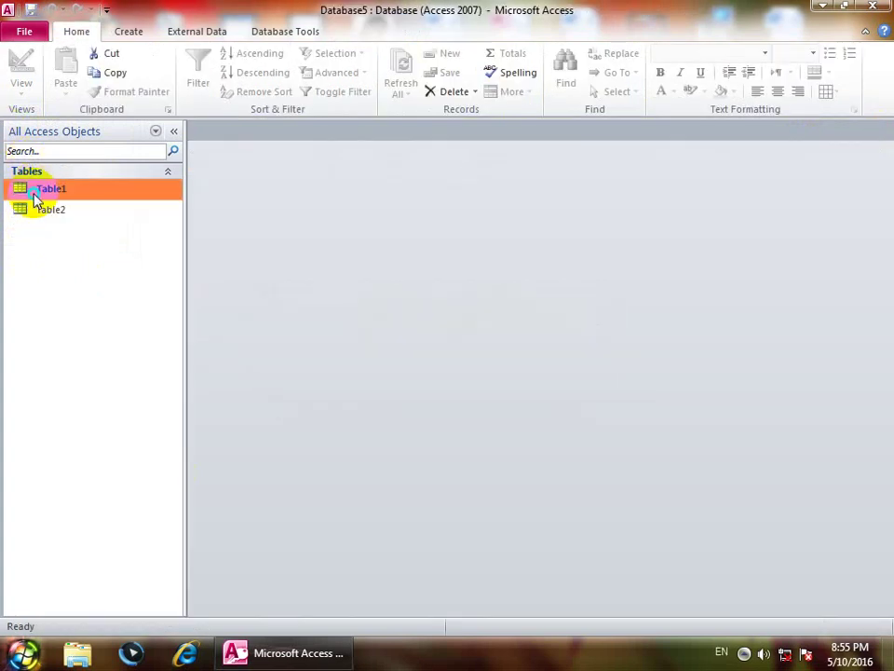
Step: Open Table1 in Design view, set the Name field's Default Value to Mr., and save
click(74, 223)
click(425, 182)
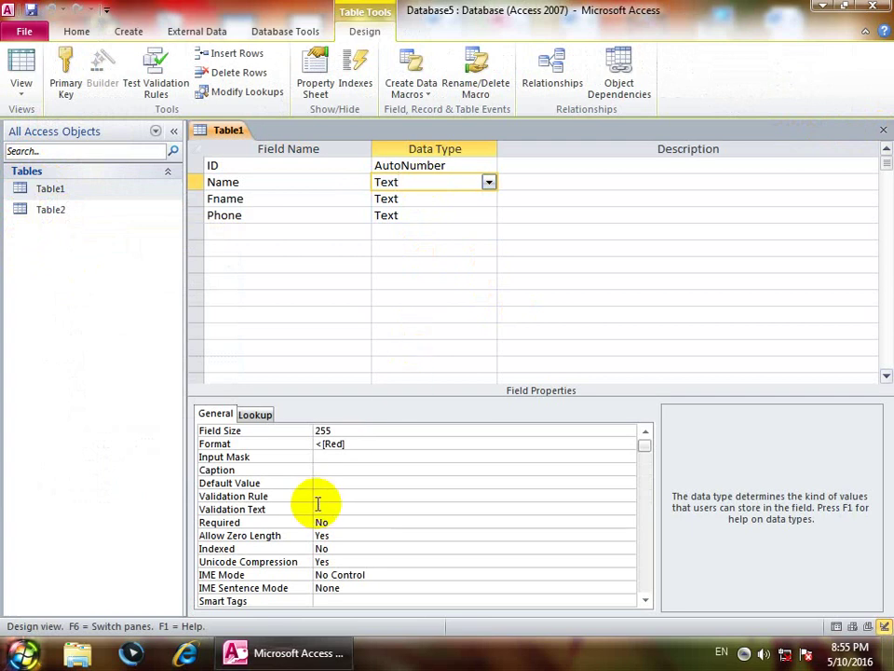
click(318, 482)
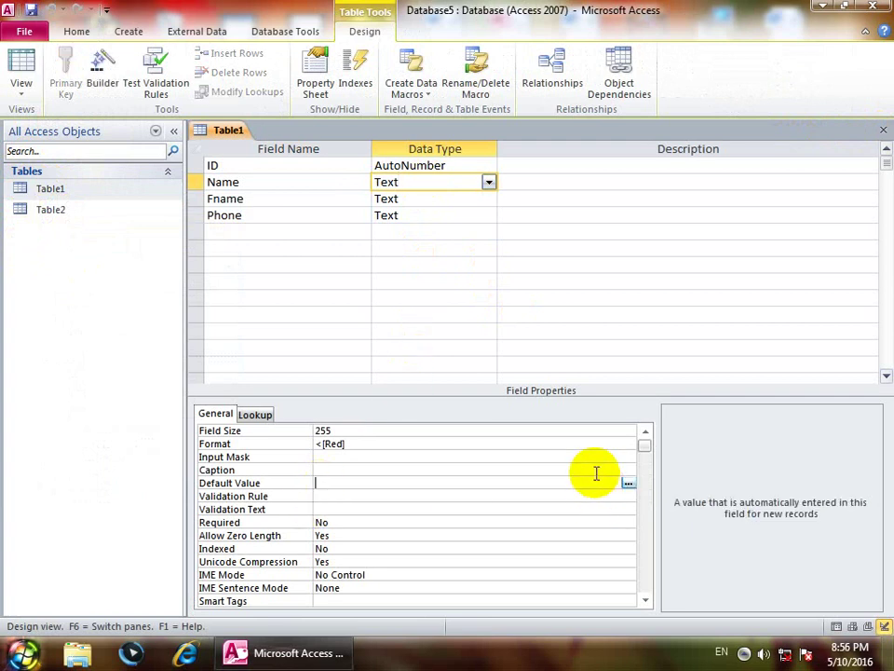
text(Mr.)
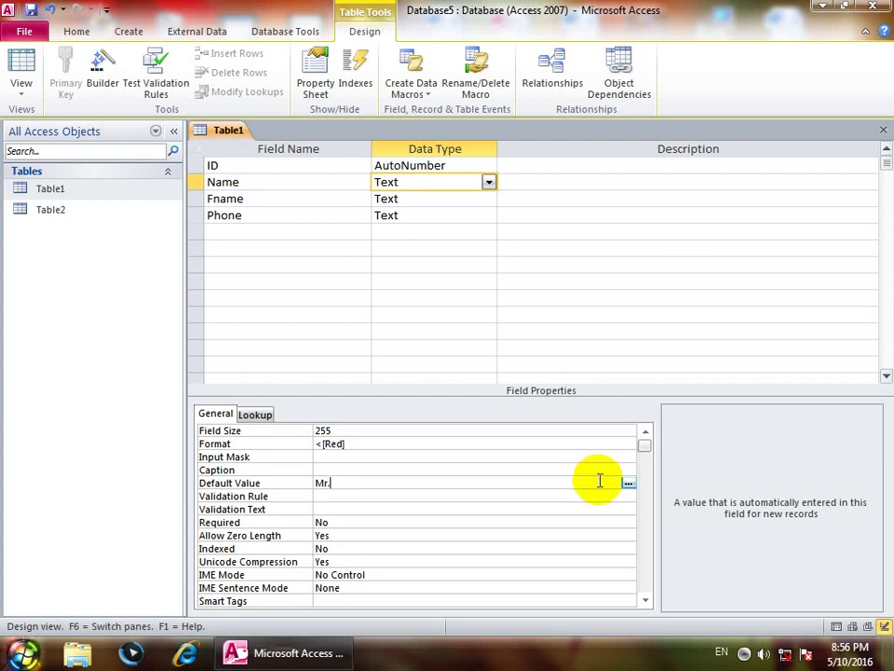
click(21, 67)
key(Return)
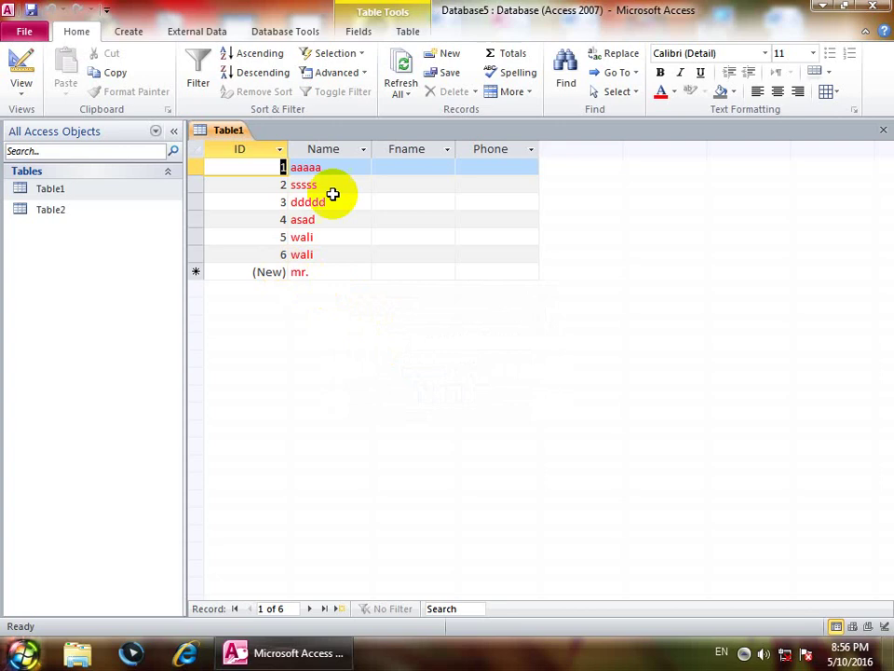
Step: Delete all six records and add a new record named mr. fdf
key(ctrl+a)
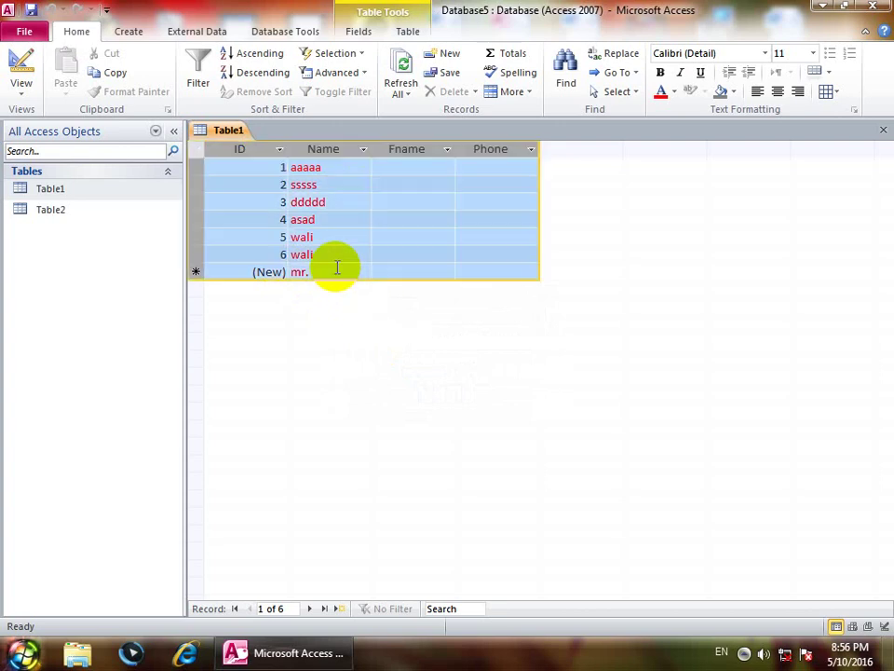
key(Delete)
click(419, 380)
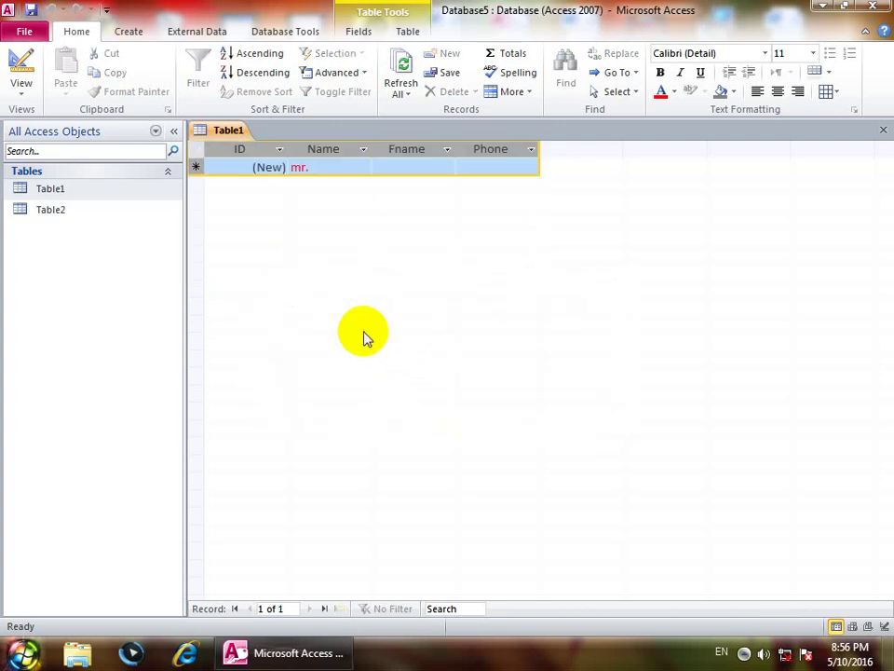
click(320, 168)
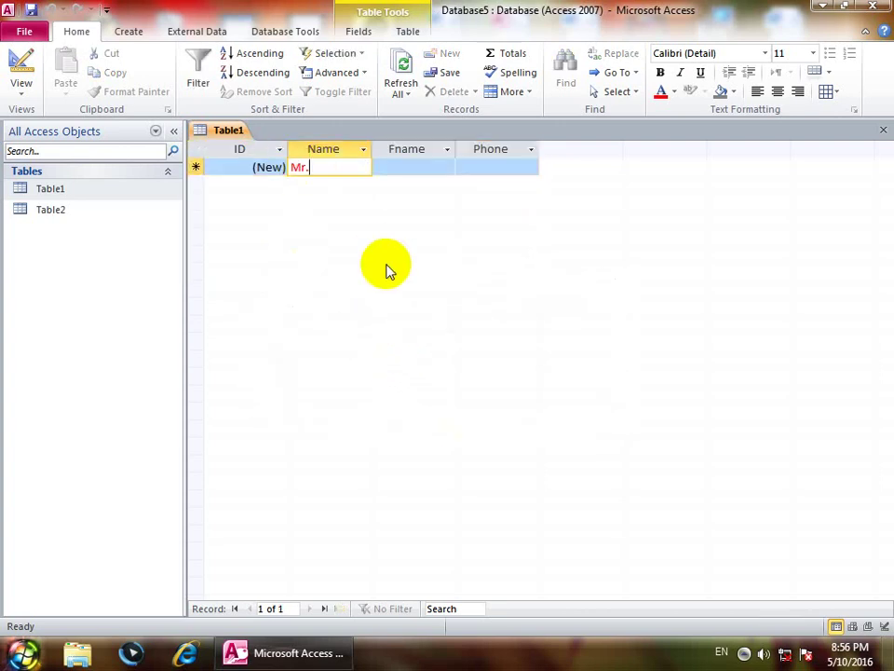
text(fdf)
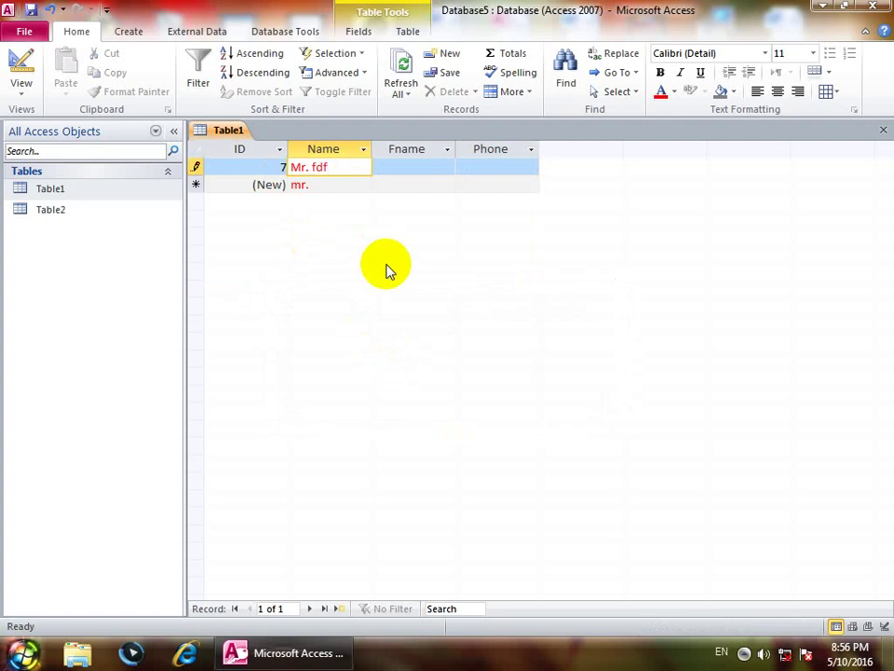
key(Down)
key(Tab)
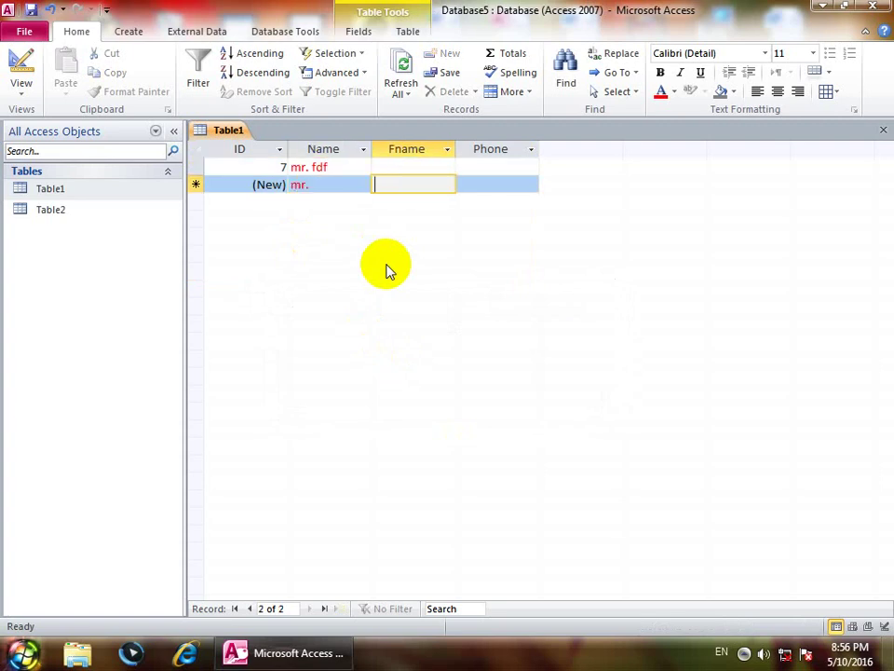
key(shift+Tab)
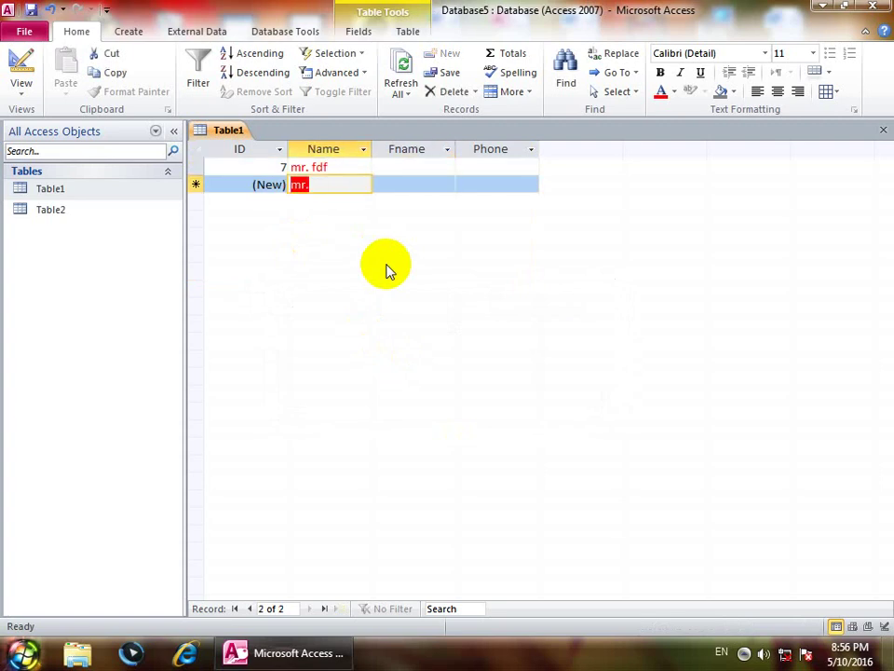
Step: Add a fees field to Table1 with default value 800 and save the design
click(21, 86)
click(61, 242)
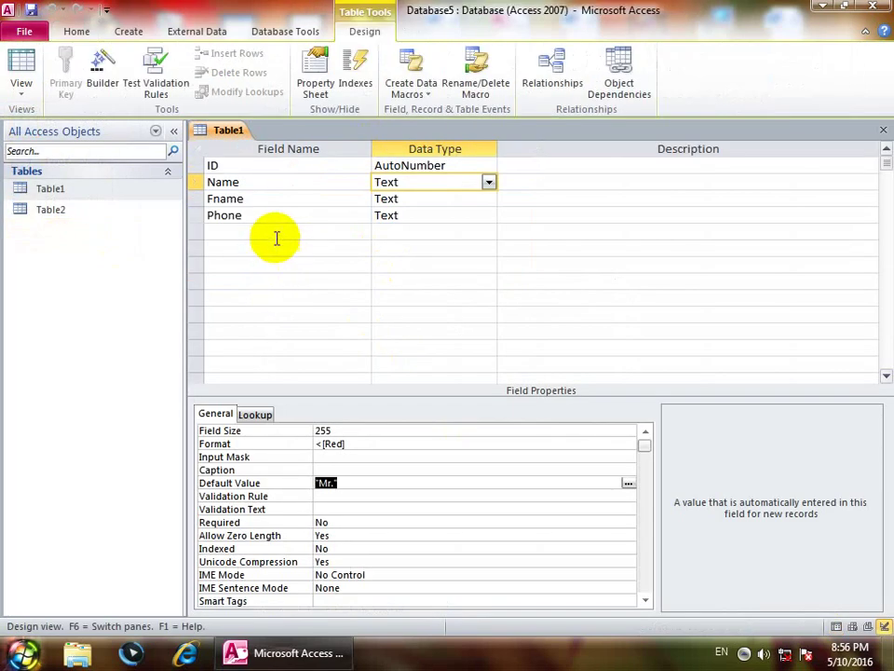
click(233, 230)
text(fees)
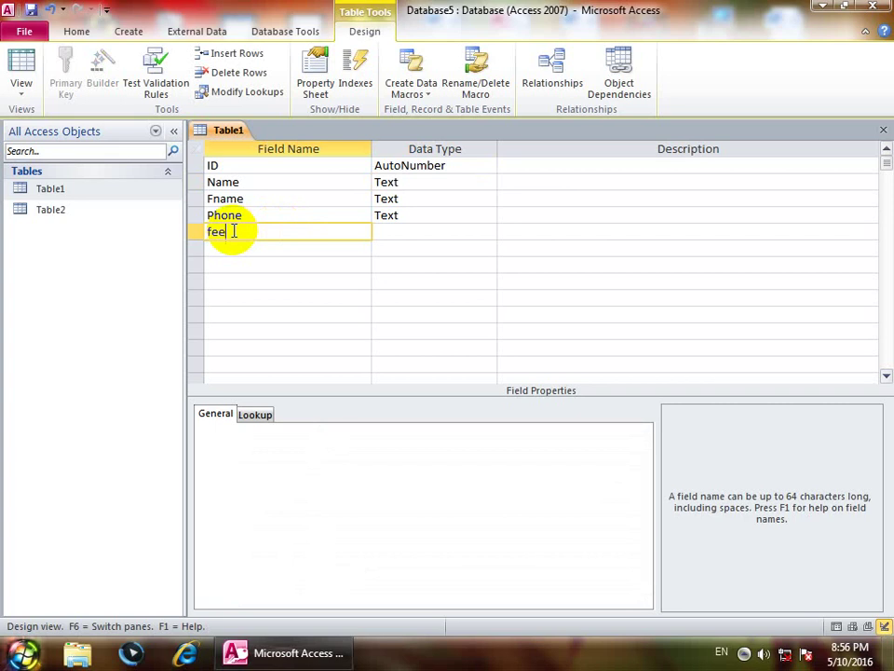
key(Tab)
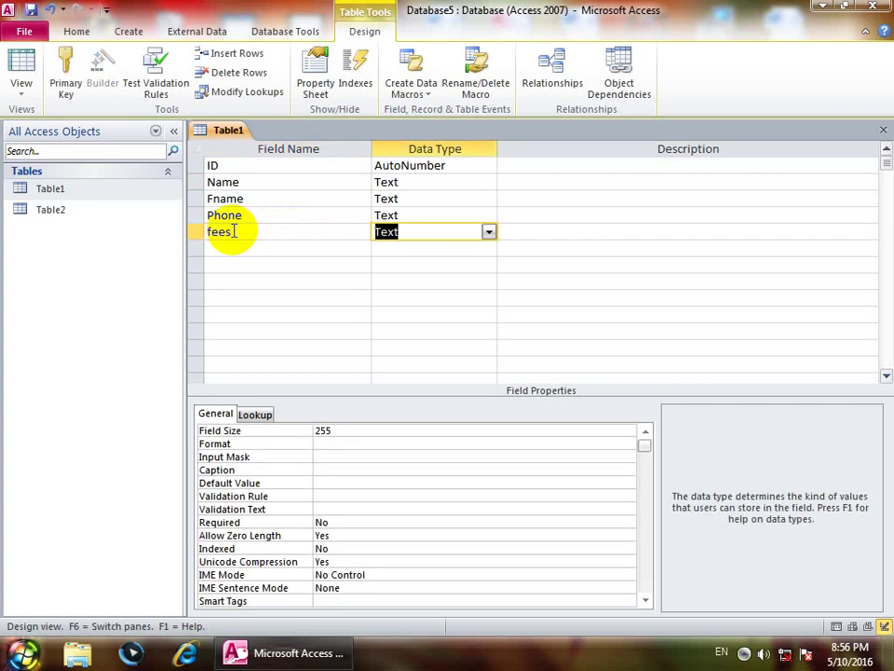
click(338, 482)
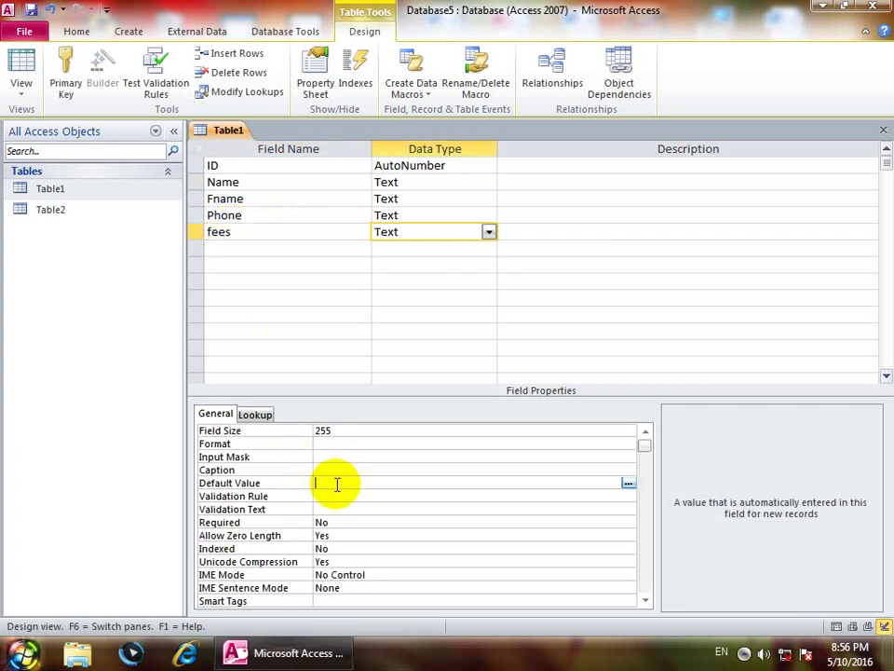
text(8)
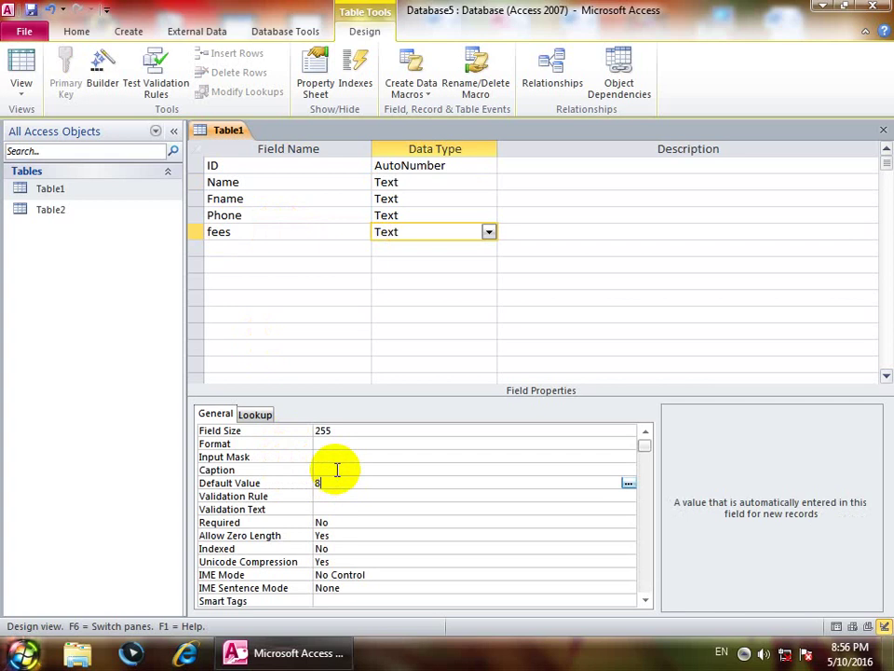
text(00)
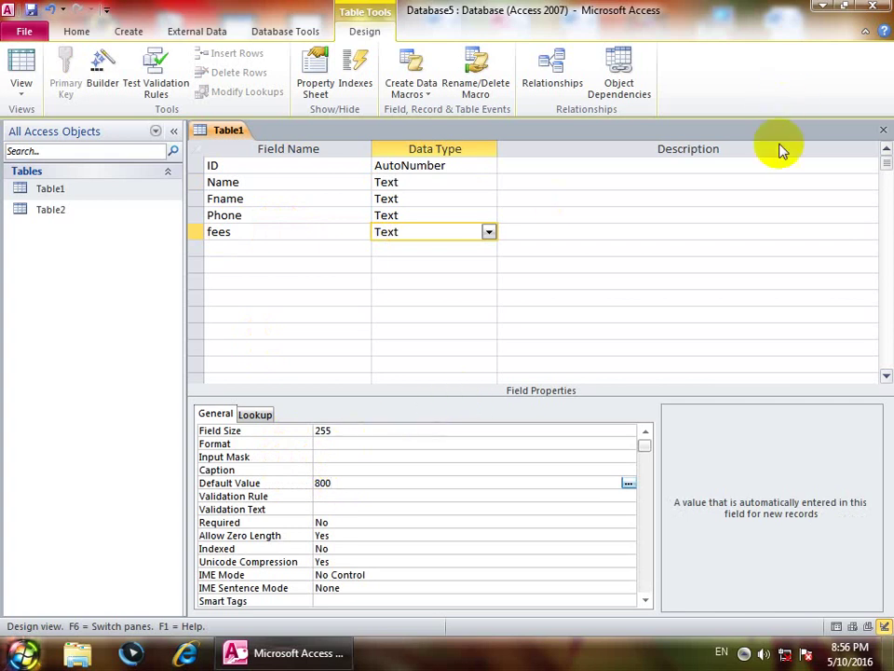
click(881, 130)
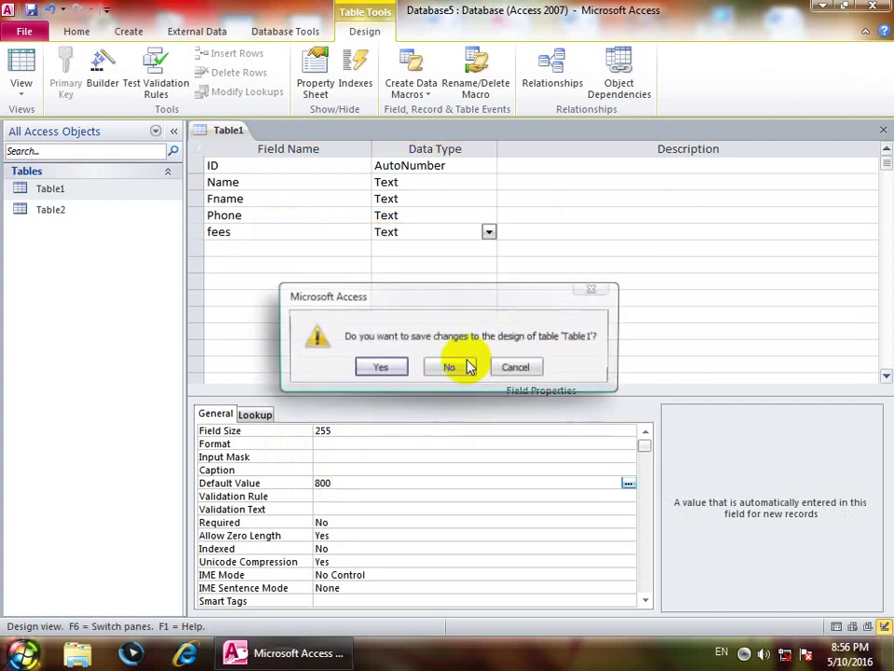
click(377, 366)
Step: Open Table1 and enter records 8 and 9 named dsfsdf and dfsdf
double_click(51, 188)
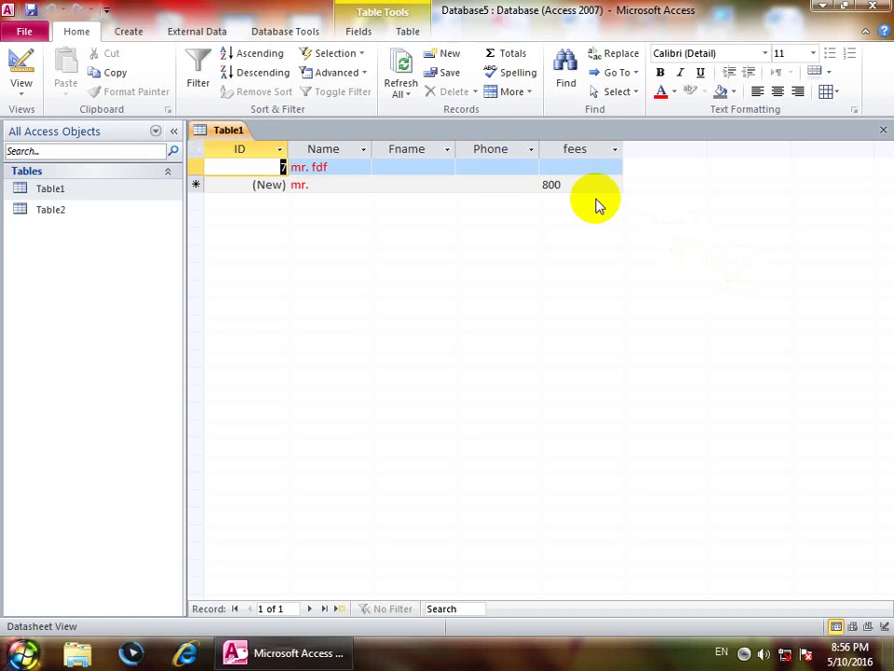
click(336, 186)
text(dsfsdf)
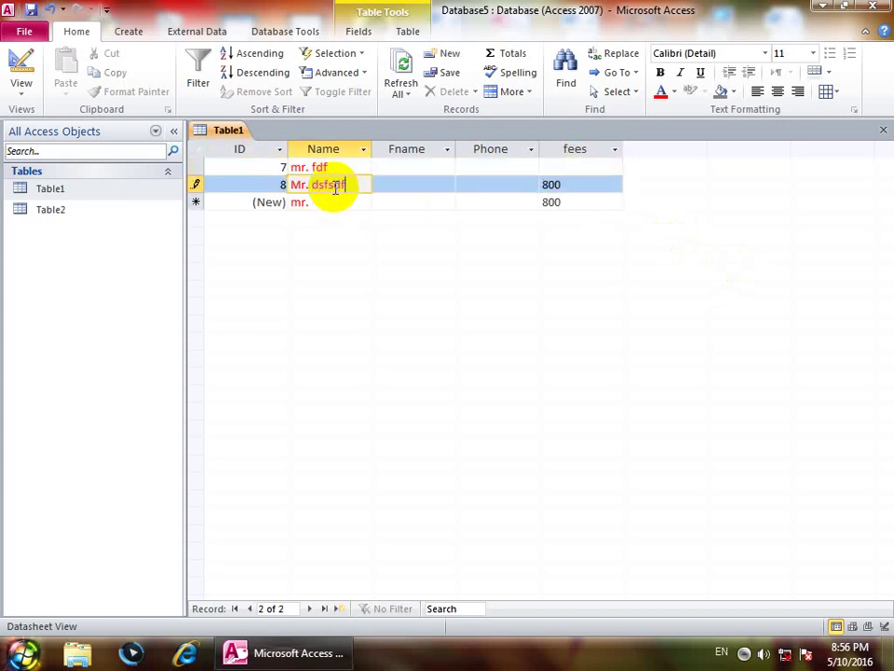
key(Down)
text(dfsdf)
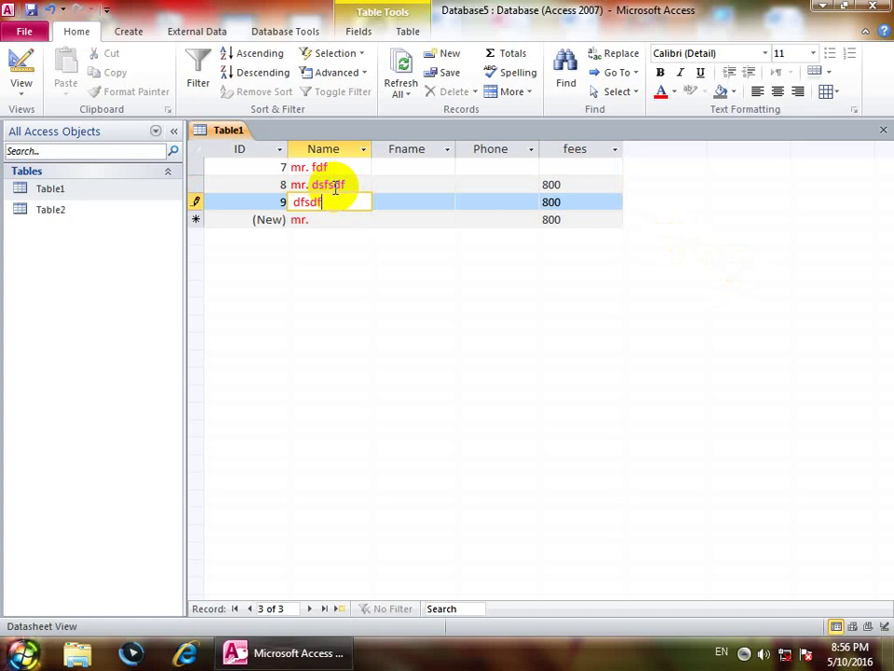
key(Down)
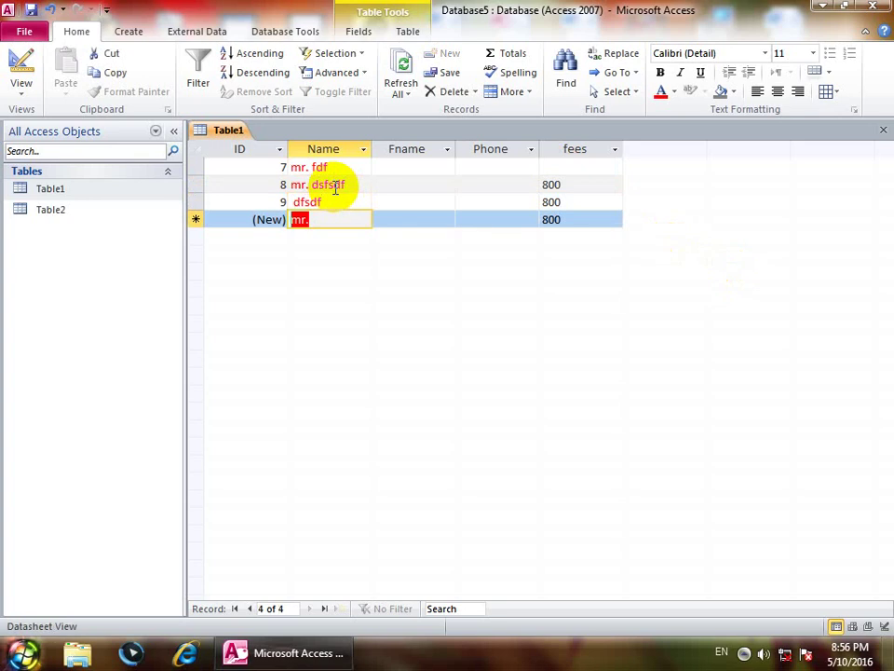
click(21, 89)
Step: Replace the Name field's Mr. default with =Date(), then save Table1 and return to its records
click(70, 237)
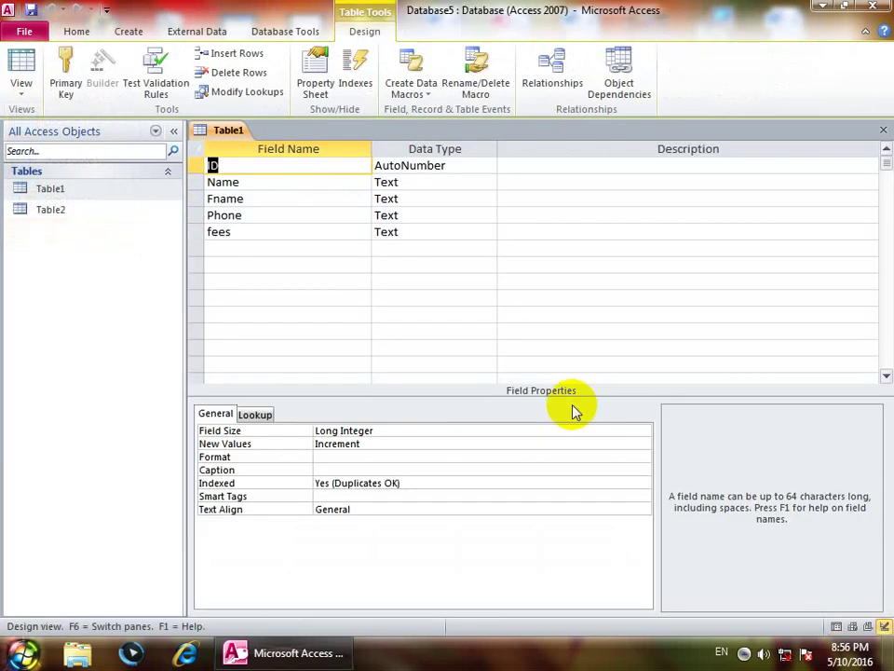
click(407, 182)
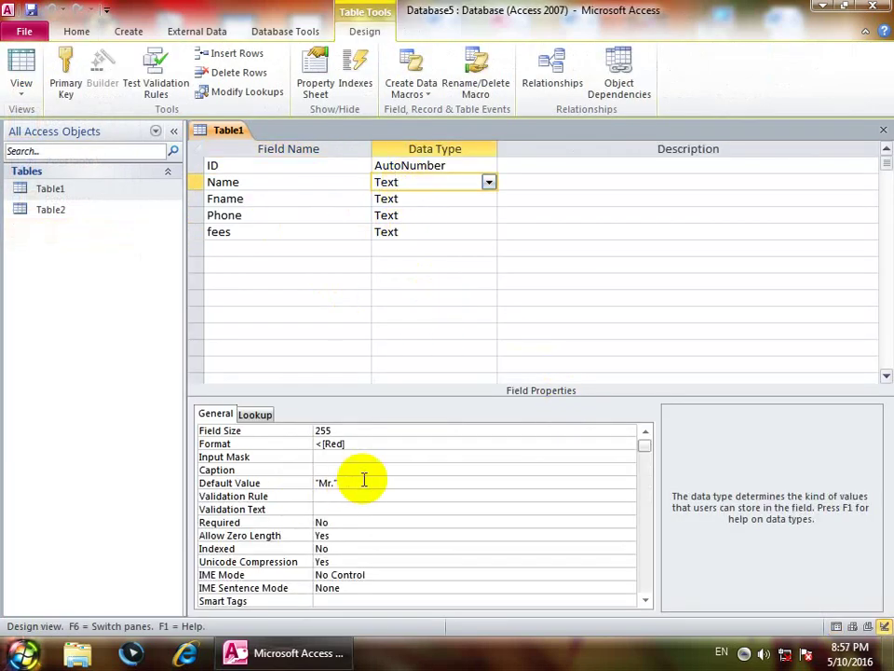
click(195, 485)
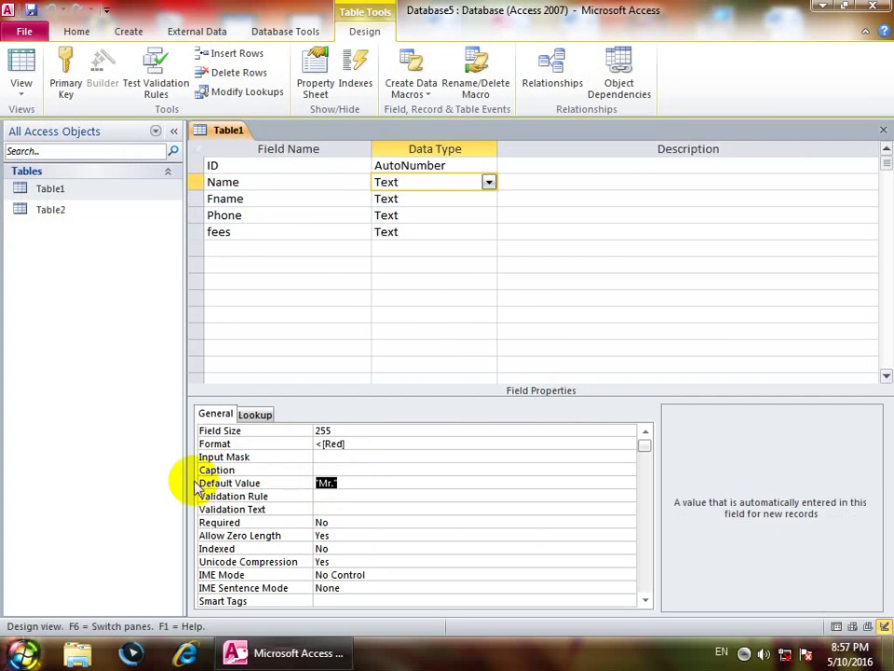
key(BackSpace)
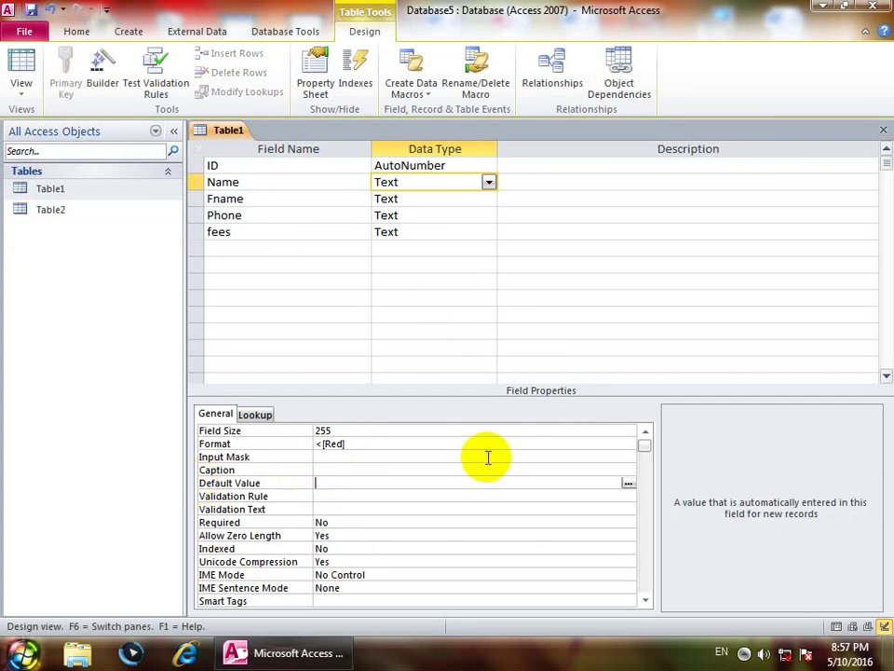
text(=date())
click(22, 66)
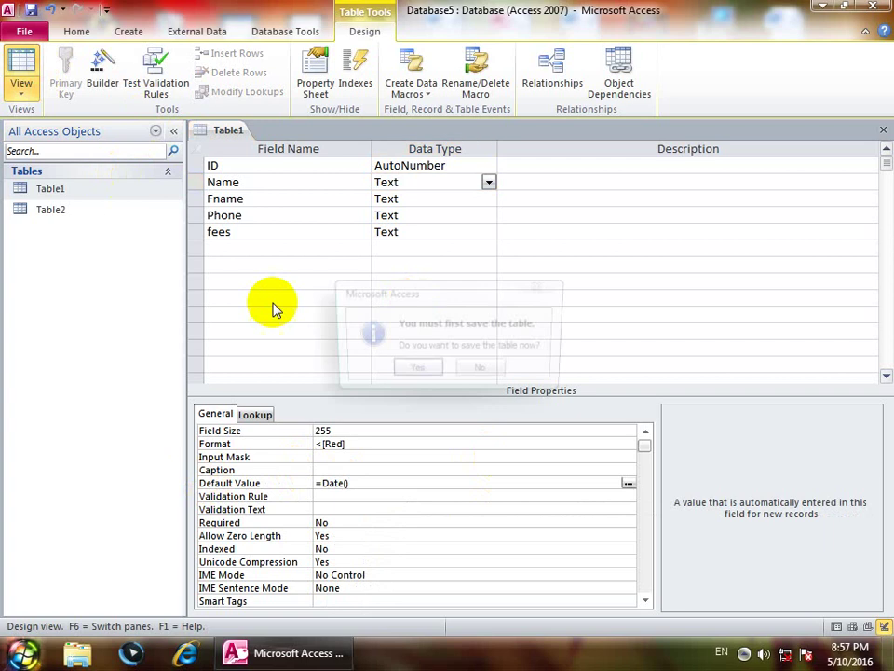
click(417, 371)
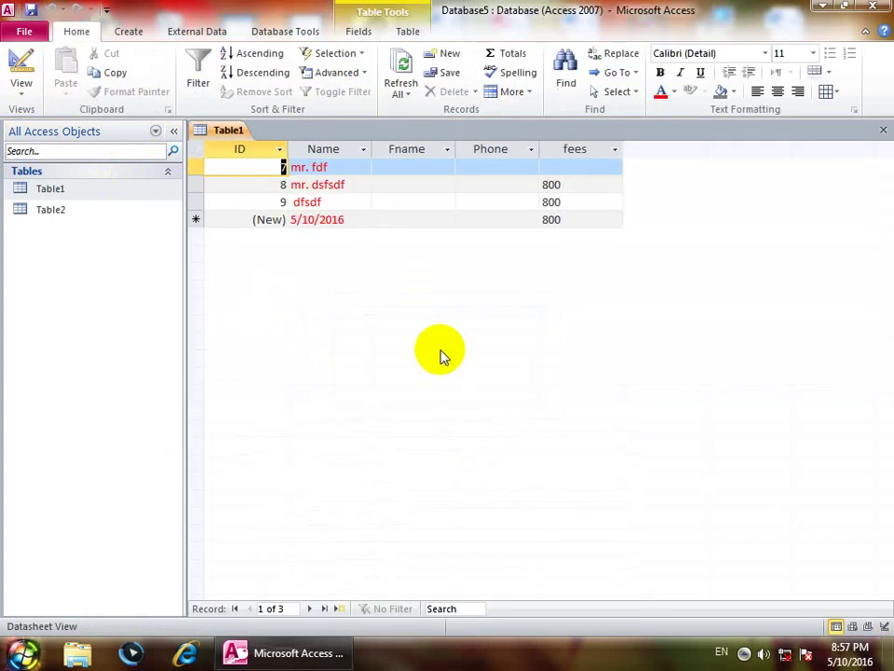
Step: Enter records 10 to 23 named mostly sdf, replacing the default date, each with fees 800
click(353, 219)
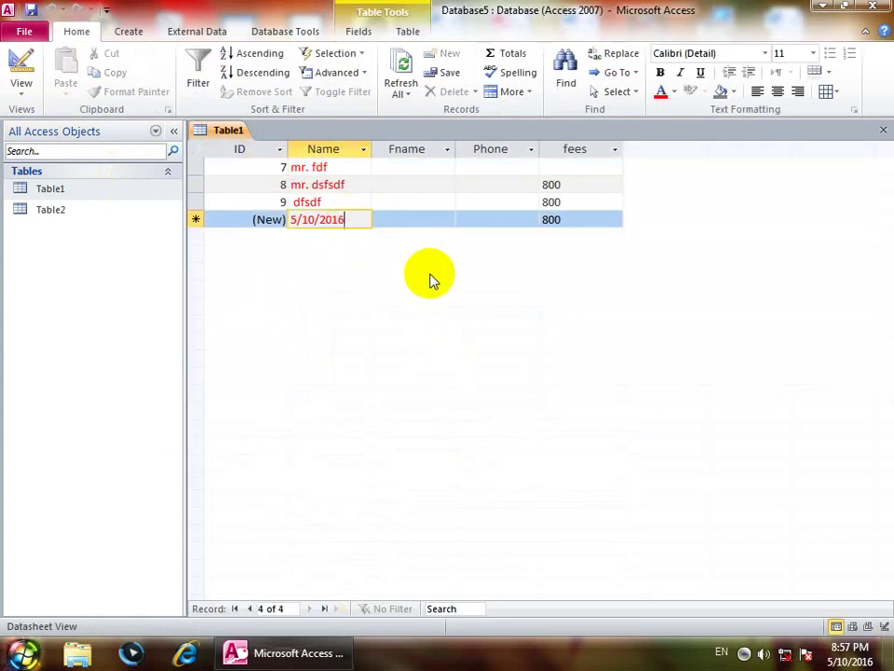
key(BackSpace)
key(BackSpace)
key(BackSpace)
key(BackSpace)
key(BackSpace)
key(BackSpace)
key(BackSpace)
key(BackSpace)
key(BackSpace)
text(sdf)
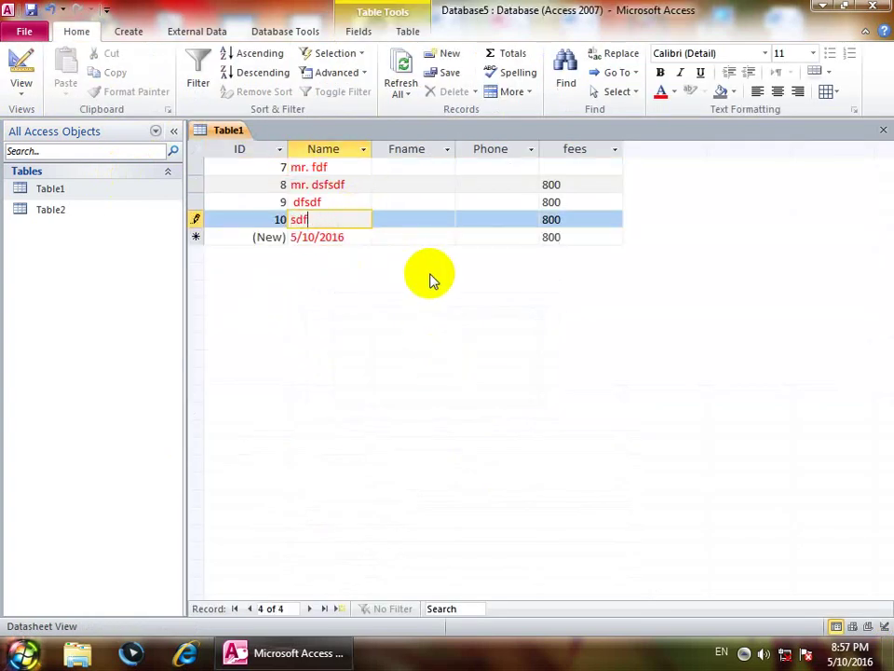
key(Down)
text(sdf)
key(Tab)
key(shift+Tab)
key(Down)
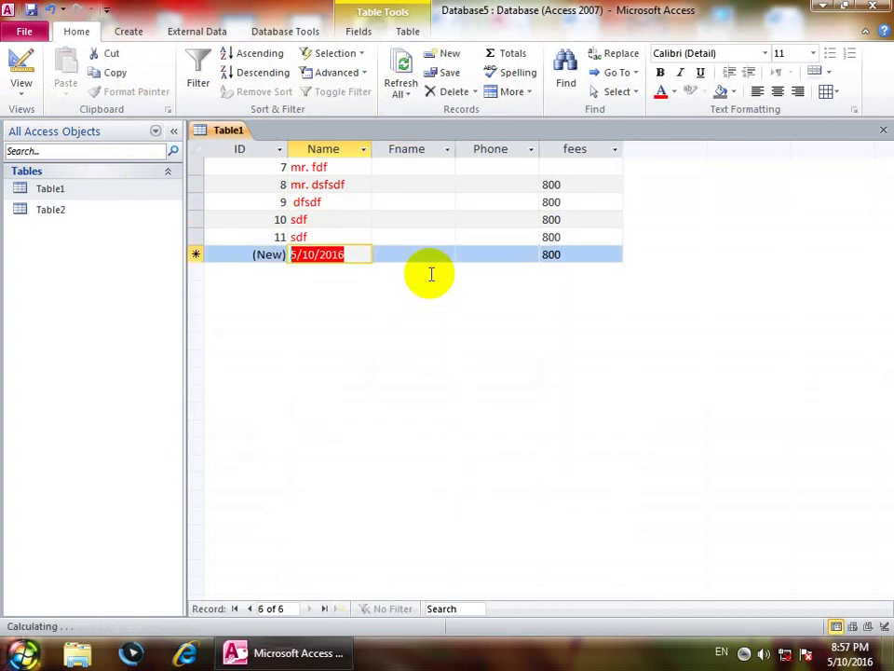
text(dsf)
key(Down)
text(sdf)
key(Down)
key(s)
key(d)
key(f)
key(Down)
key(s)
key(d)
key(f)
key(Down)
key(s)
key(d)
key(f)
key(Down)
key(s)
key(d)
key(f)
key(Down)
key(s)
key(d)
key(f)
key(Down)
key(s)
key(d)
key(f)
key(Down)
key(s)
key(d)
key(f)
key(Down)
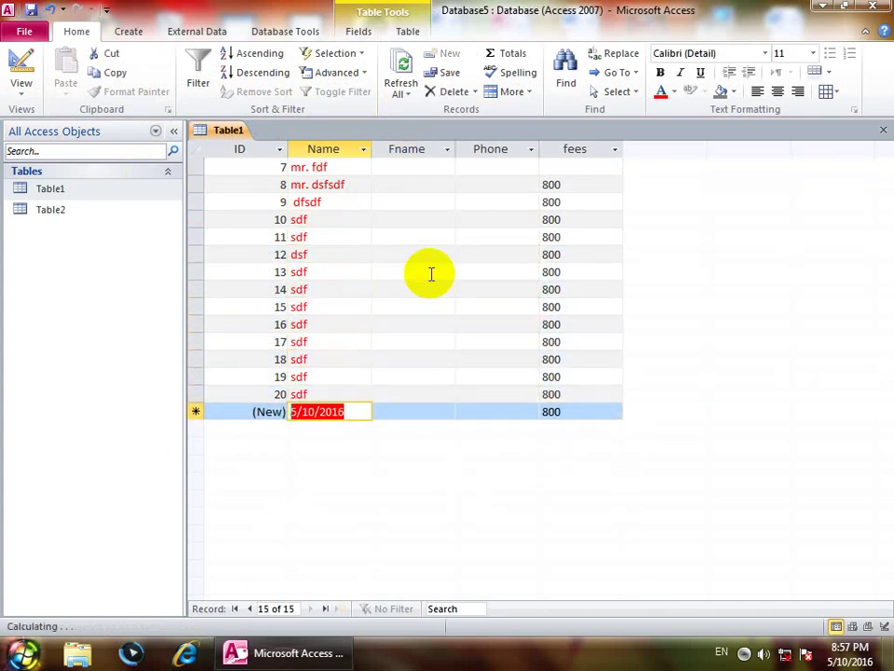
key(s)
key(d)
key(f)
key(Down)
key(s)
key(d)
key(f)
key(Down)
text(sdfsdf)
key(Down)
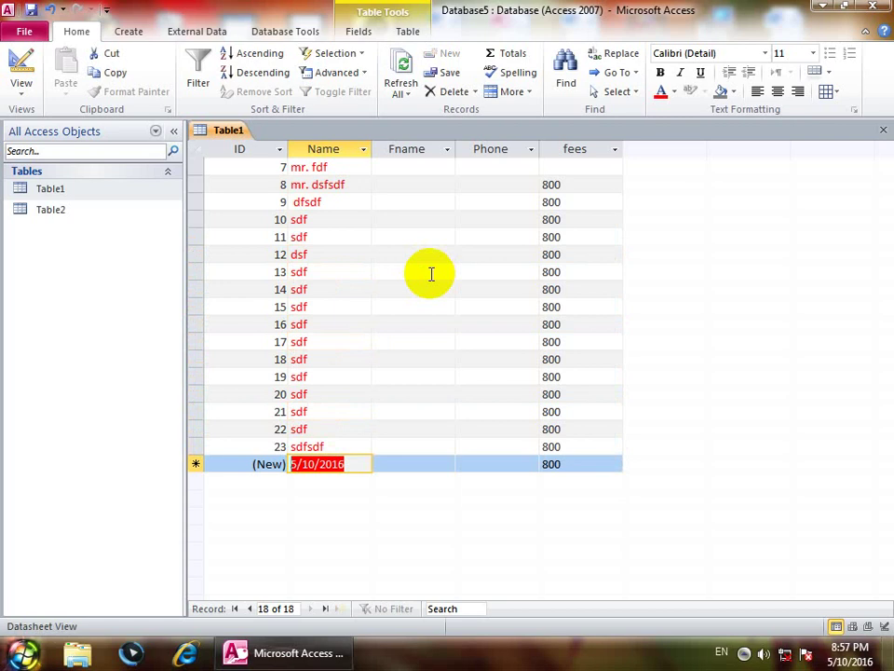
Step: Change the Name field's default from =Date() to =Time() and save Table1
click(20, 67)
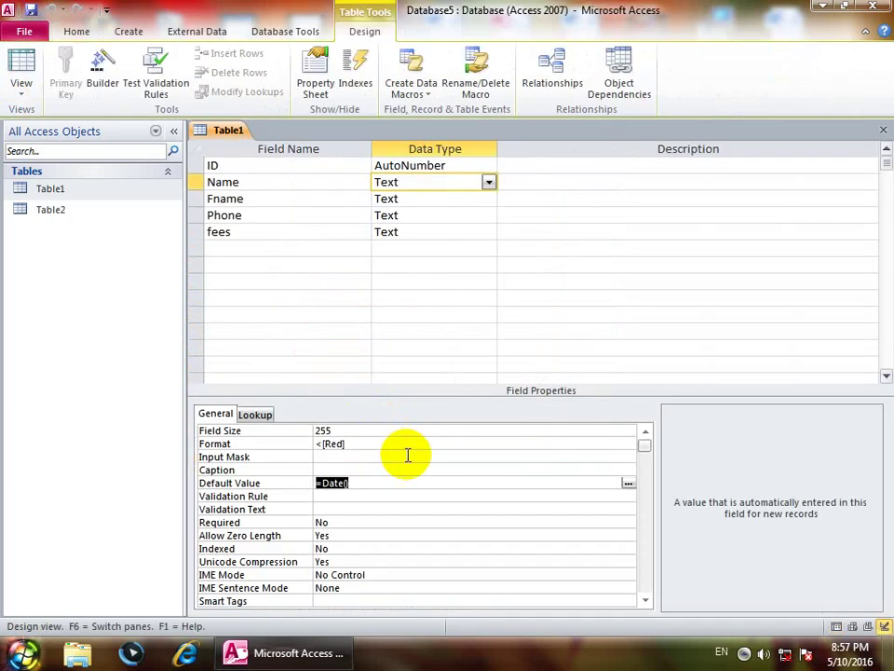
key(Delete)
text(=t)
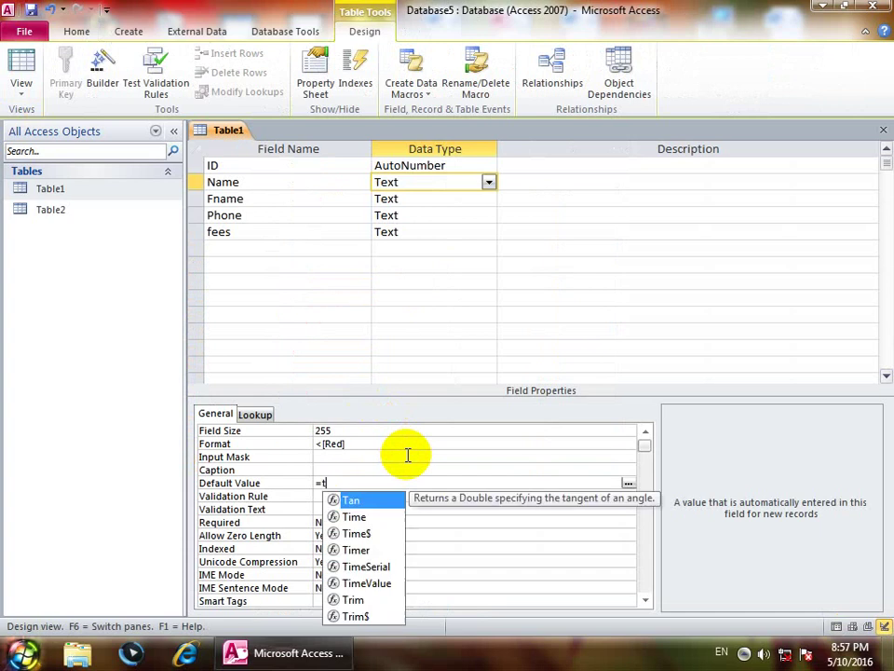
text(ime())
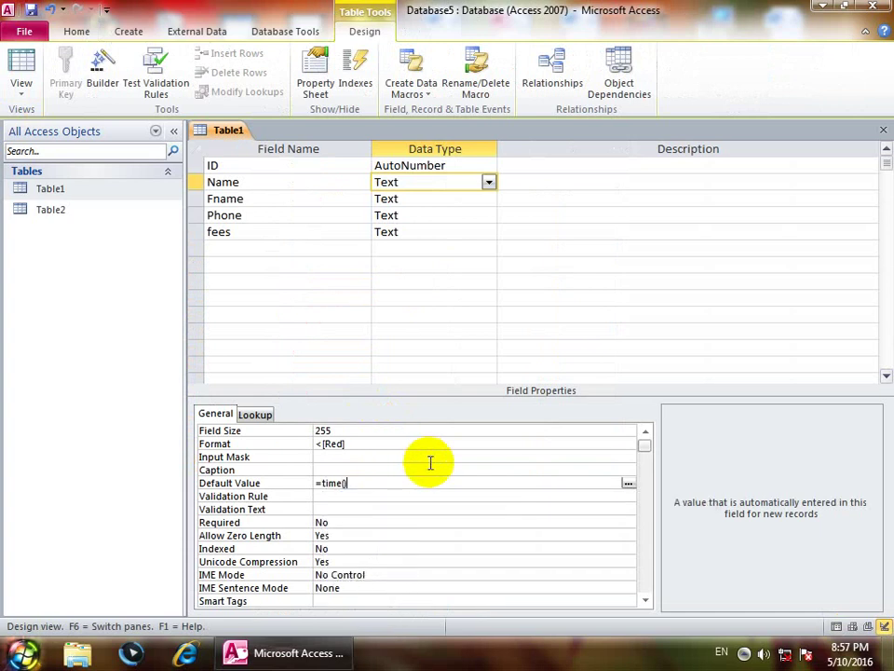
click(21, 65)
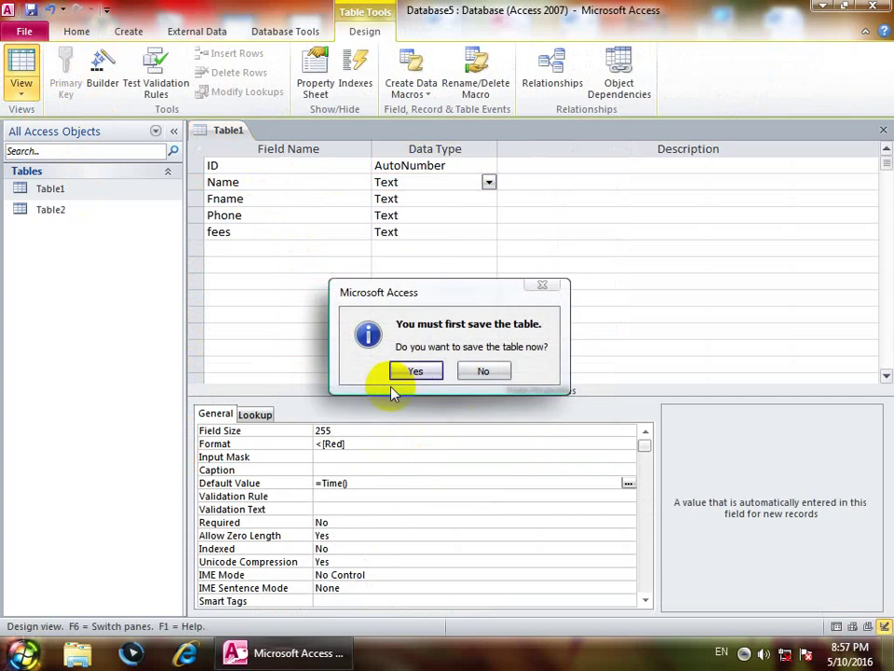
click(402, 370)
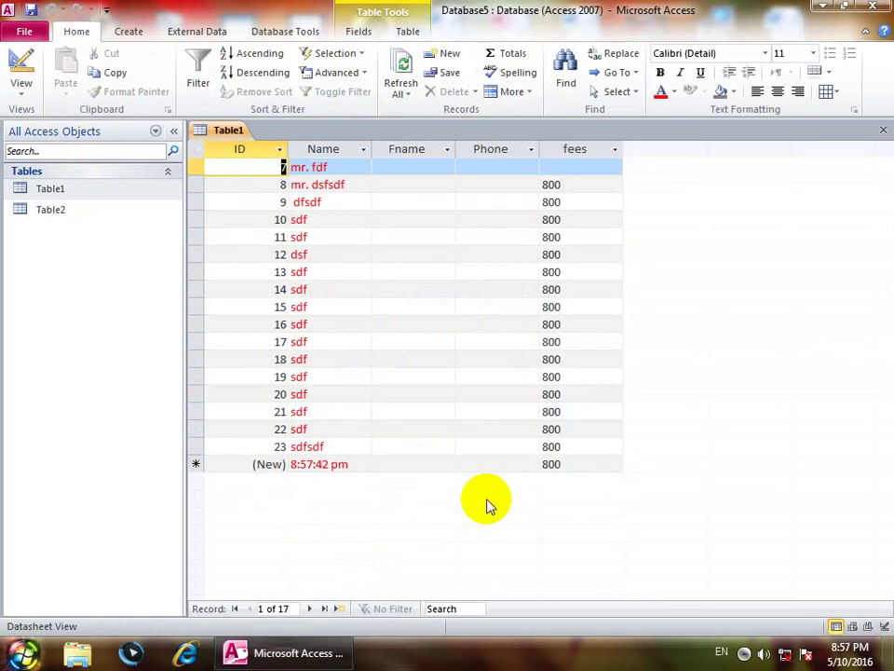
Step: Add records 24 through 35 named sdf, with one named fds, replacing the default time
click(344, 465)
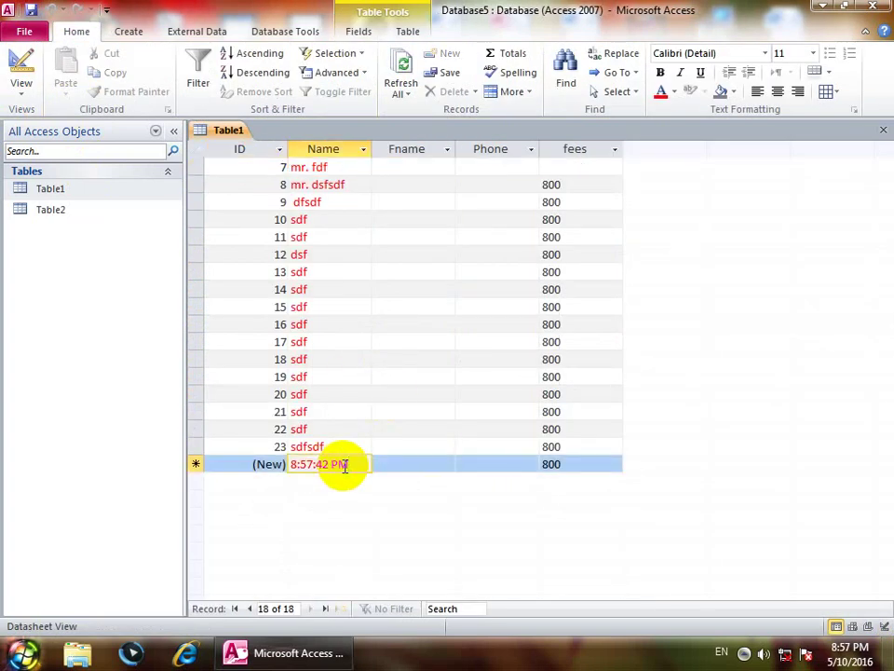
key(BackSpace)
key(BackSpace)
key(BackSpace)
key(BackSpace)
key(BackSpace)
key(BackSpace)
key(BackSpace)
key(BackSpace)
key(BackSpace)
key(BackSpace)
text(sdf)
key(Down)
text(sdf)
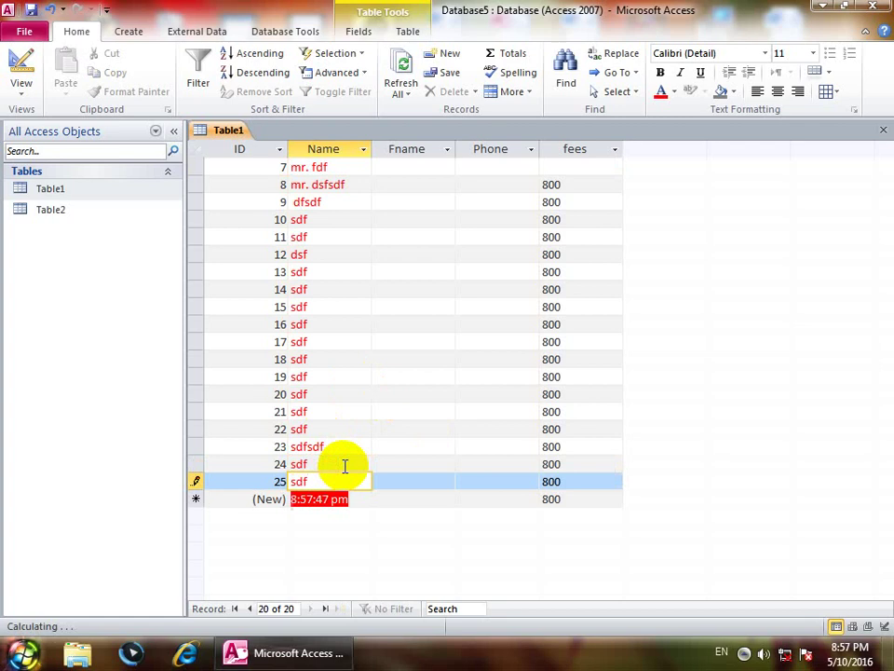
key(Down)
key(s)
key(d)
key(f)
key(Down)
key(s)
key(d)
key(f)
key(Down)
key(s)
key(d)
key(f)
key(Down)
key(s)
key(d)
key(f)
key(Down)
key(s)
key(d)
key(f)
key(Down)
key(s)
key(d)
key(f)
key(Down)
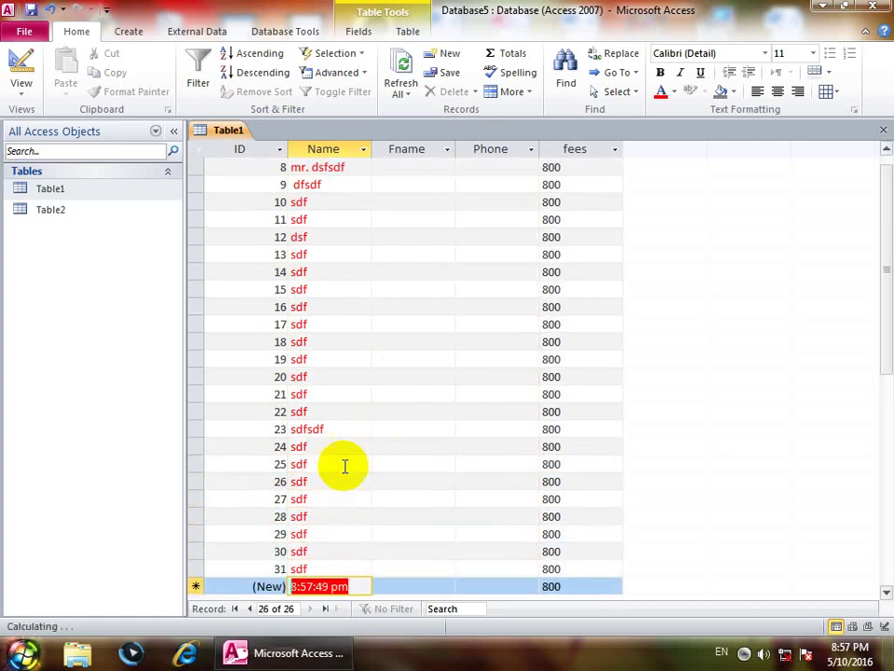
text(fds)
key(Down)
text(sdf)
key(Down)
text(sdf)
key(Down)
text(sdf)
key(Down)
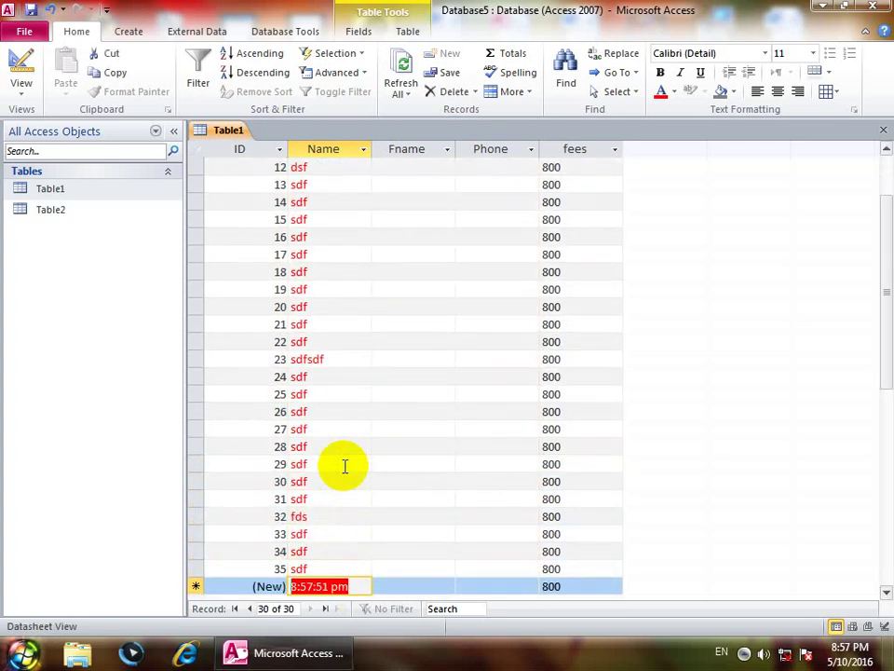
key(Up)
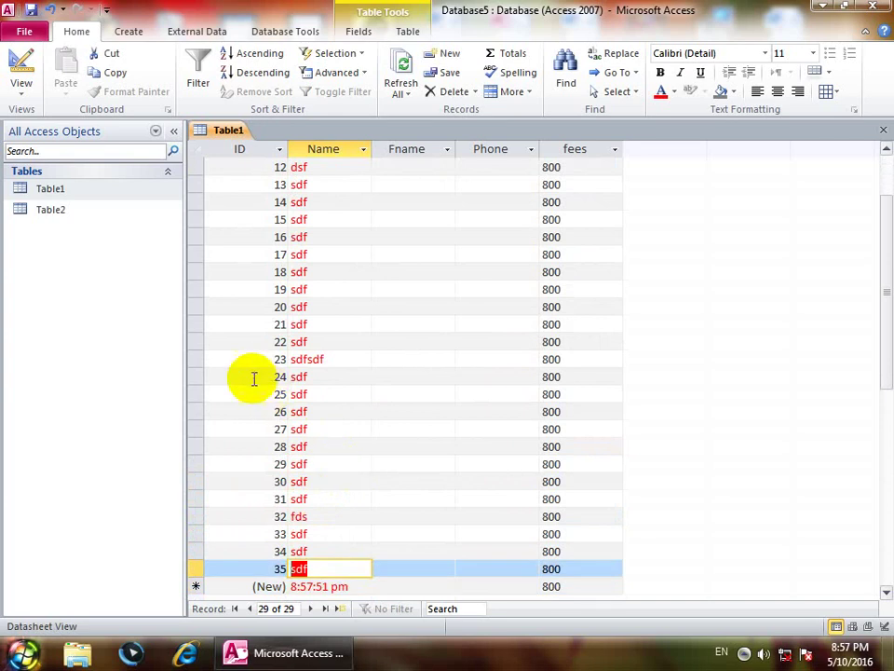
click(16, 98)
Step: Replace the Name field's =Time() default with =Now(), fixing a typo along the way
click(84, 238)
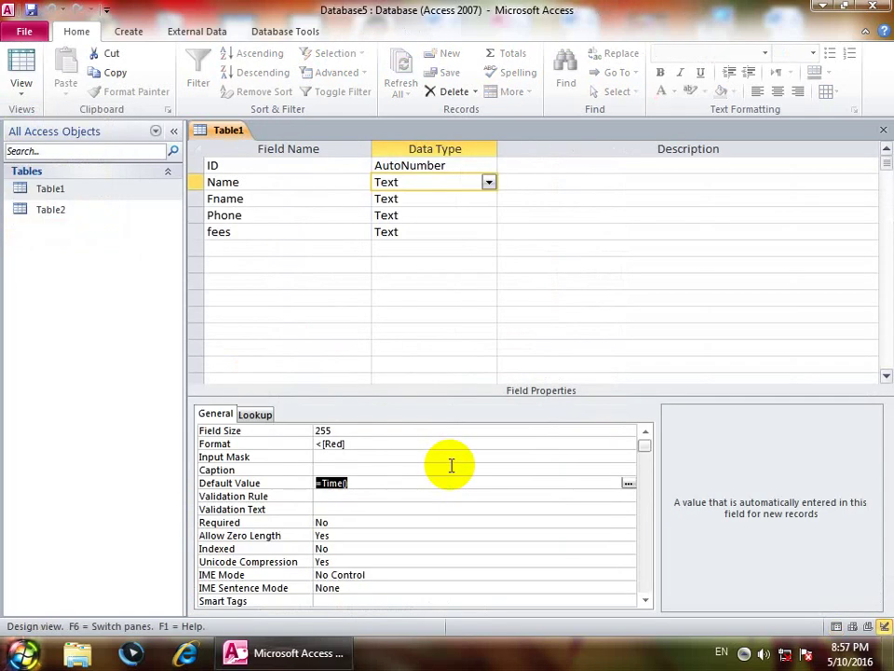
key(Delete)
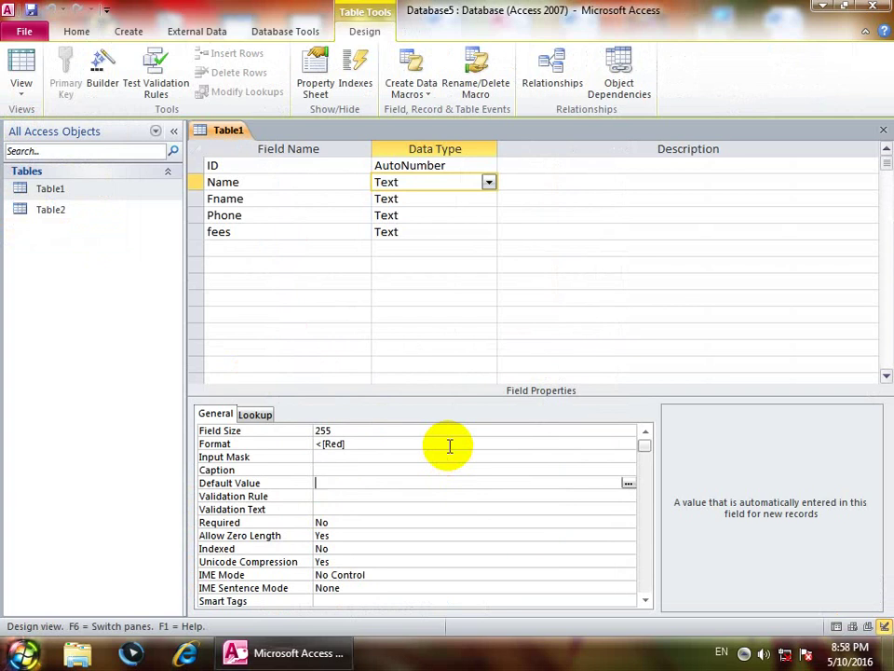
text(=npw)
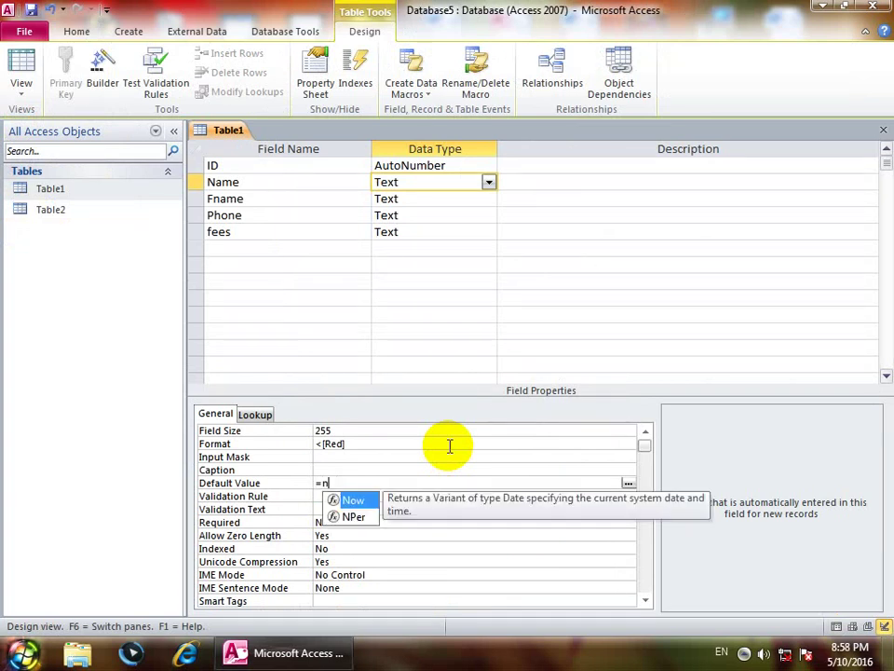
key(BackSpace)
text(ow())
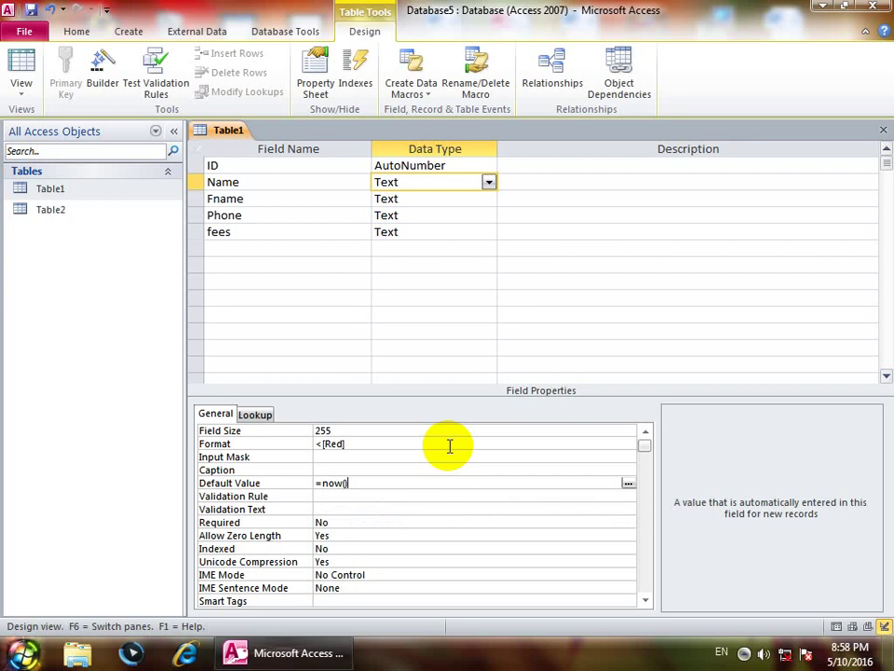
click(23, 61)
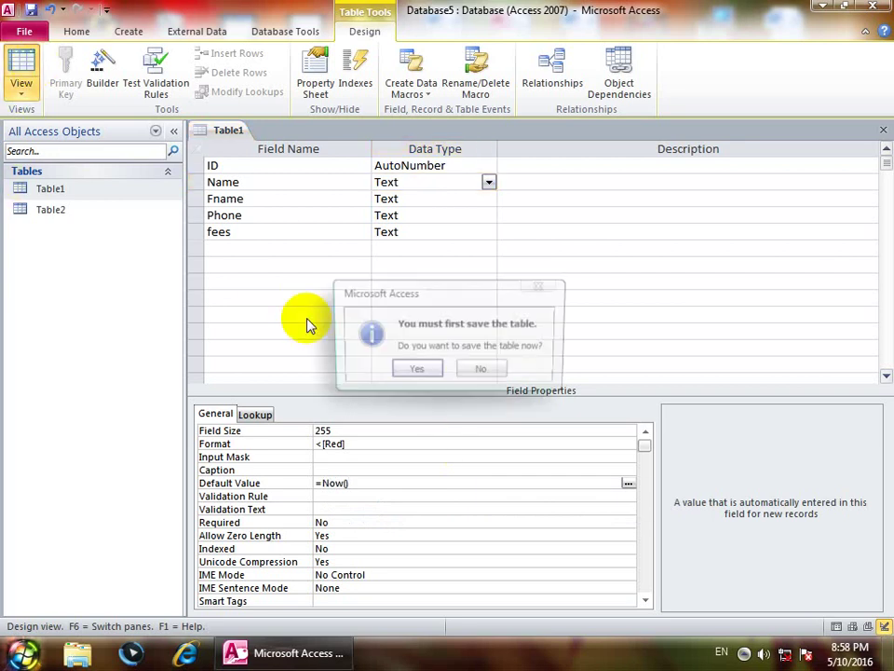
Step: Save Table1 and widen the Name column to show the full date and time
click(407, 372)
scroll(411, 472, down, 5)
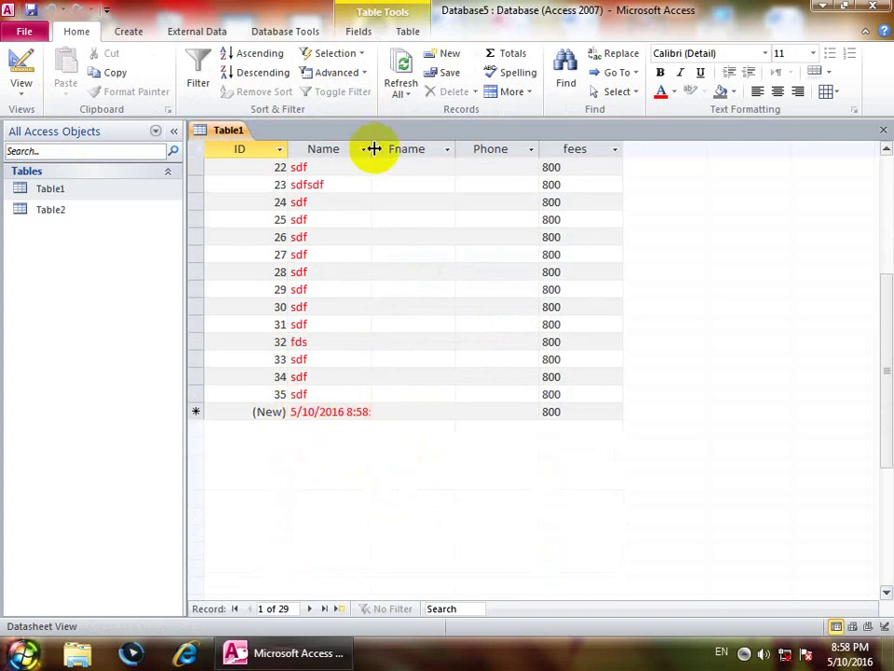
drag(372, 148, 496, 164)
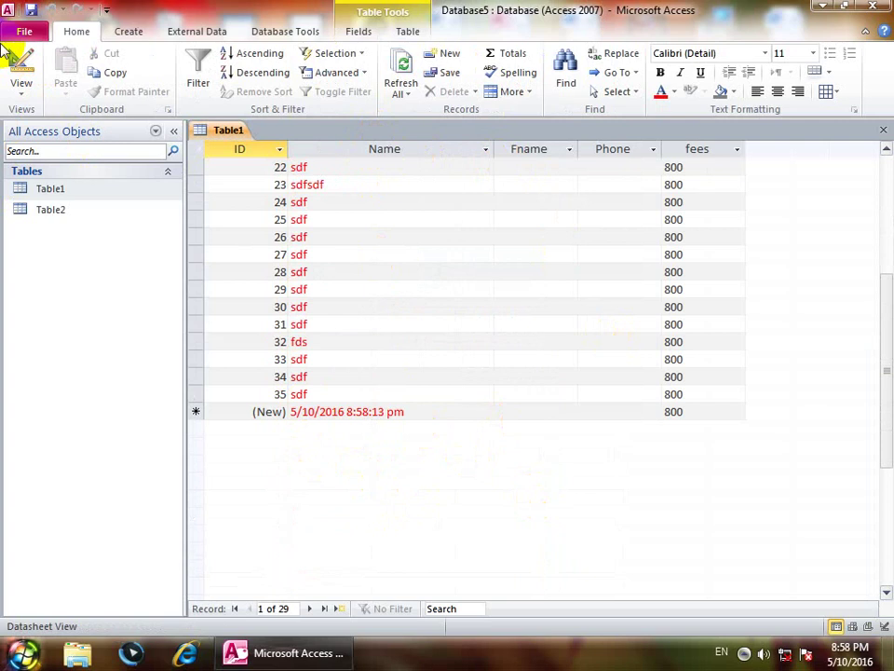
click(20, 82)
Step: Delete the Name field's =Now() default value
click(32, 236)
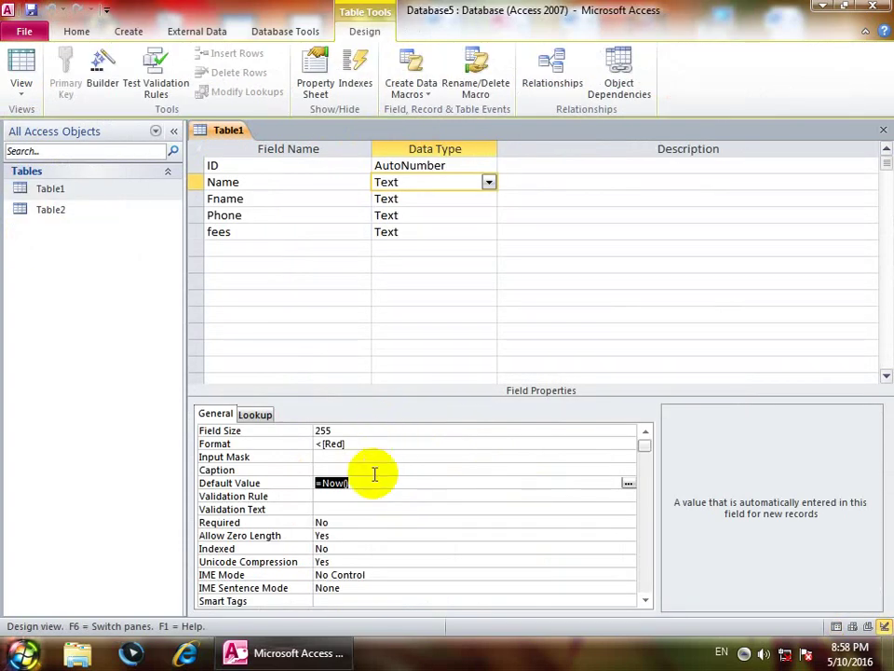
key(Delete)
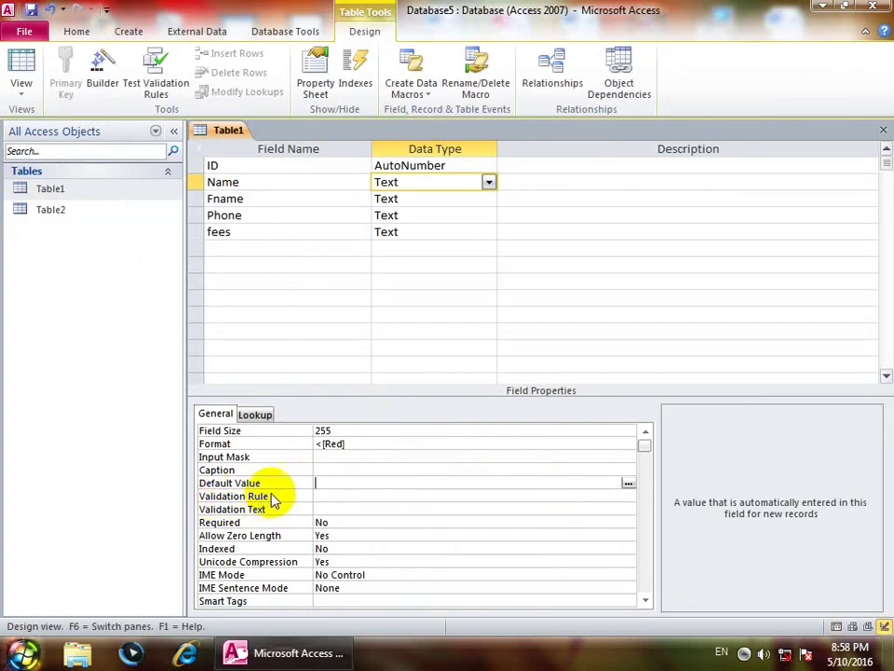
click(347, 496)
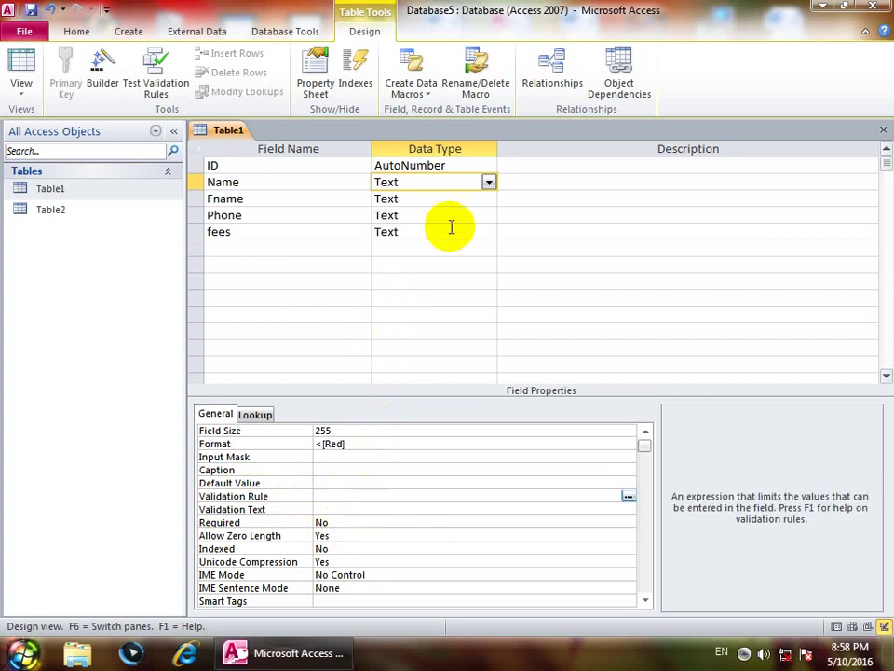
Step: Add a job field with validation rule Not "driver" and text 'try again', then save
click(237, 251)
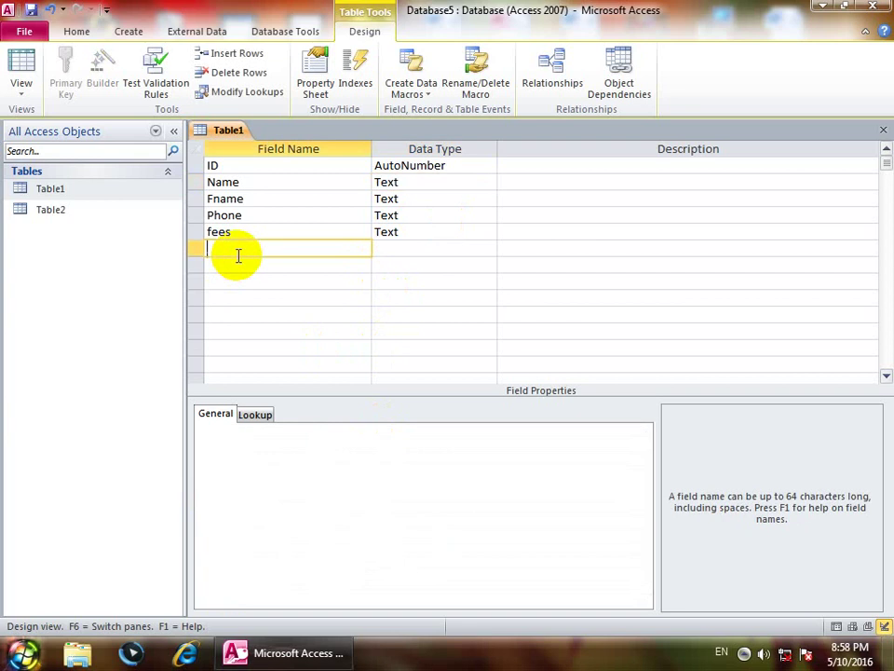
key(Tab)
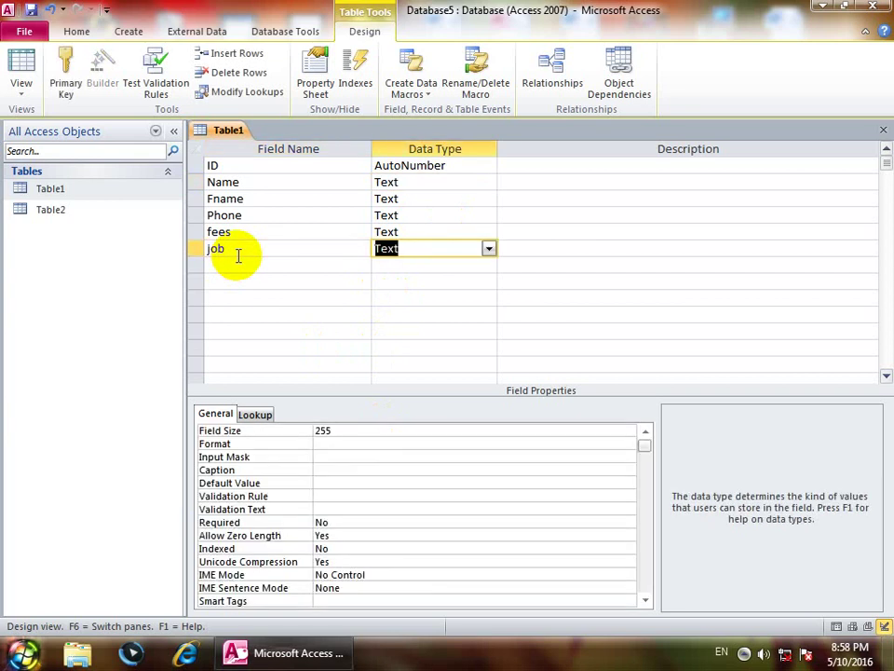
click(321, 493)
text(no)
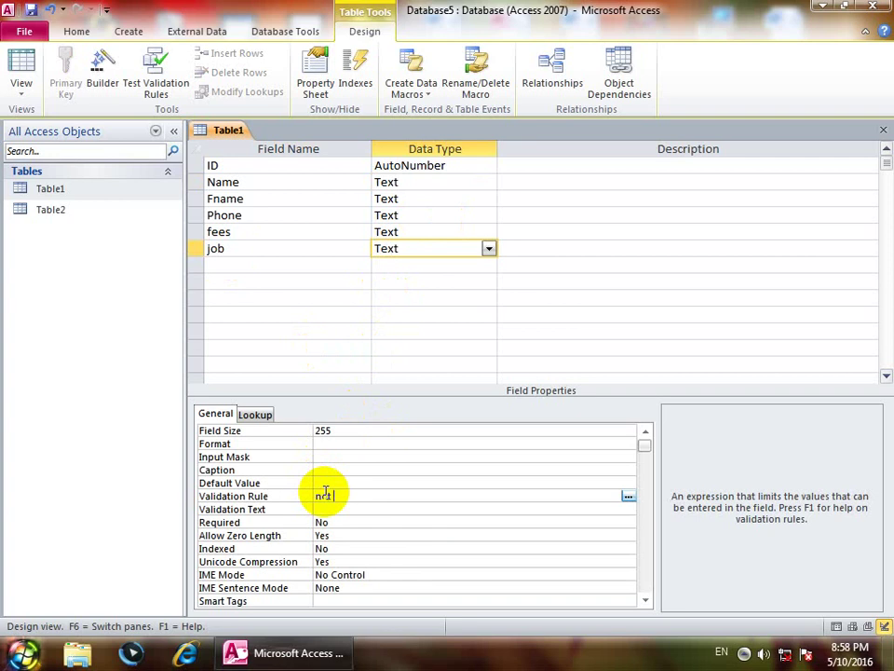
text(t driver)
key(Return)
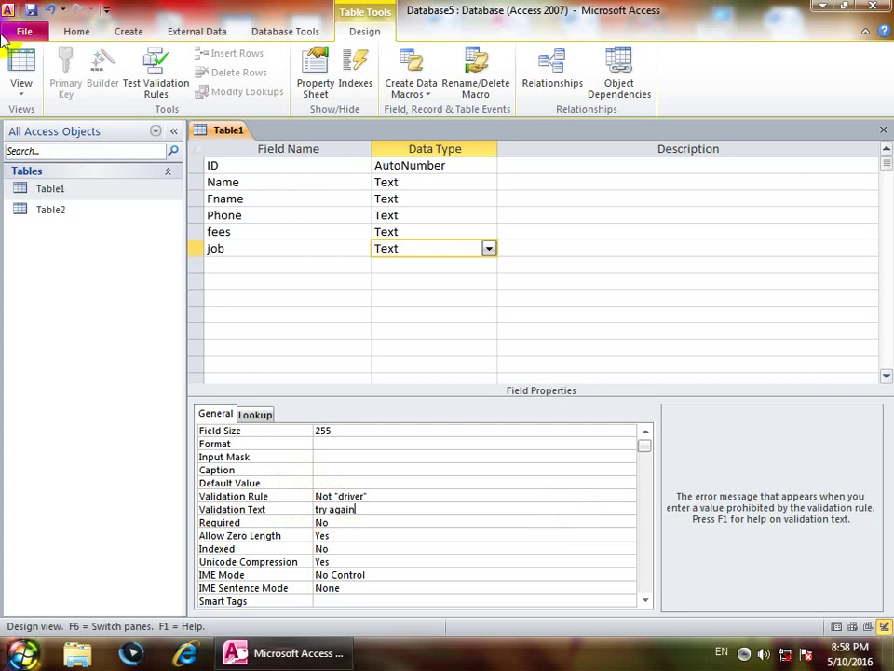
click(20, 67)
click(416, 372)
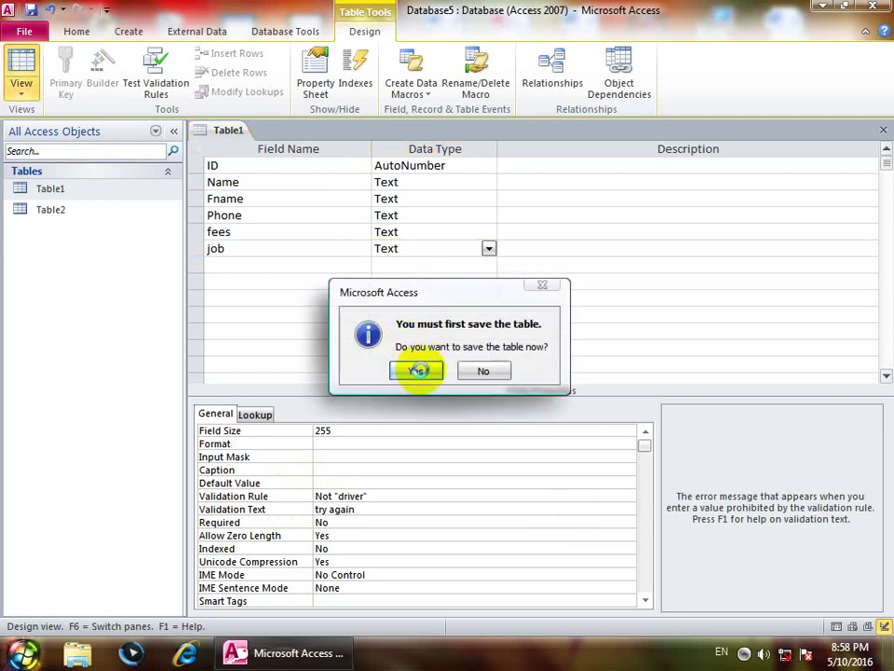
click(393, 372)
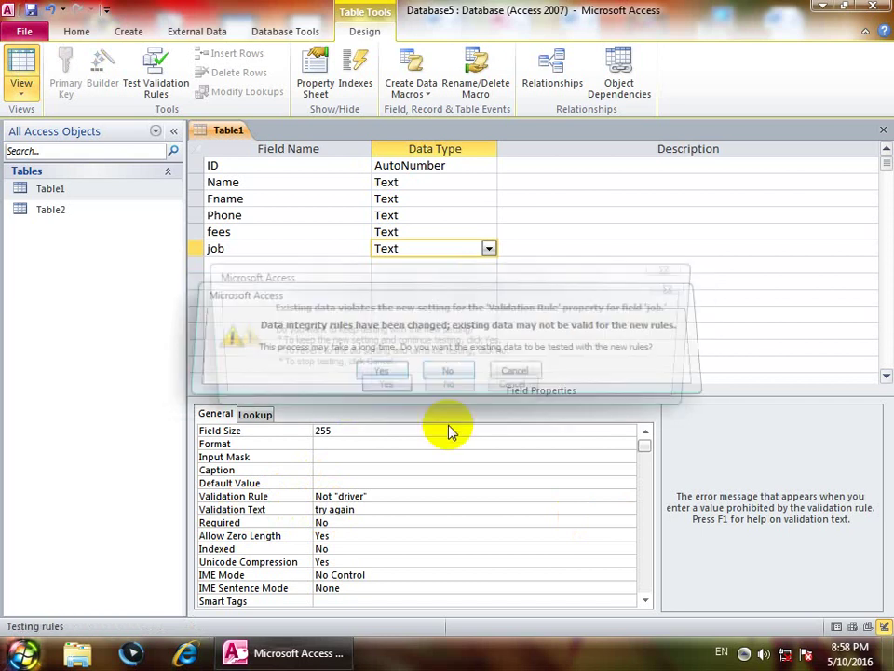
click(370, 386)
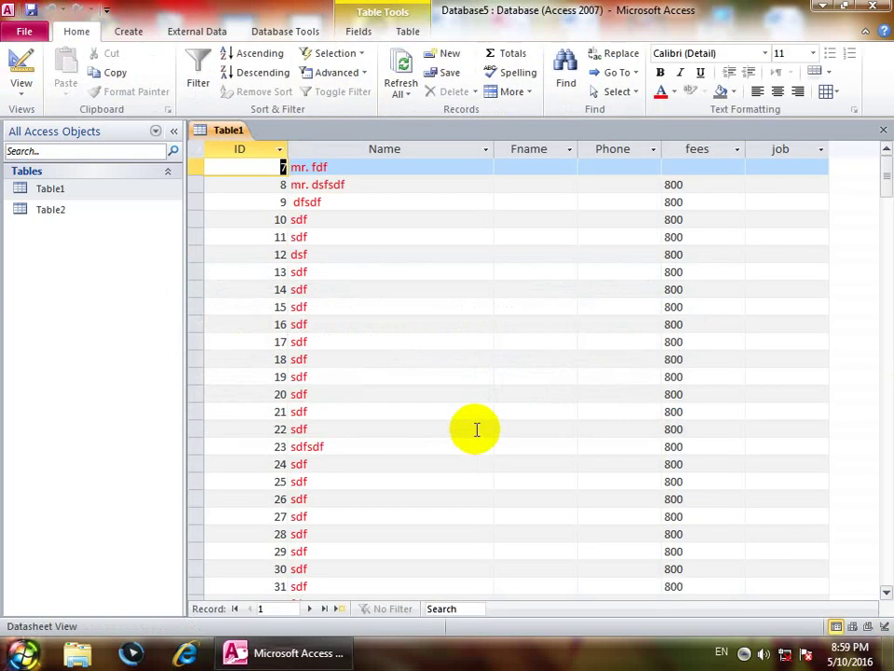
Step: Enter direcotr as record 7's job, then enter driver for record 8 to trigger 'try again'
click(790, 168)
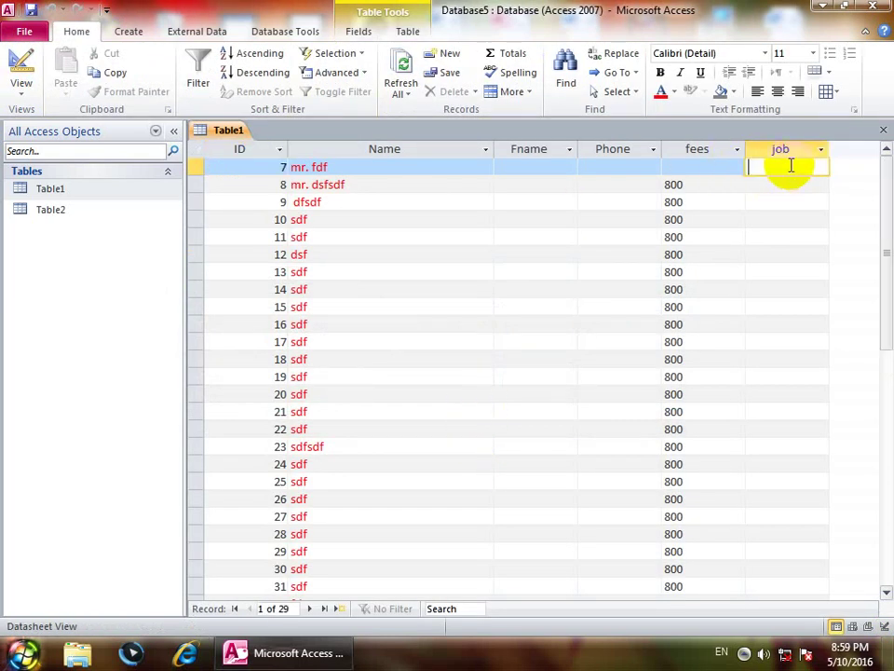
text(di)
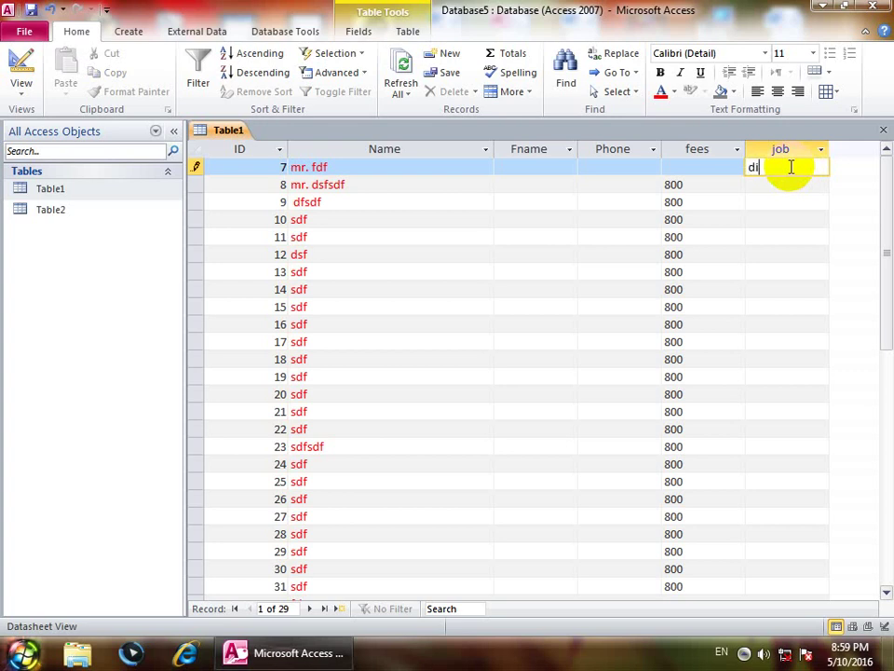
text(recotr)
key(Tab)
key(Tab)
key(Tab)
key(Tab)
key(Tab)
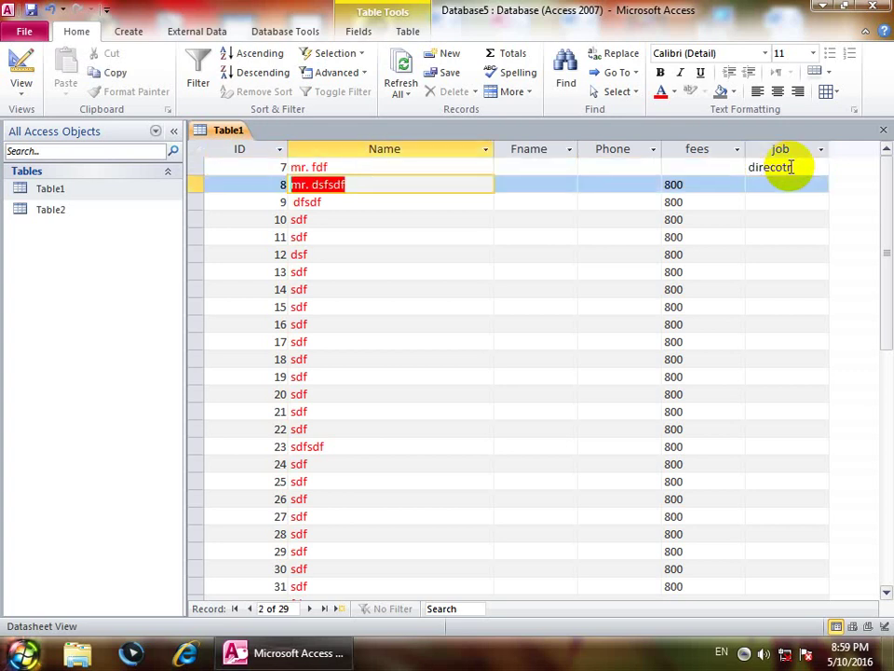
key(Tab)
text(driver)
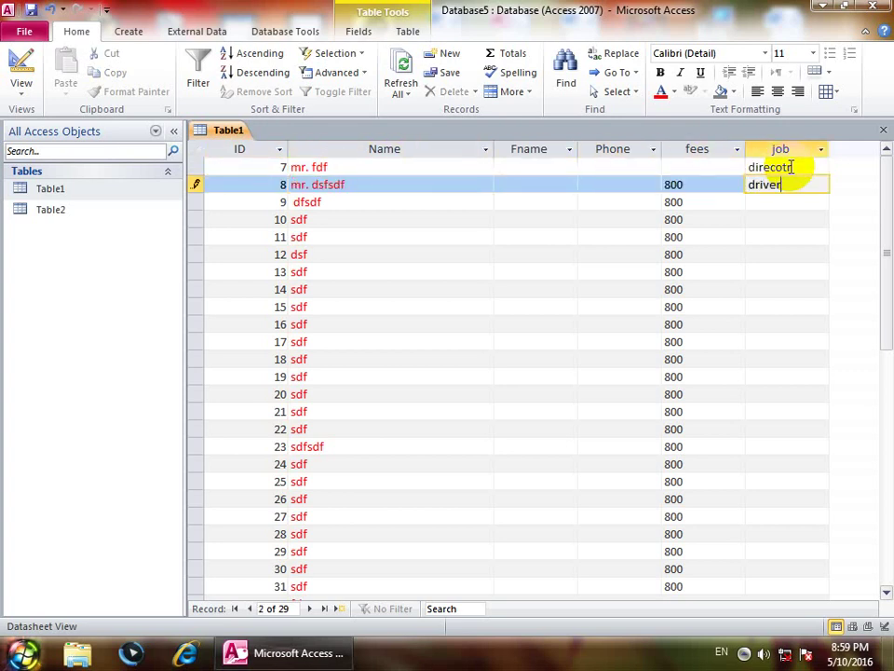
key(Tab)
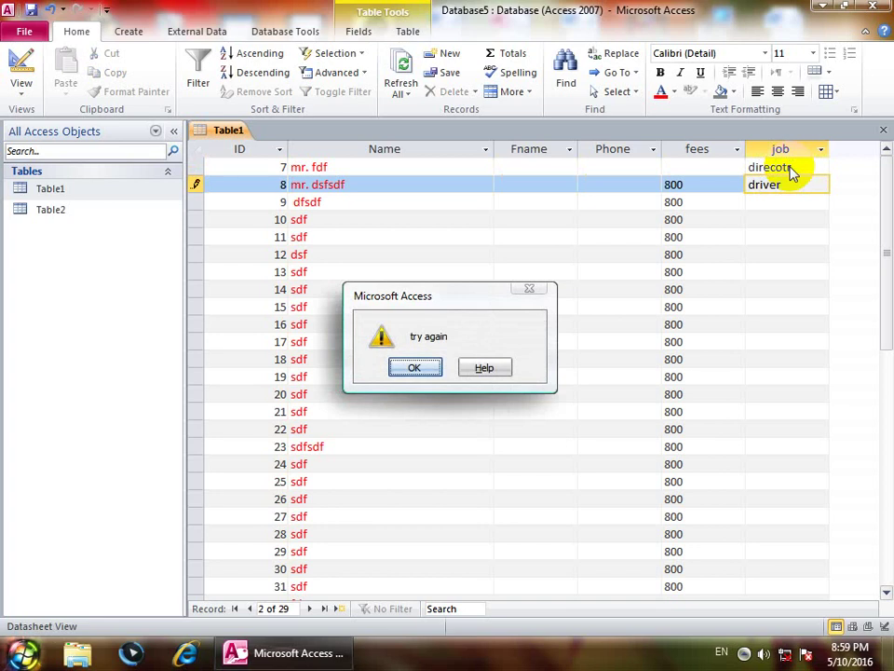
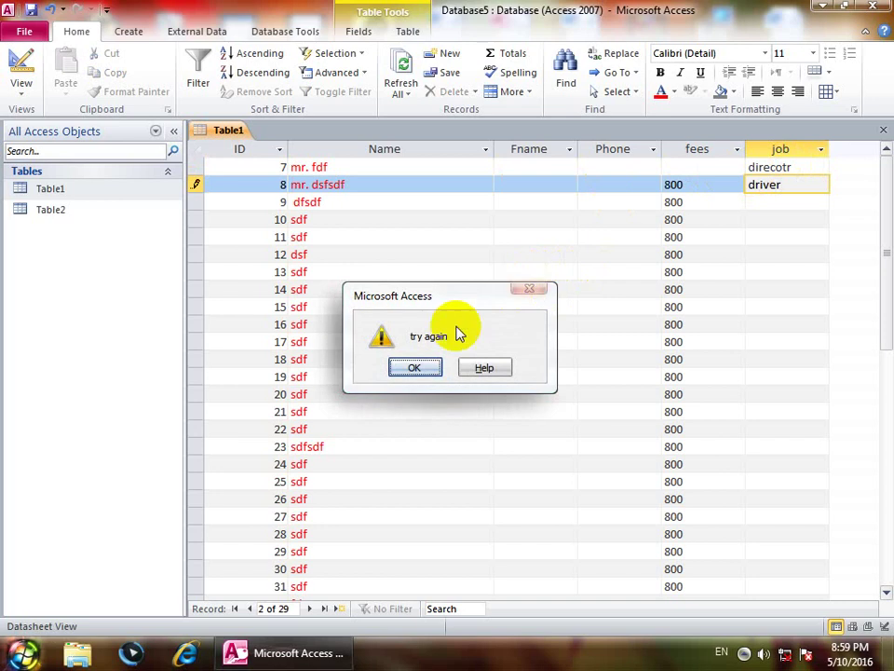
Step: Dismiss the 'try again' warning and close Table1 without saving the rejected record
key(Return)
key(Return)
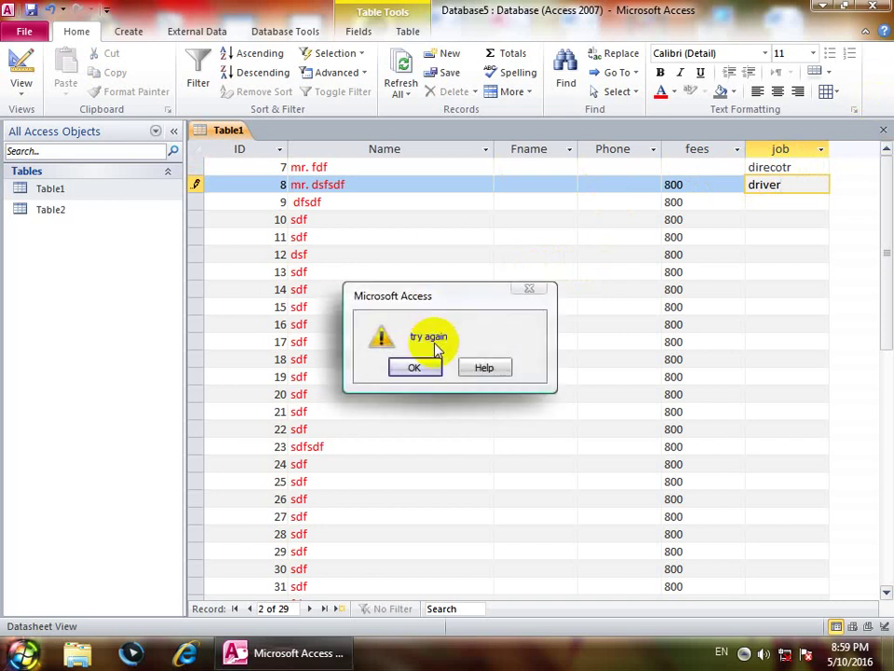
click(434, 366)
click(409, 379)
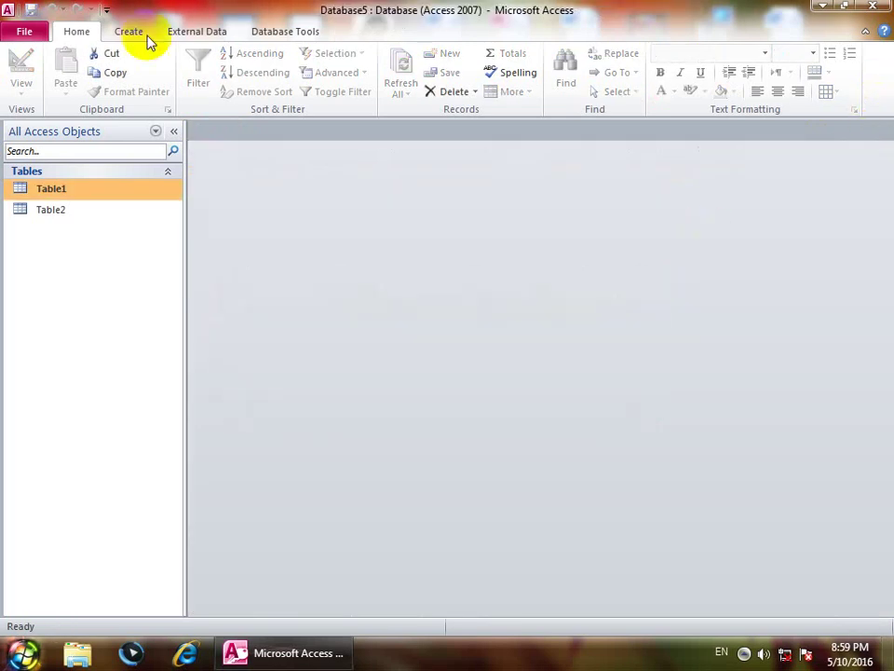
Step: Start a new table design with name and job as Text and salary as Number
click(119, 33)
click(120, 80)
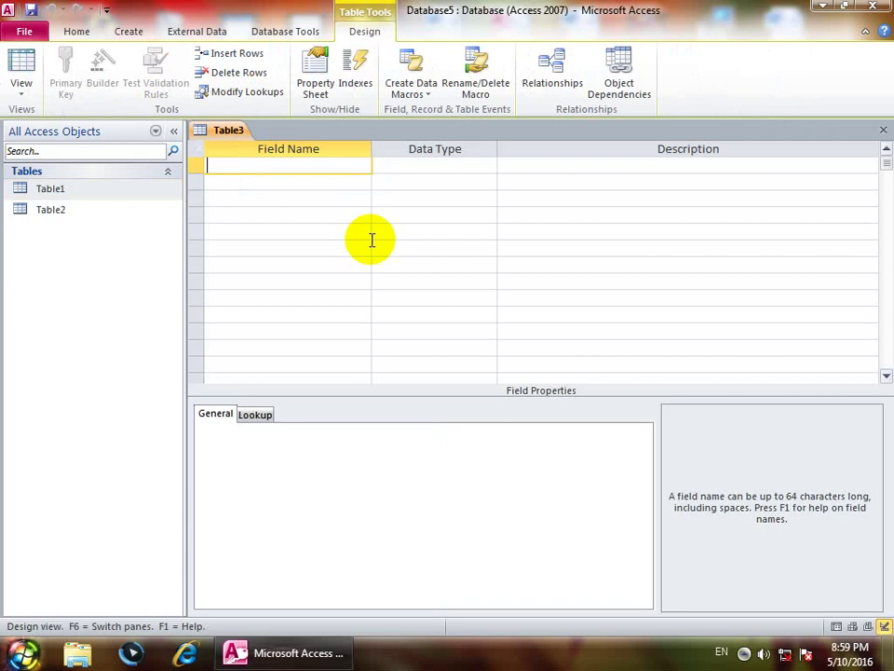
text(name)
key(Return)
key(Return)
key(Return)
key(Return)
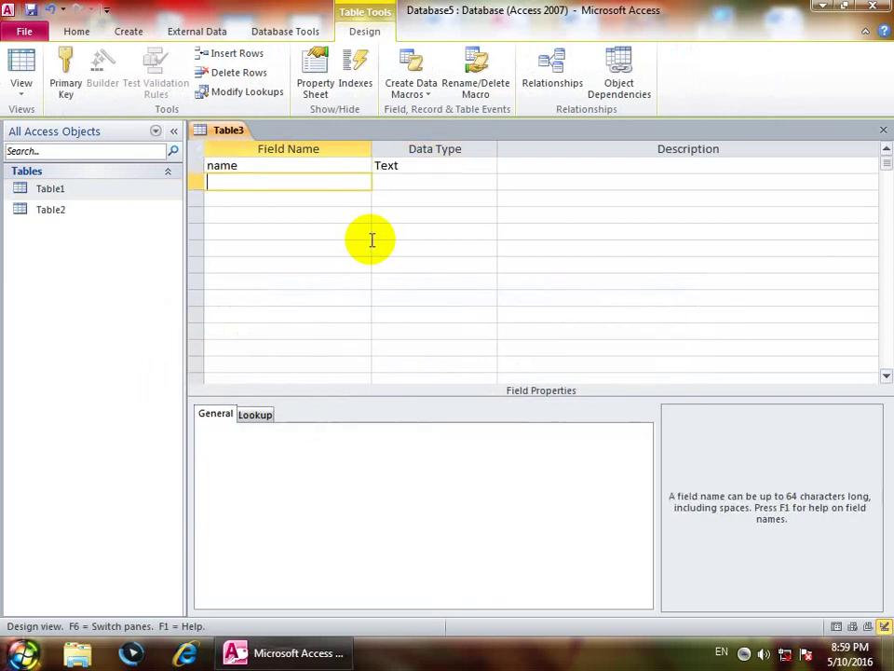
text(job)
key(Return)
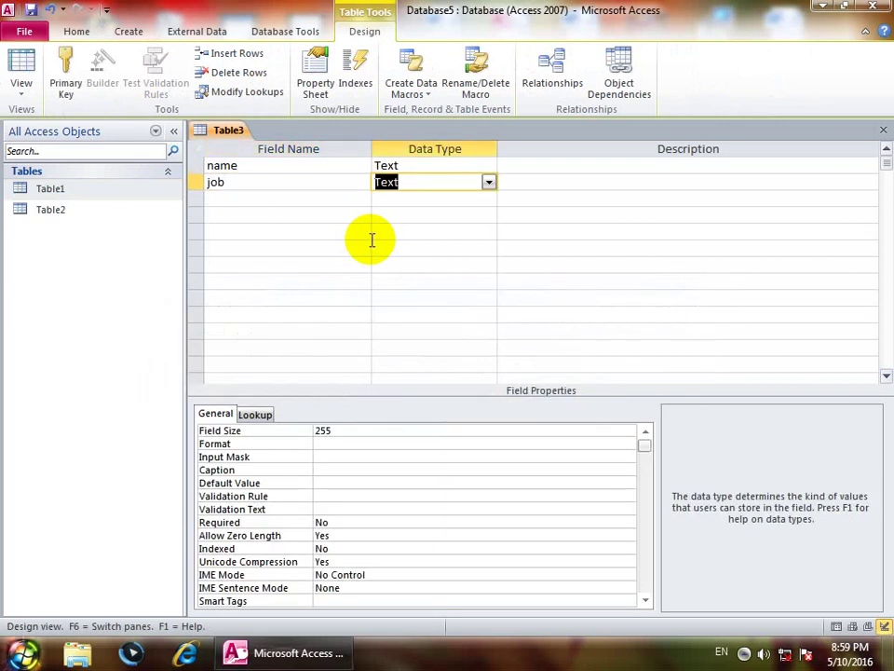
key(Return)
key(Return)
text(salary)
key(Return)
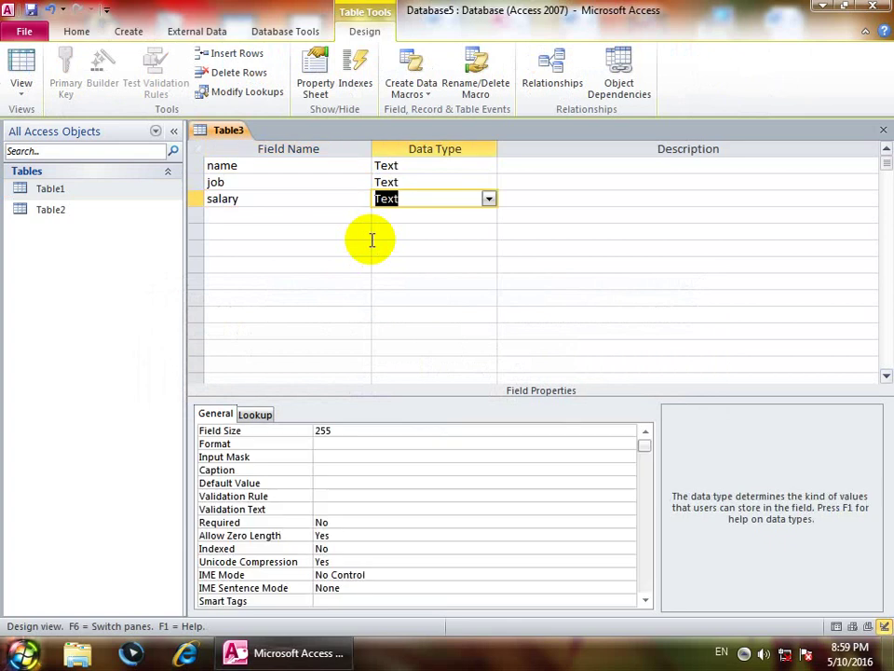
key(Up)
key(Up)
key(Down)
key(Down)
text(n)
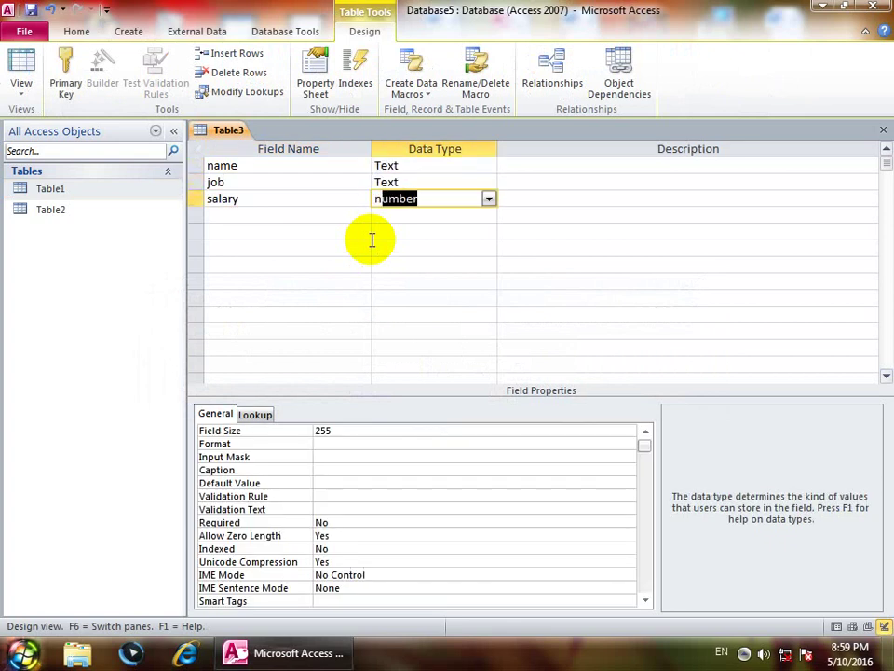
key(Up)
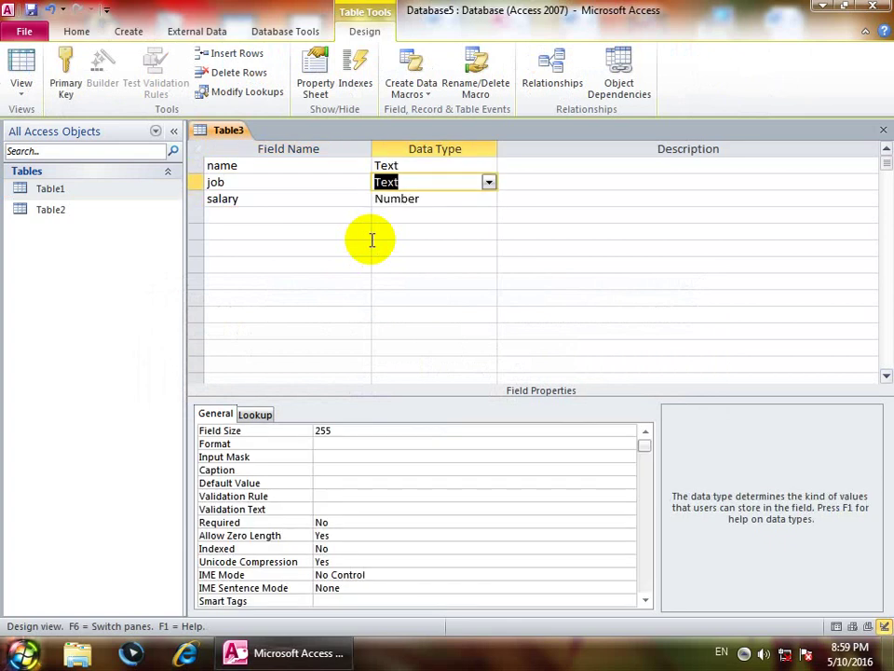
Step: Set the job field's validation rule to 'not driver and manager'
click(319, 497)
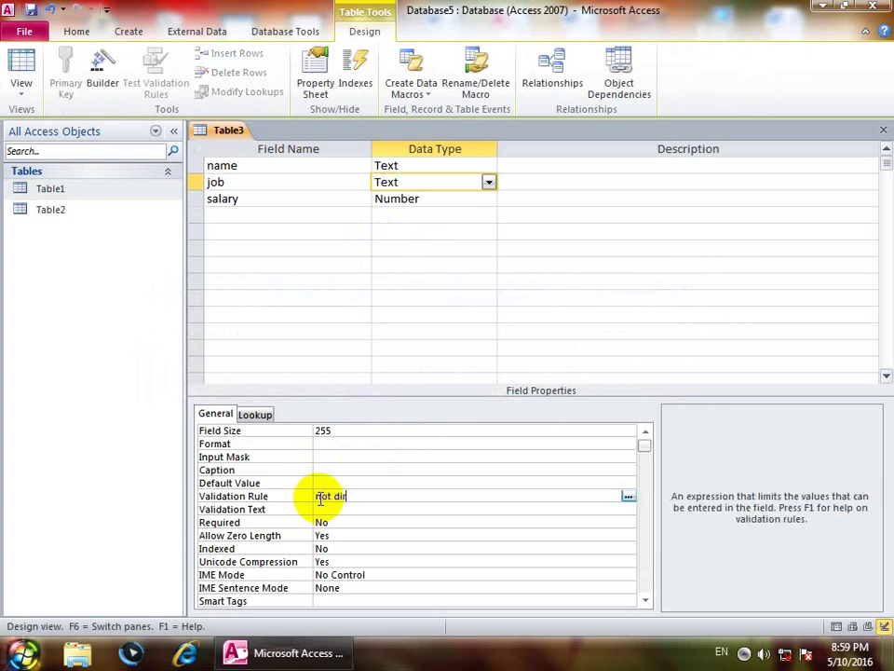
key(BackSpace)
key(BackSpace)
key(BackSpace)
key(BackSpace)
key(BackSpace)
text(not driver and manager)
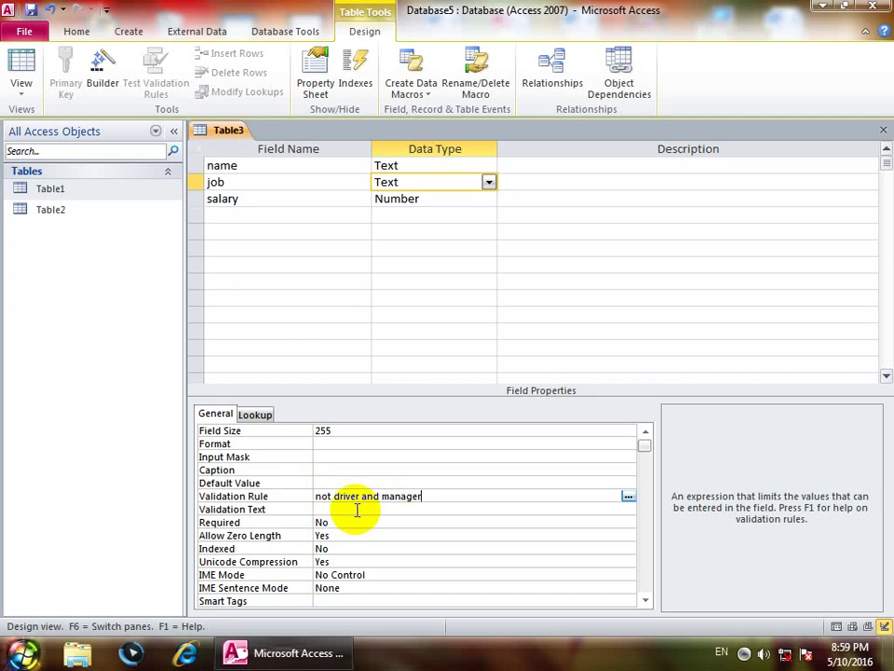
drag(380, 495, 366, 495)
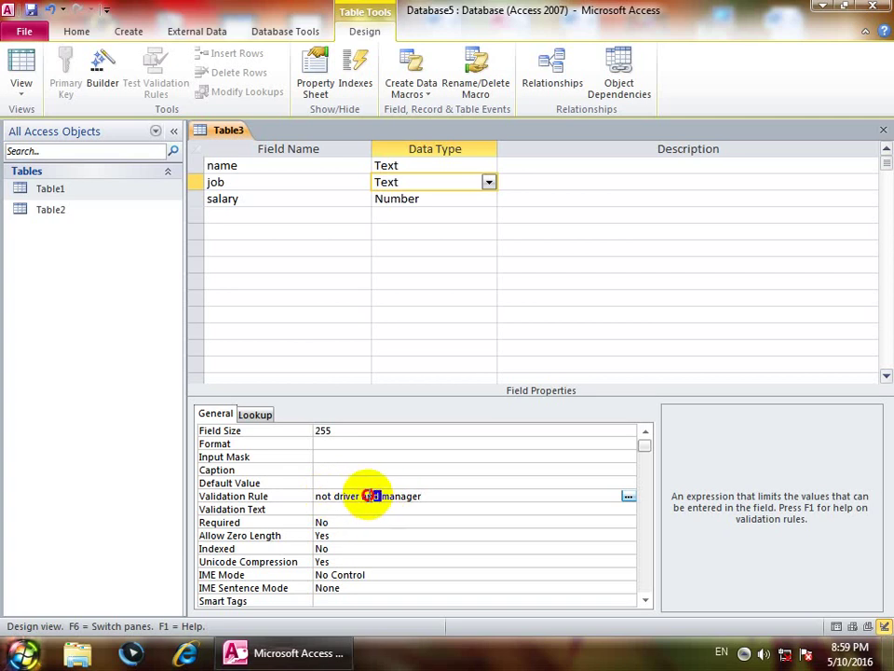
Step: Save the design as Table3 without a primary key and open the datasheet
click(20, 58)
click(410, 372)
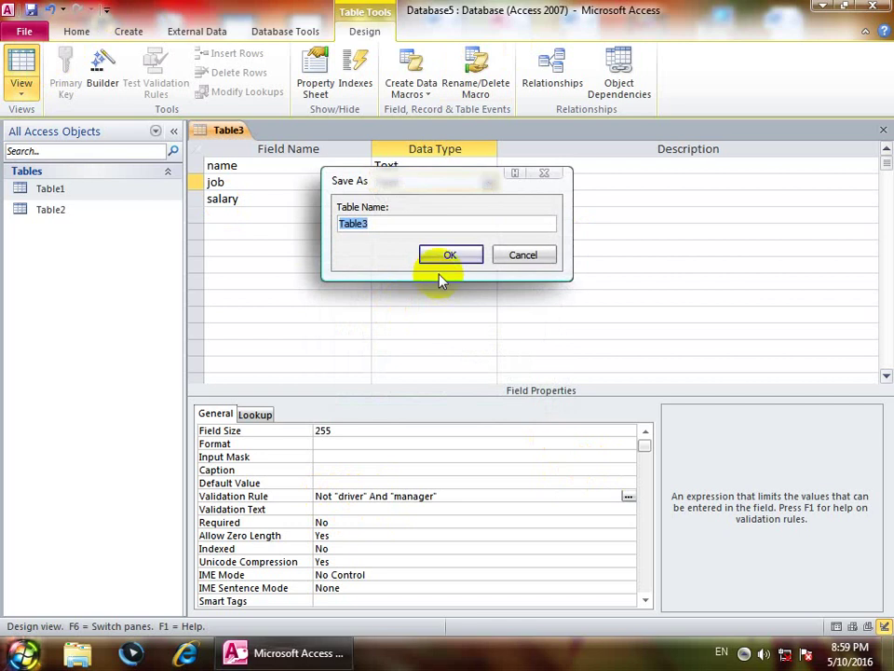
click(440, 264)
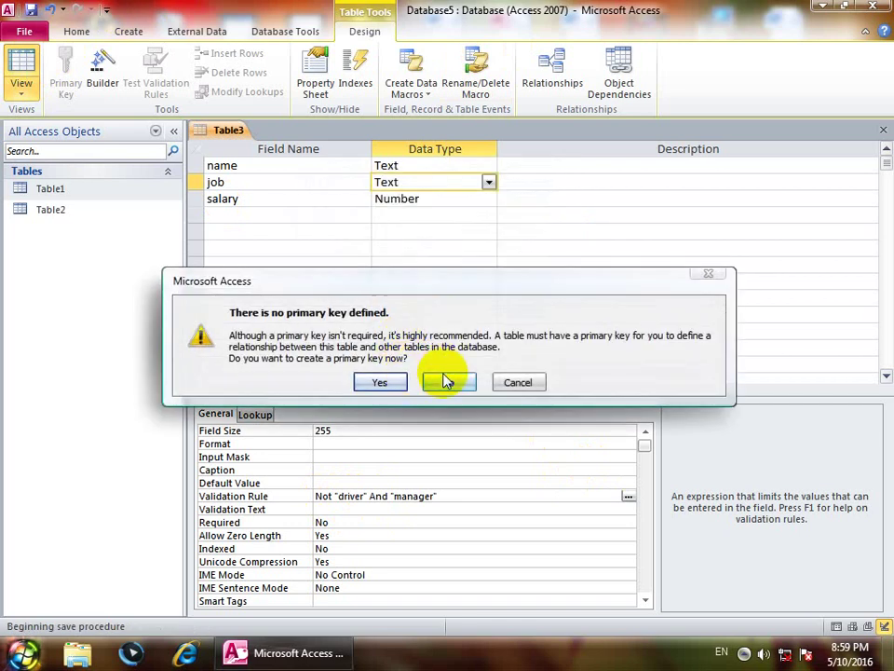
click(446, 380)
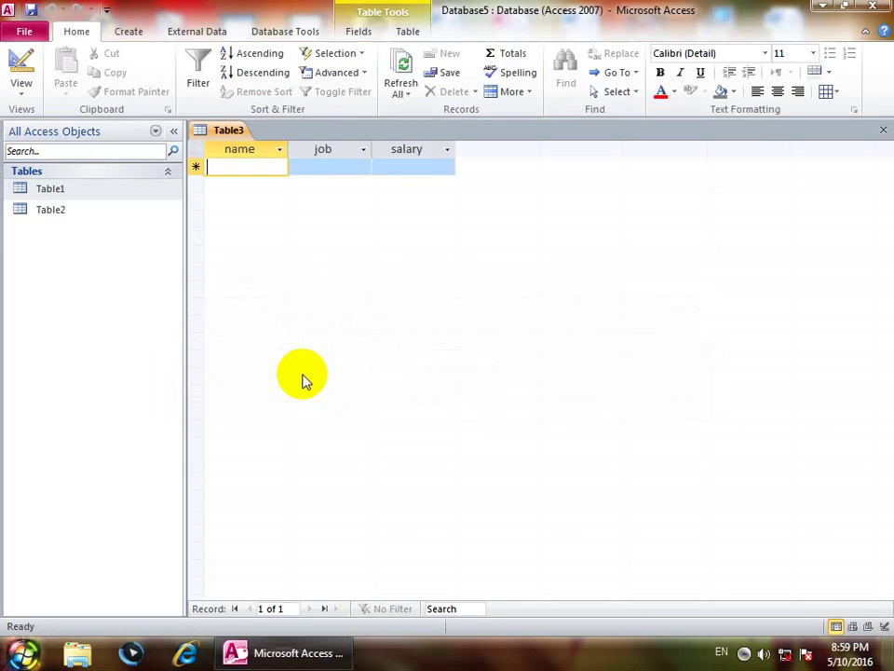
Step: Enter director in the new record's job cell and dismiss the validation errors
click(342, 170)
text(d)
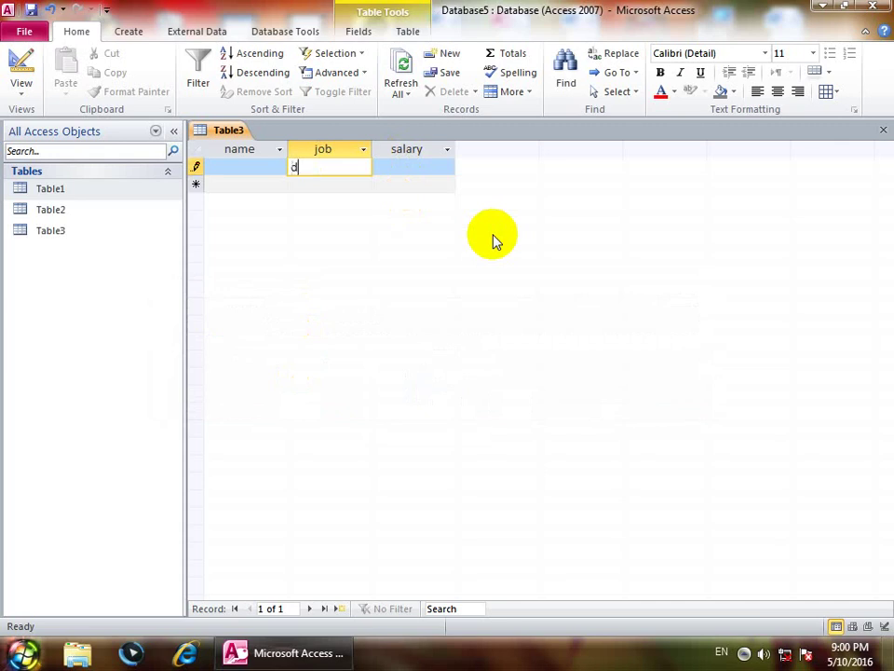
text(irector)
key(Return)
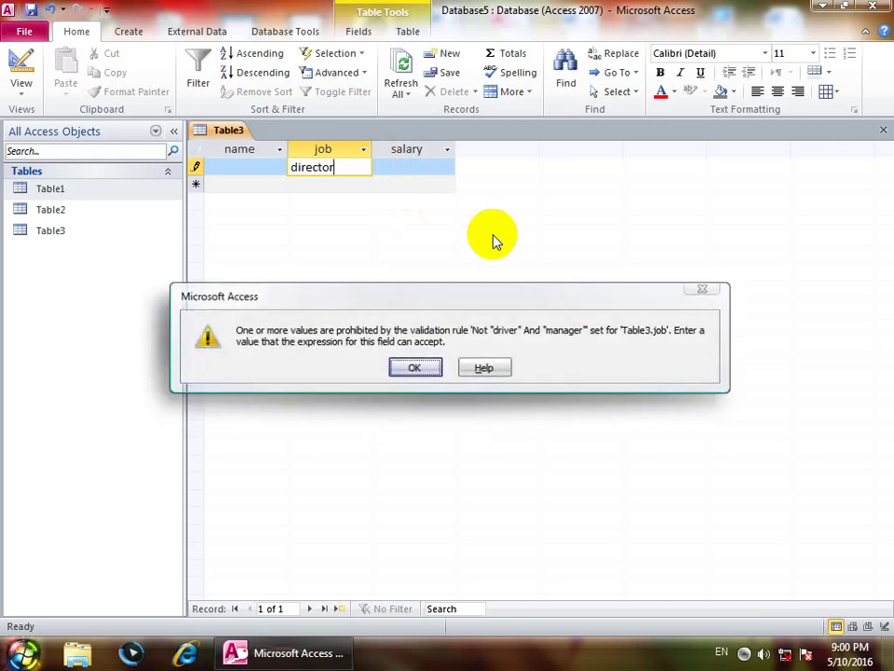
key(Return)
key(Return)
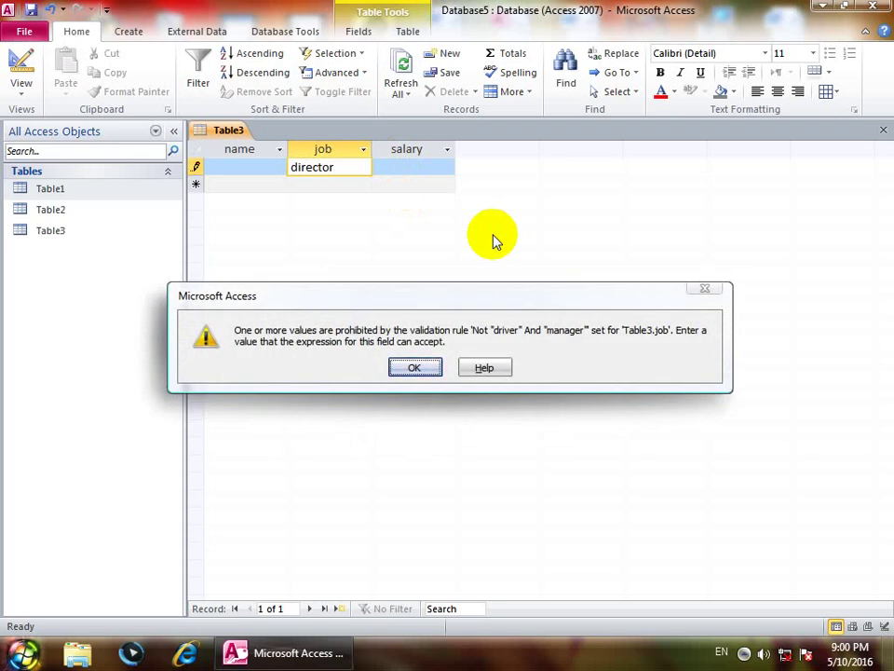
key(Return)
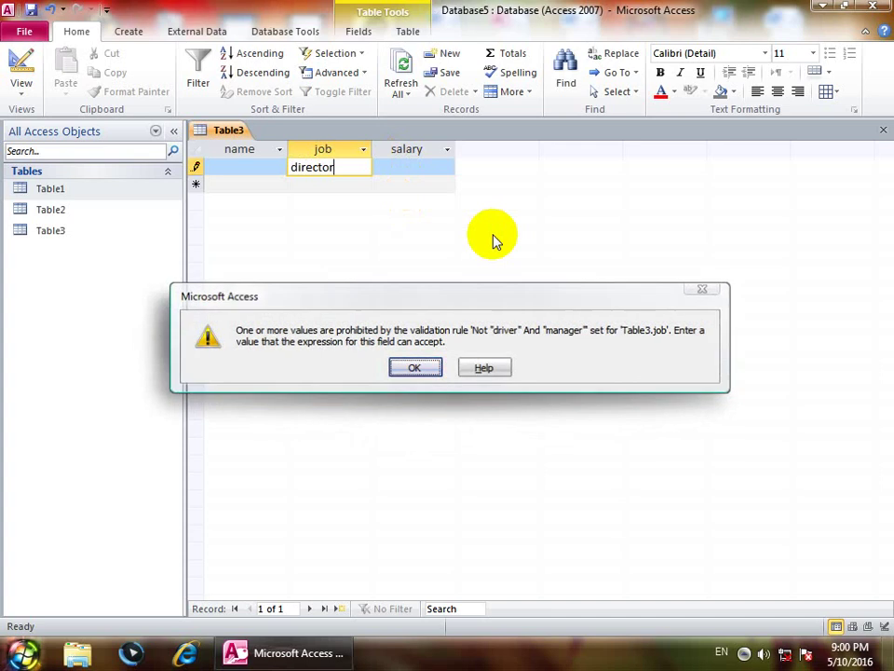
Step: Close Table3 without saving the rejected director record
click(20, 84)
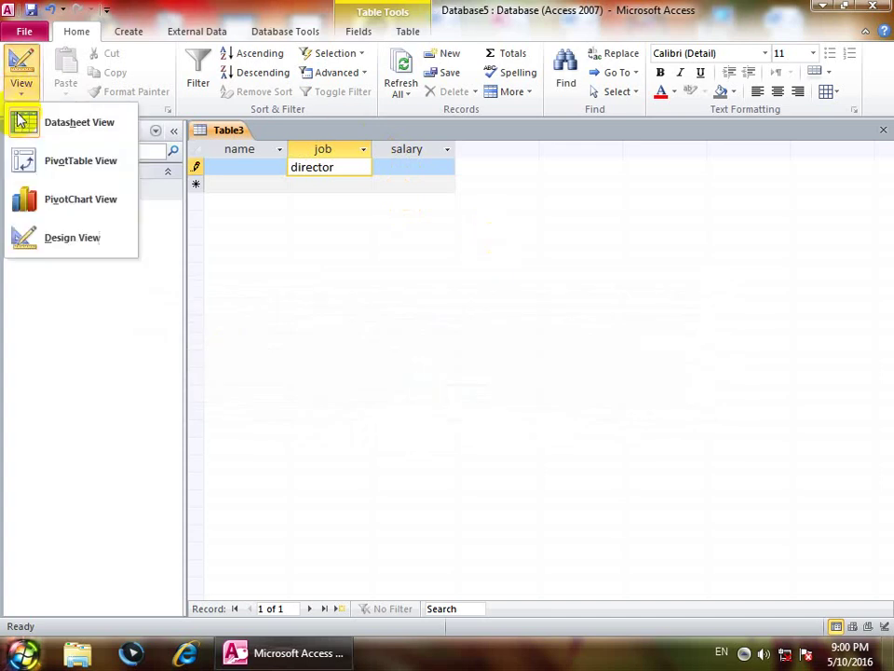
click(56, 237)
click(415, 368)
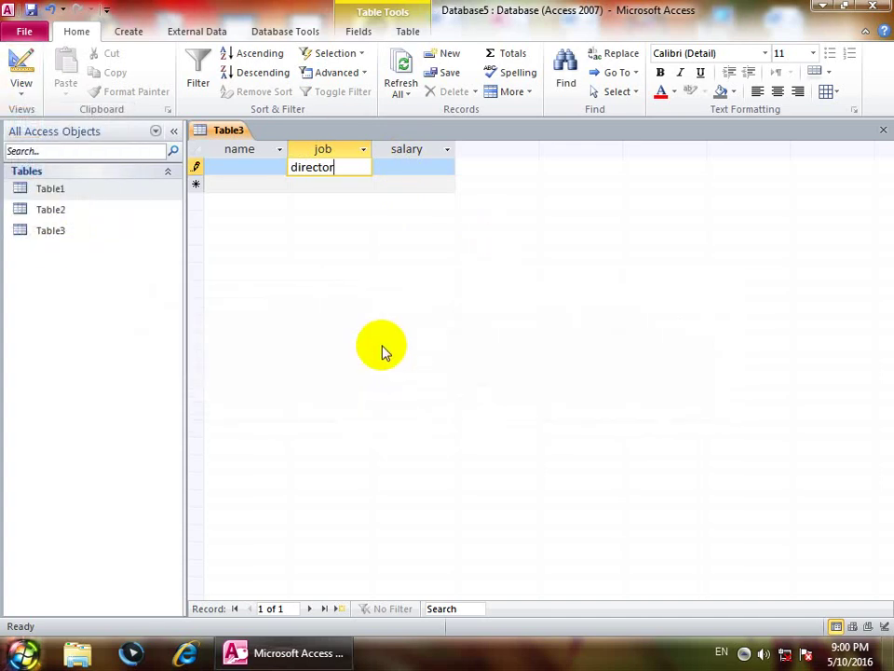
click(20, 101)
click(65, 237)
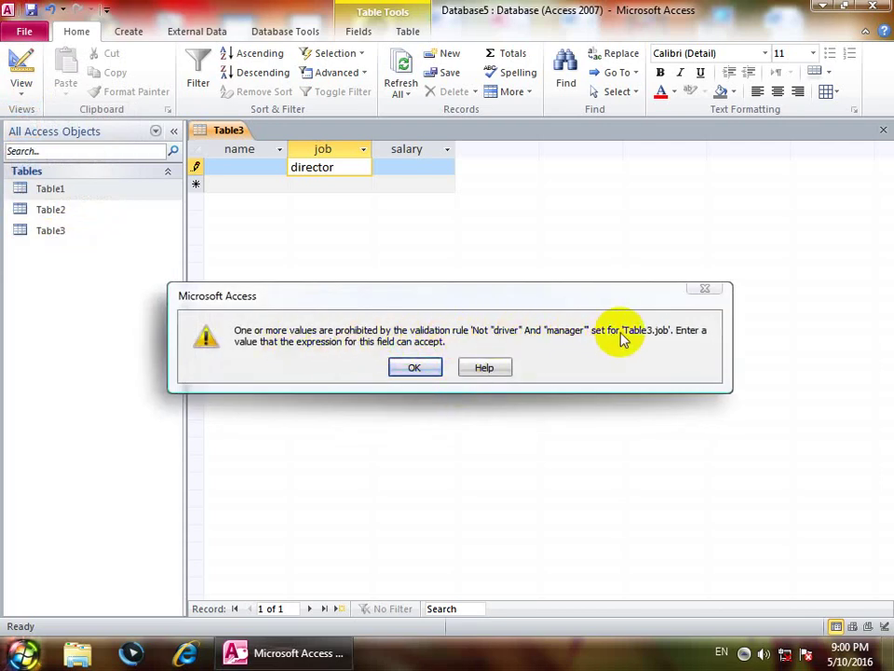
click(409, 367)
click(883, 130)
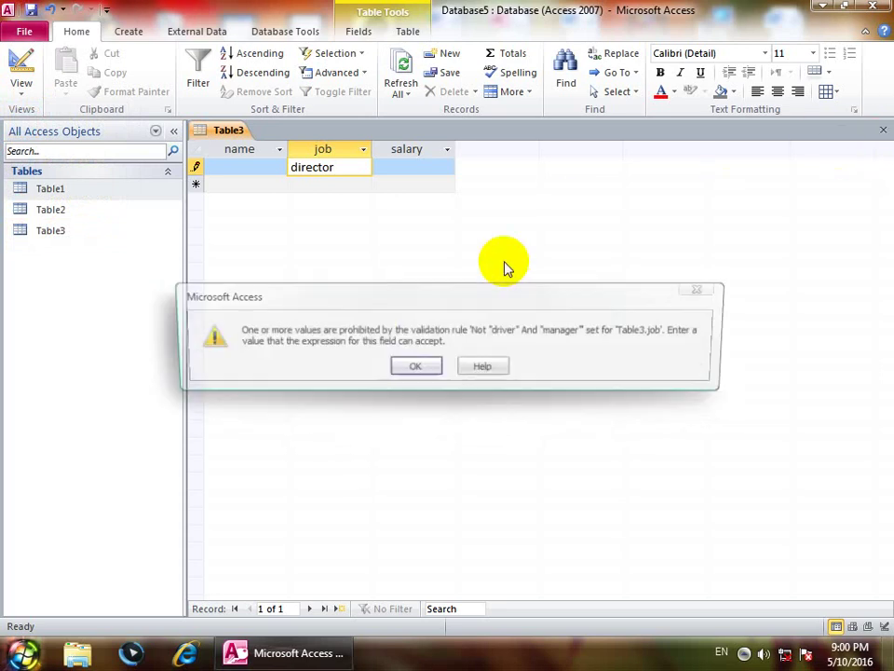
click(416, 368)
click(416, 382)
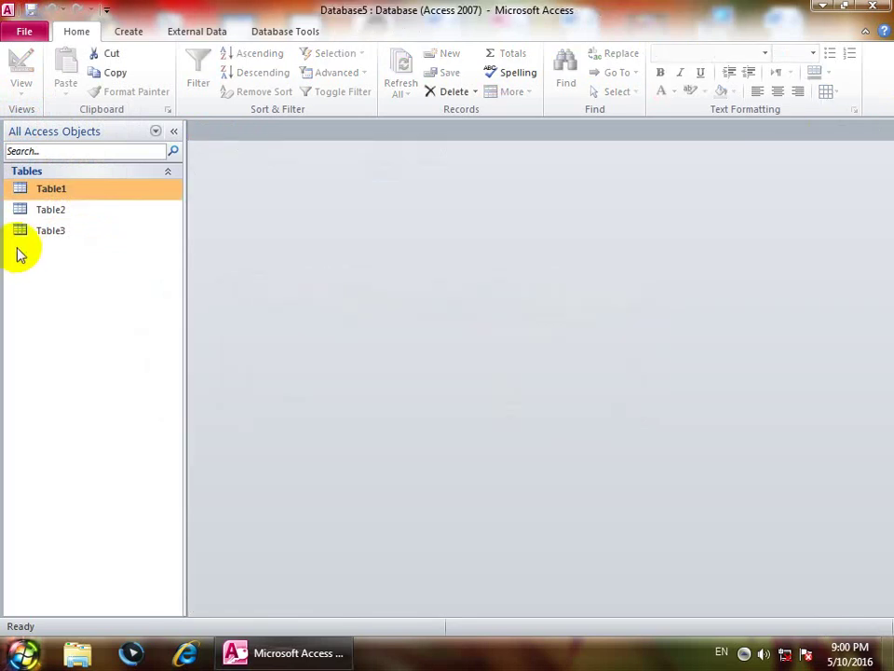
Step: Reopen Table3 and try teacher, then driver, as the job; both are rejected
double_click(47, 230)
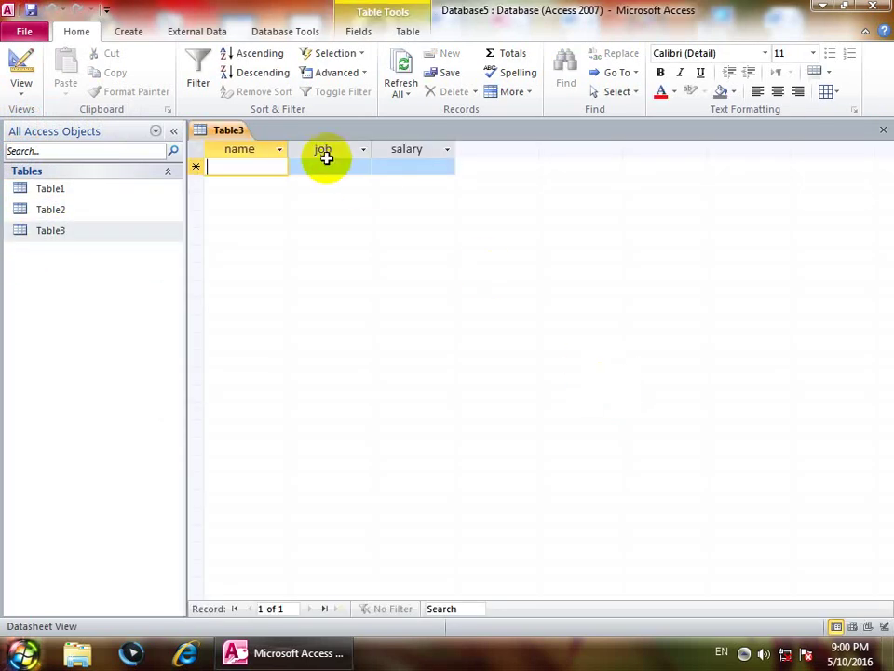
click(340, 166)
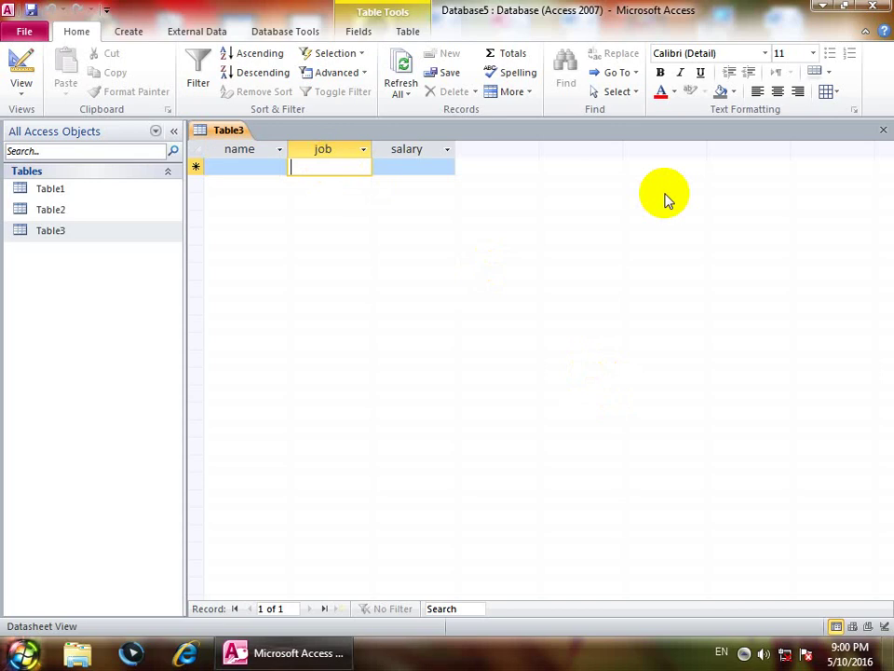
text(teacher)
key(Return)
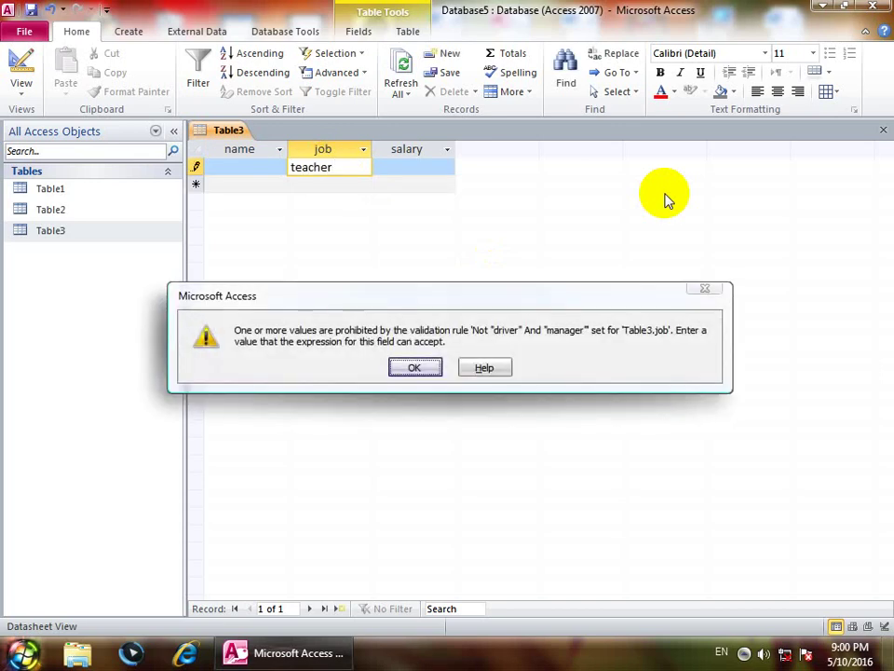
key(Return)
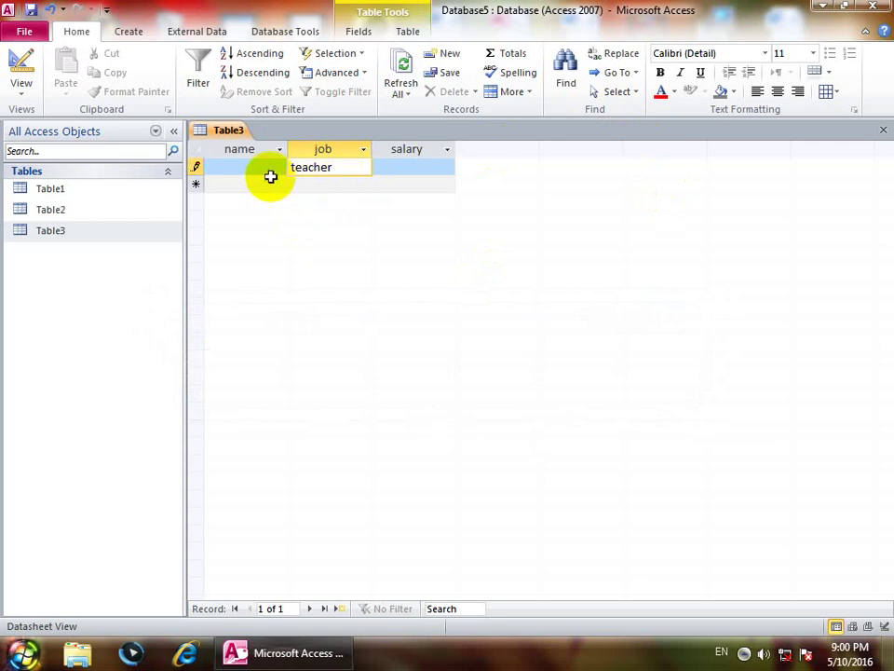
drag(336, 169, 139, 176)
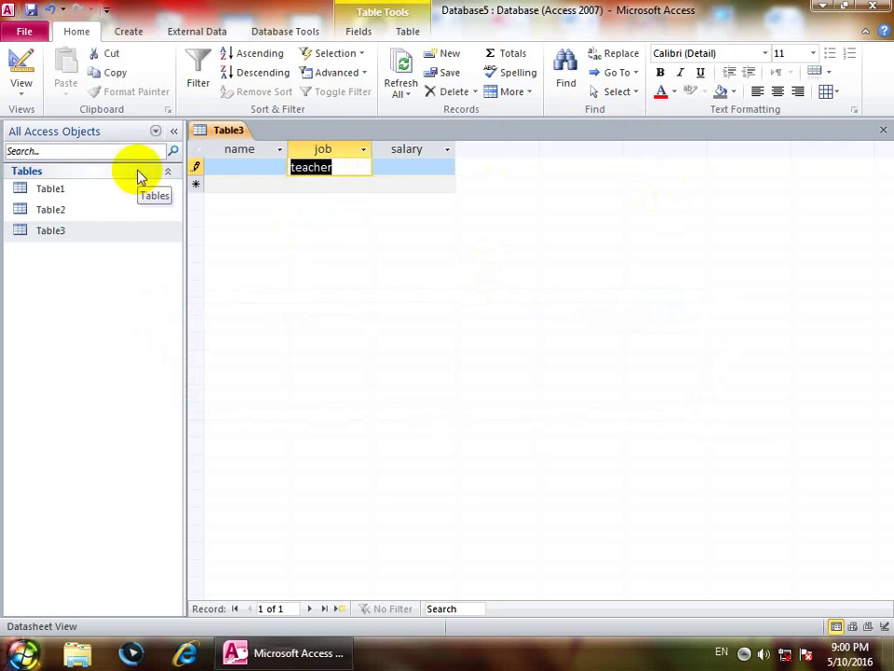
text(df)
key(BackSpace)
key(BackSpace)
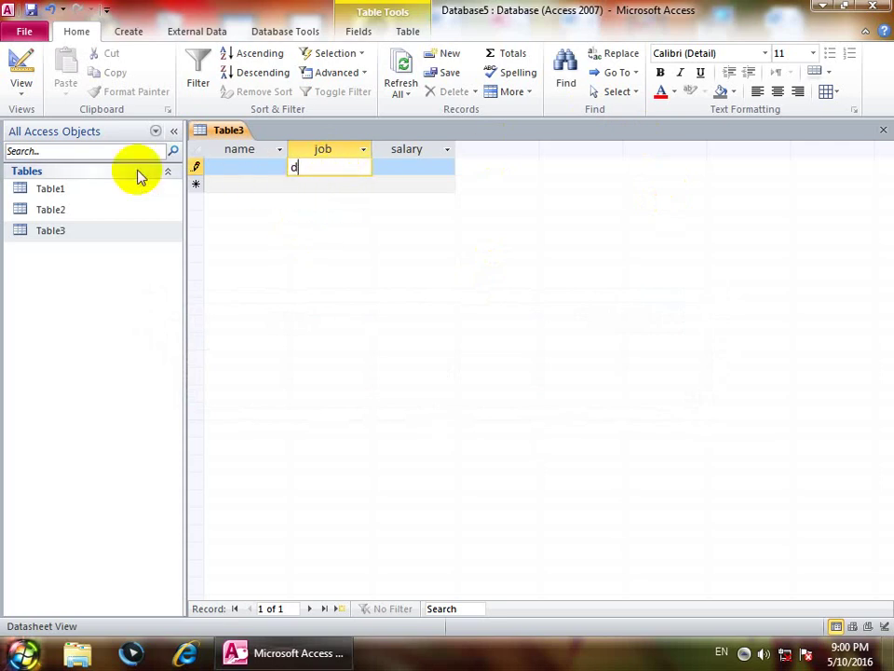
text(river)
key(Return)
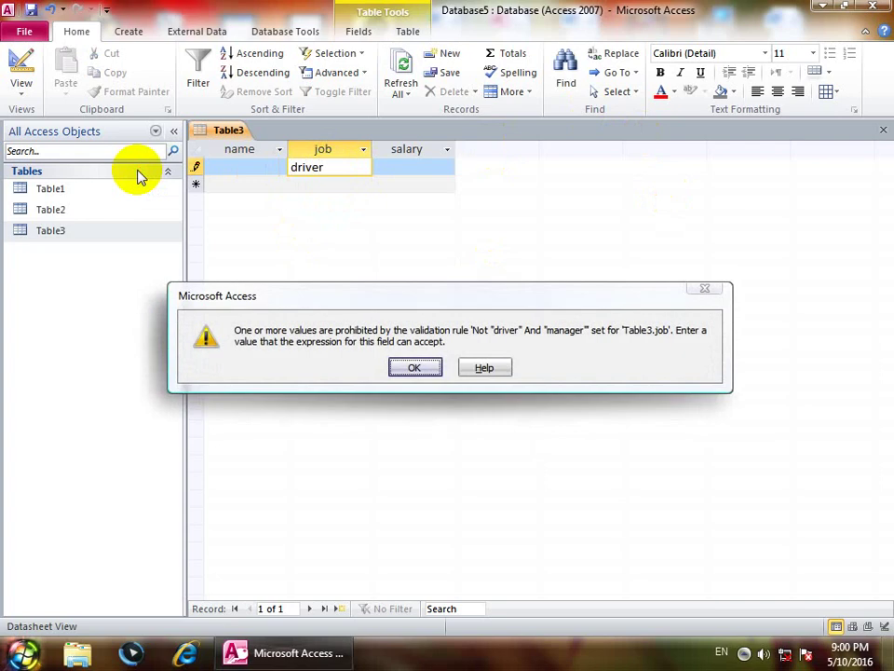
key(Return)
Step: Replace the job with manager, then close Table3
key(BackSpace)
key(BackSpace)
key(BackSpace)
key(BackSpace)
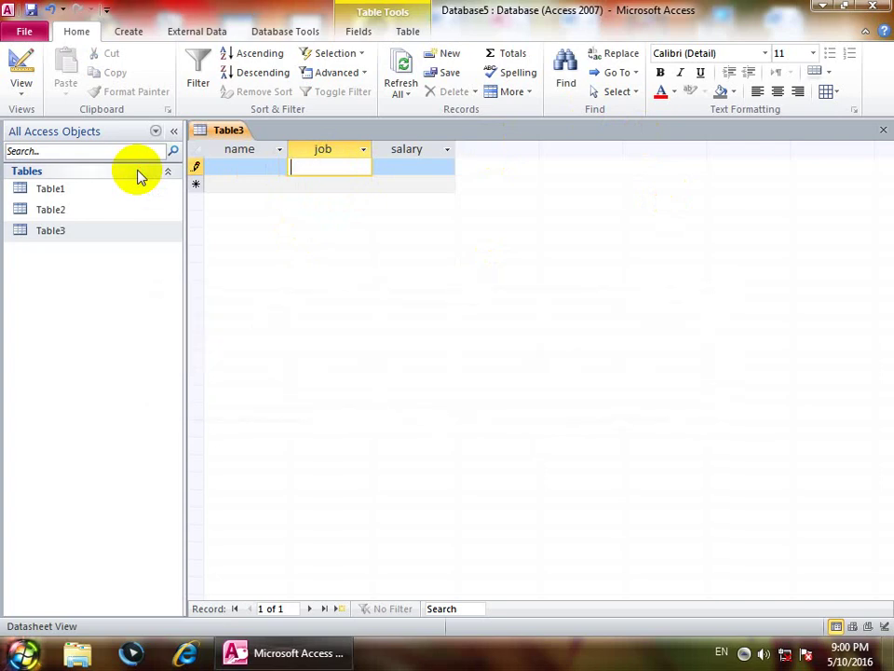
text(manager)
key(Return)
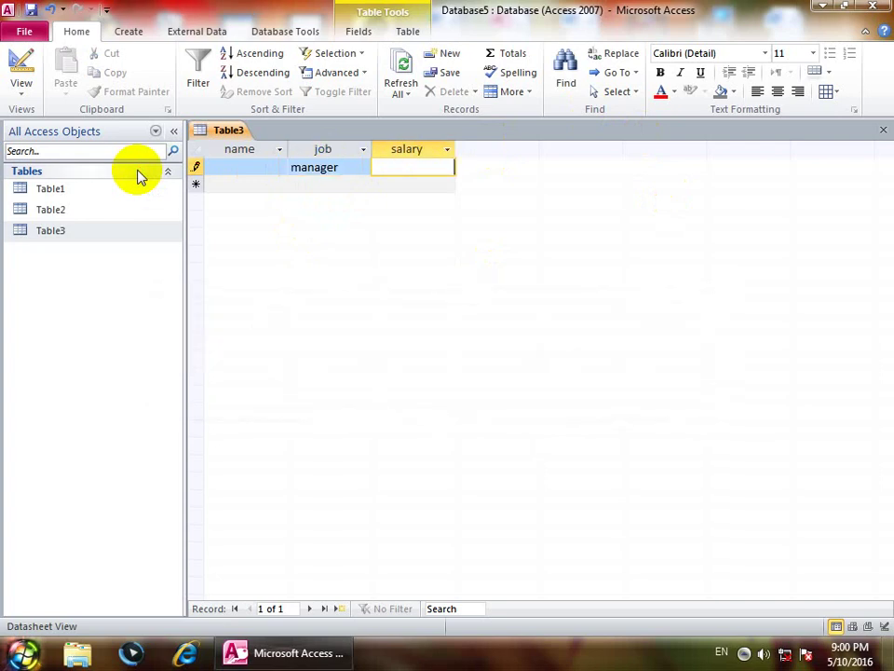
key(shift+Tab)
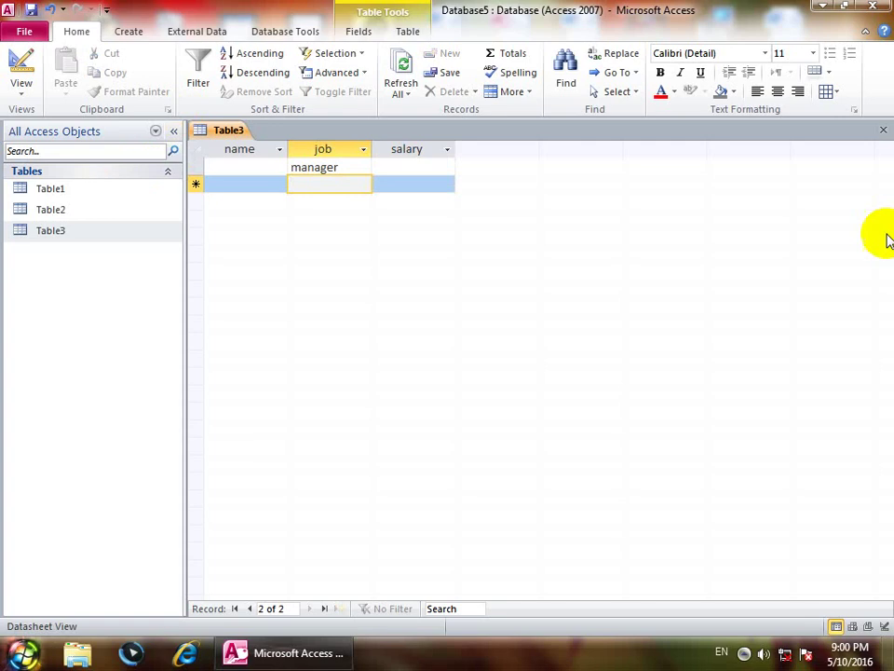
click(883, 129)
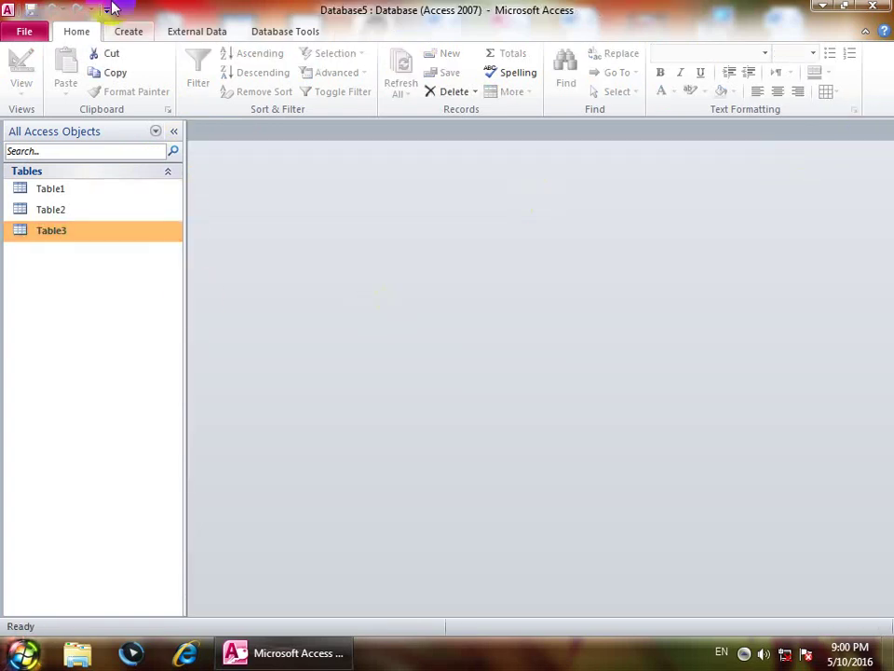
Step: Start a new table design with name and program as Text and fees as Number
click(128, 31)
click(120, 87)
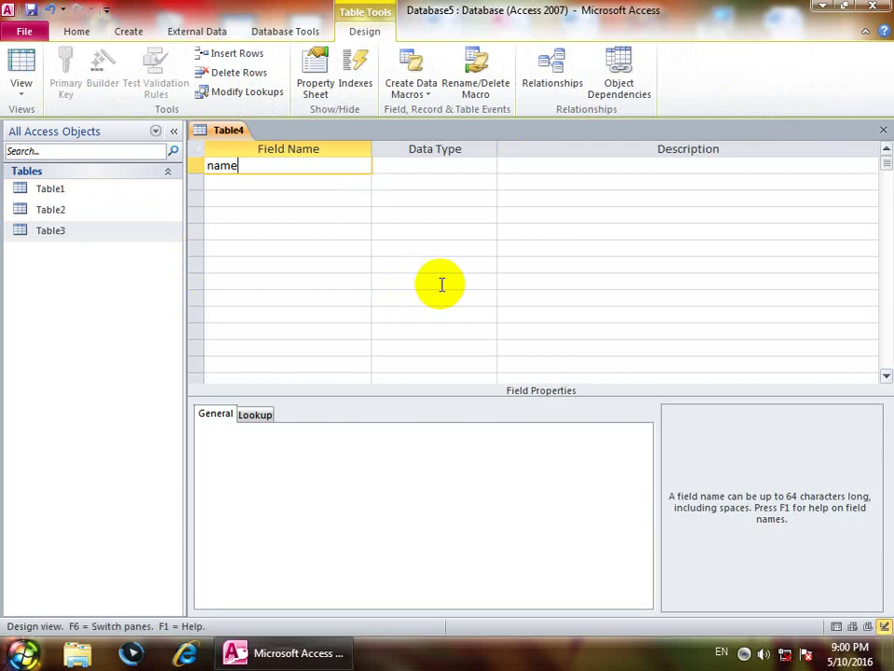
key(Return)
key(Return)
key(Down)
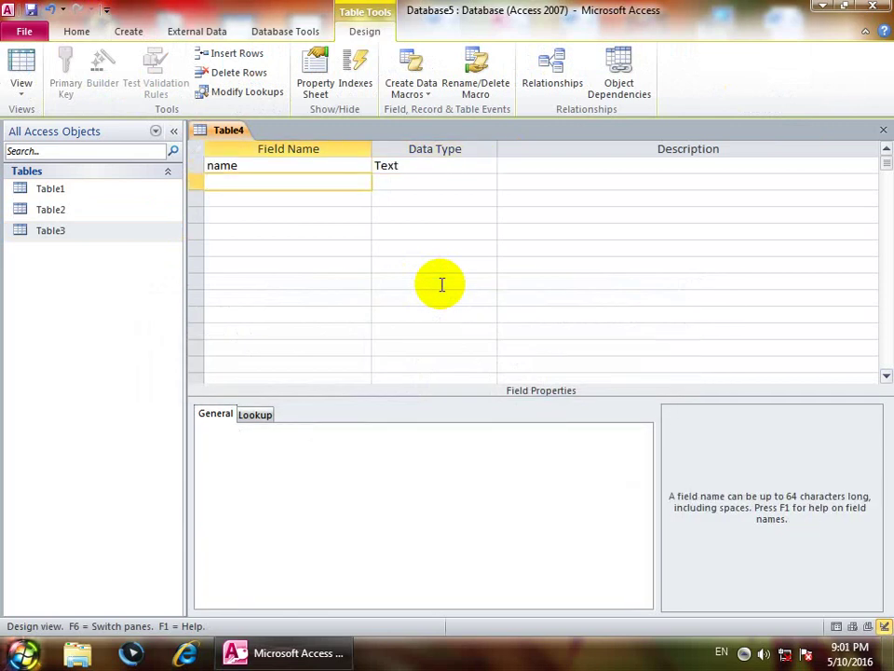
key(Return)
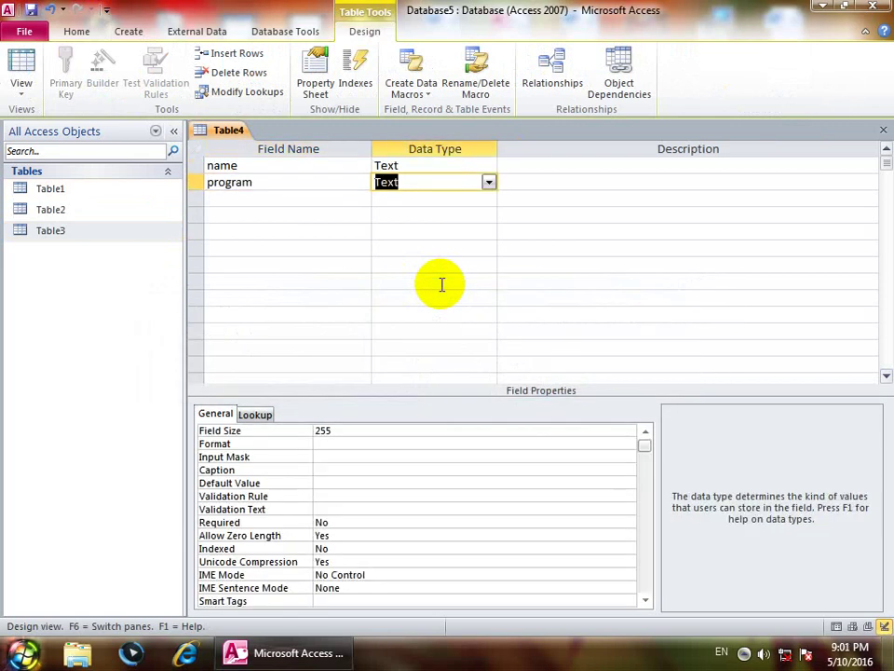
key(Return)
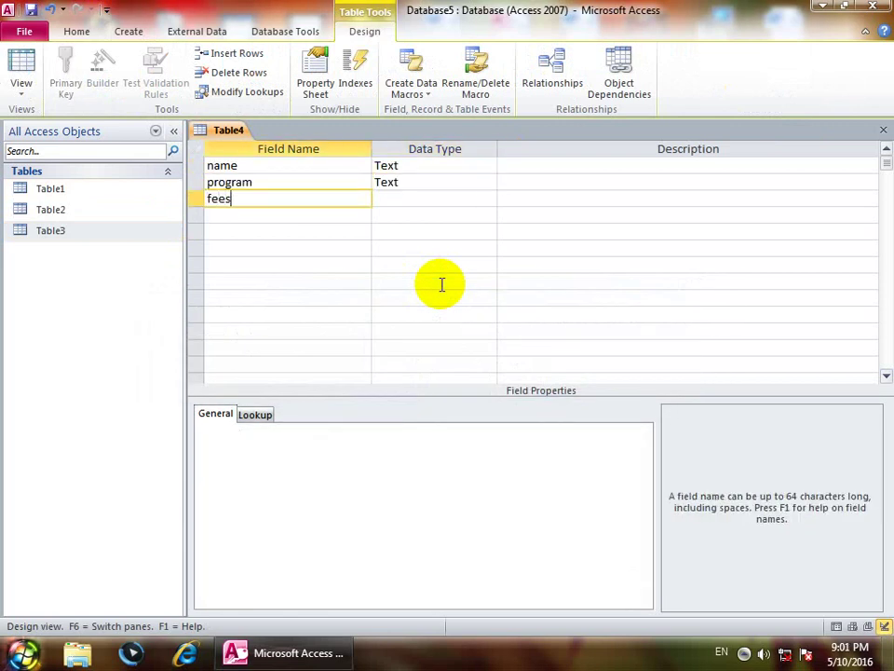
key(Return)
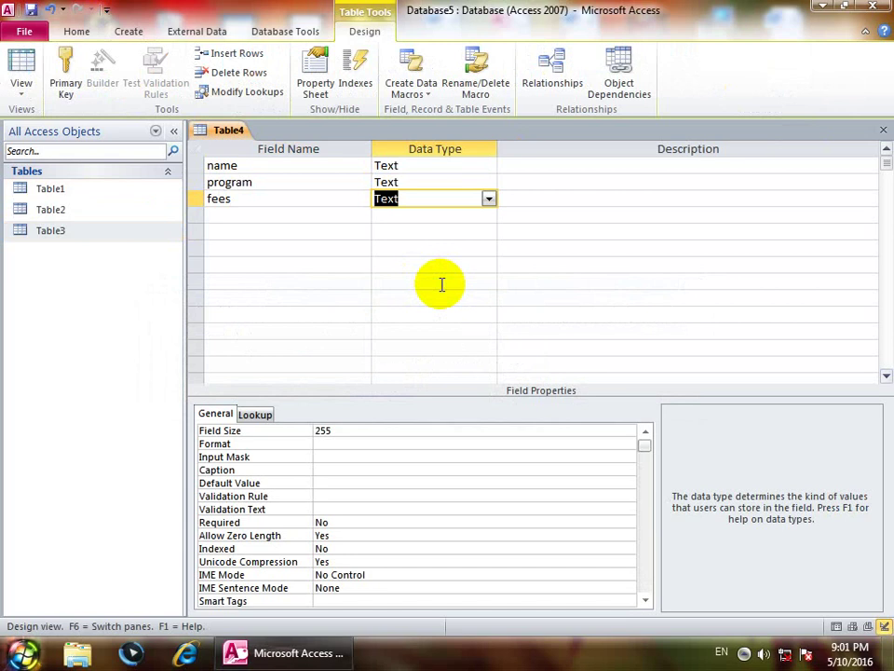
key(Up)
key(Down)
text(n)
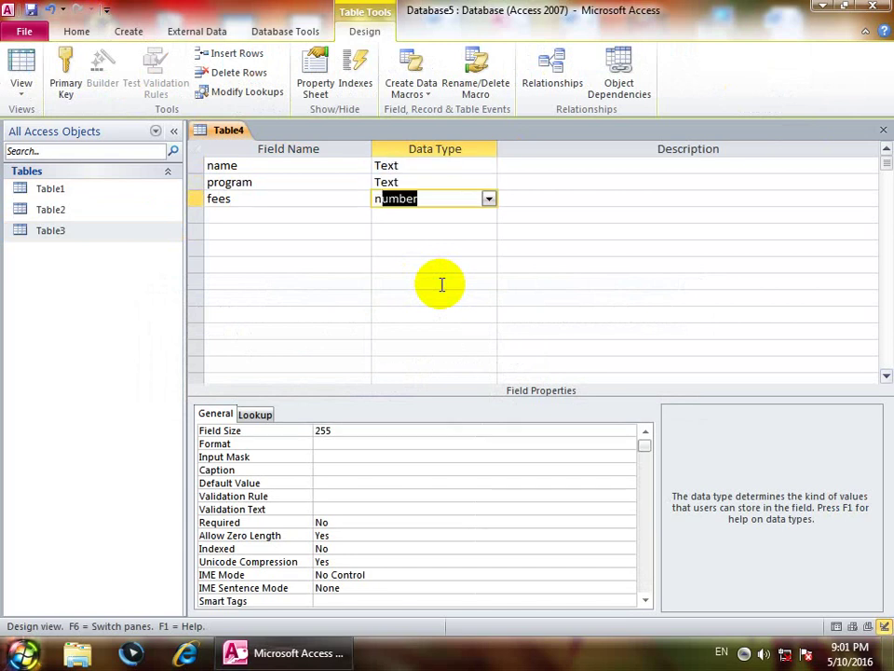
key(Up)
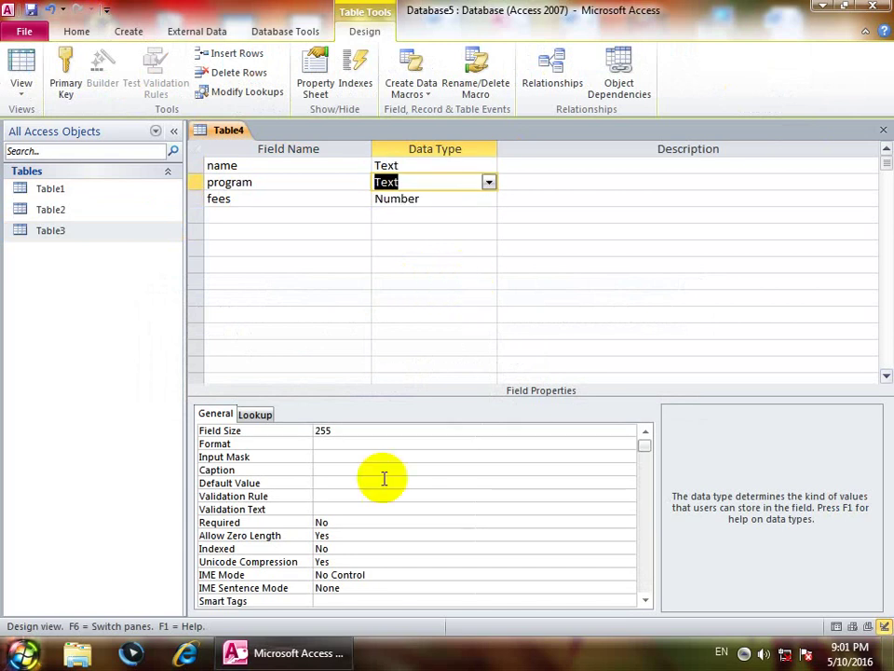
Step: Give program validation rule In("word","excel","access") with validation text 'try again'
click(330, 495)
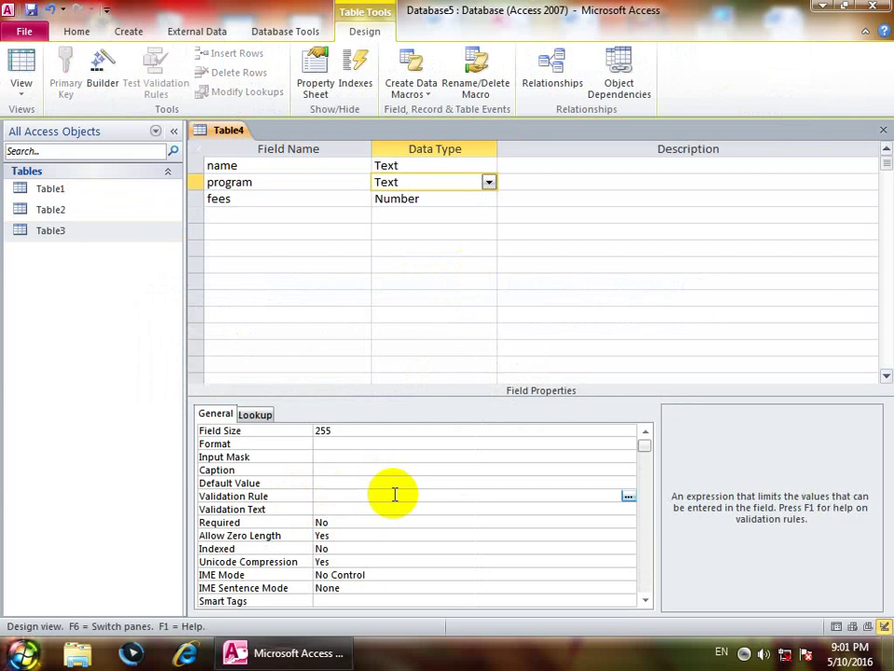
text(in (word,excel,access)
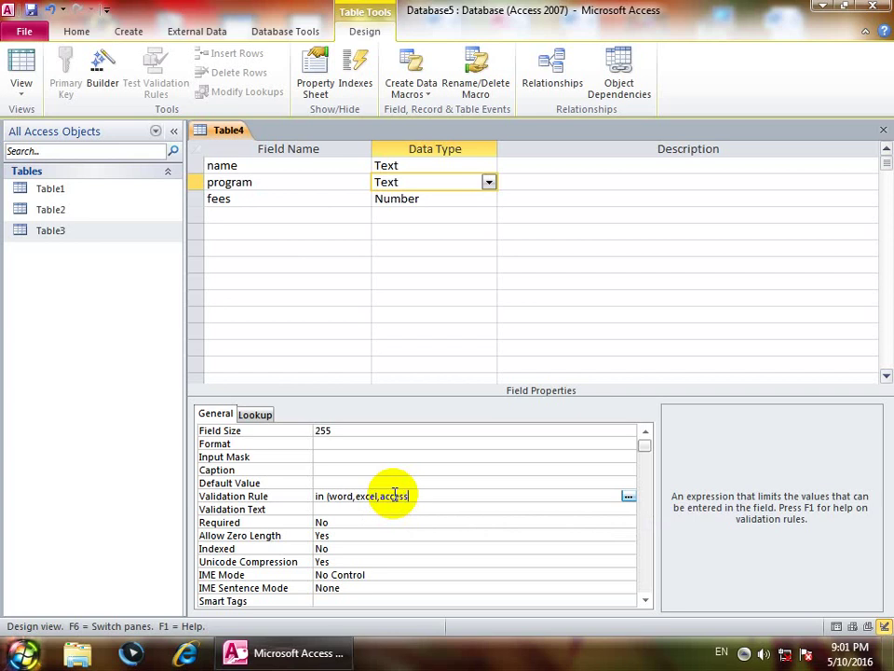
click(365, 507)
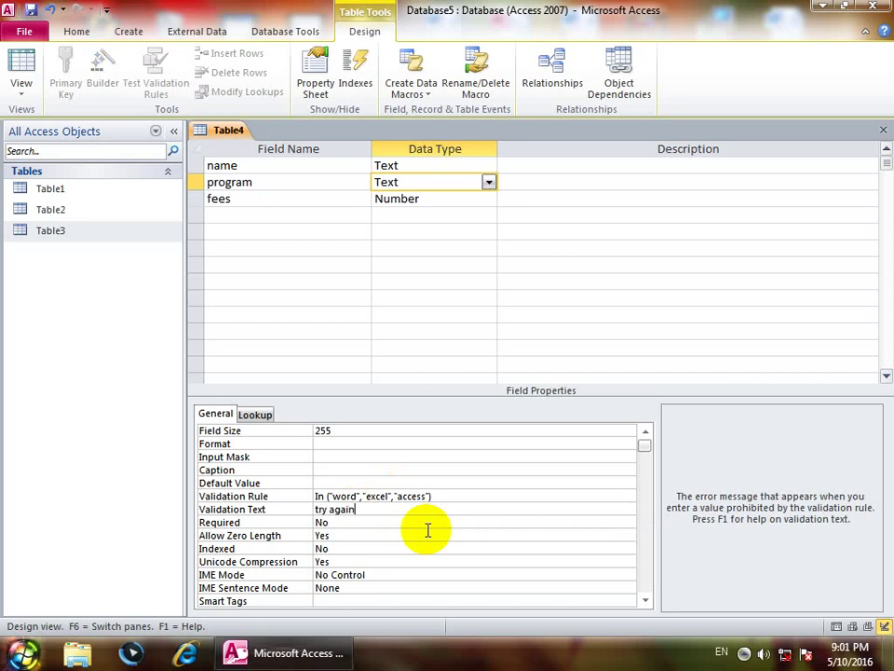
text(try again)
click(19, 60)
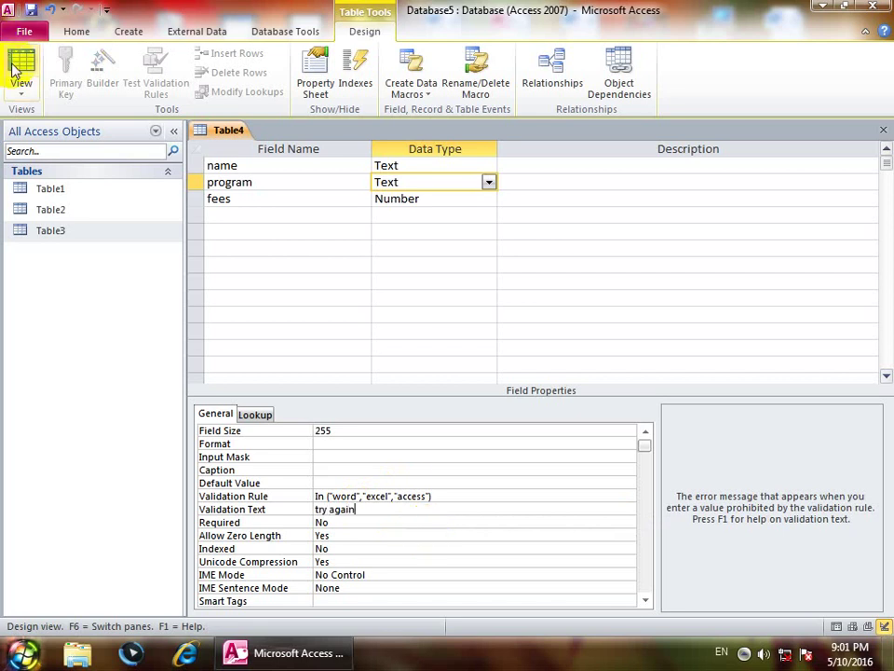
Step: Save the table as Table4 without a primary key and reopen its datasheet
click(418, 382)
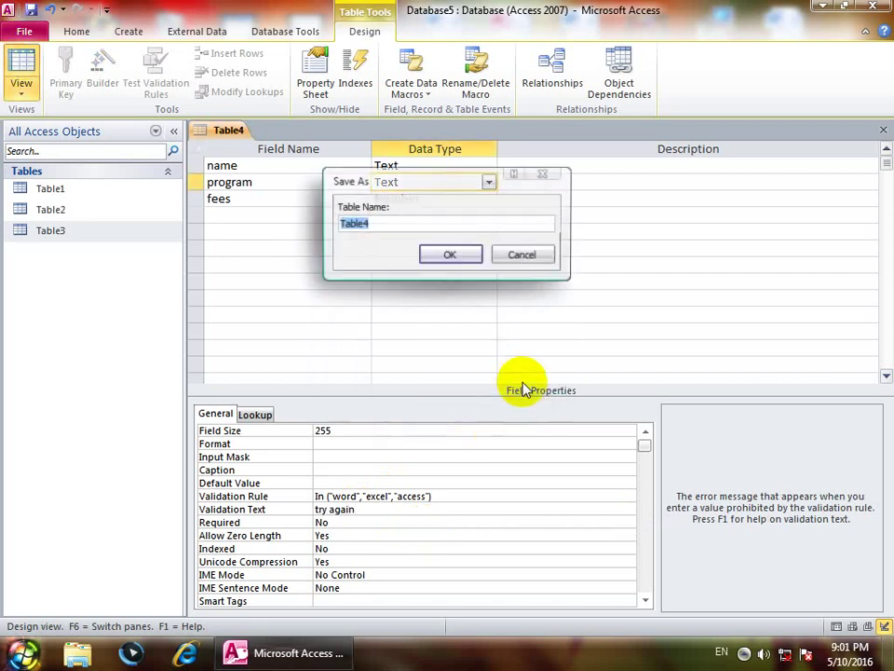
click(455, 260)
click(456, 382)
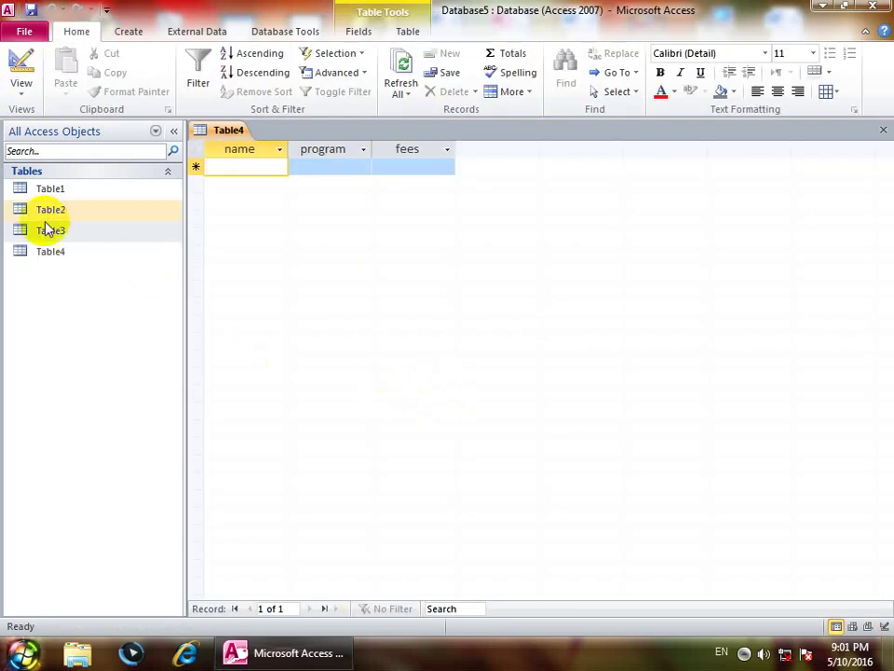
click(883, 131)
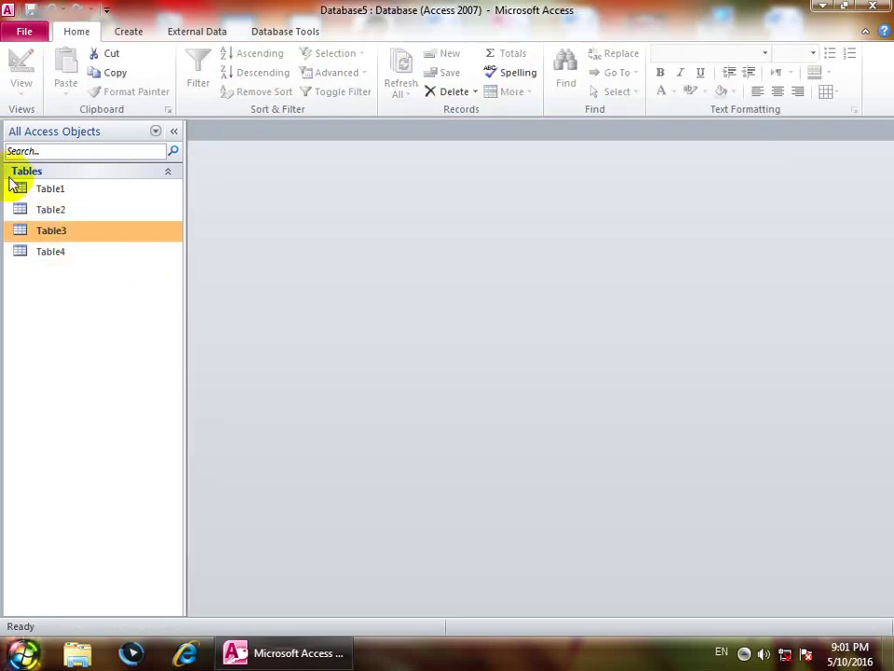
double_click(58, 253)
Step: Enter word, excel and access as the program values of three records
click(333, 166)
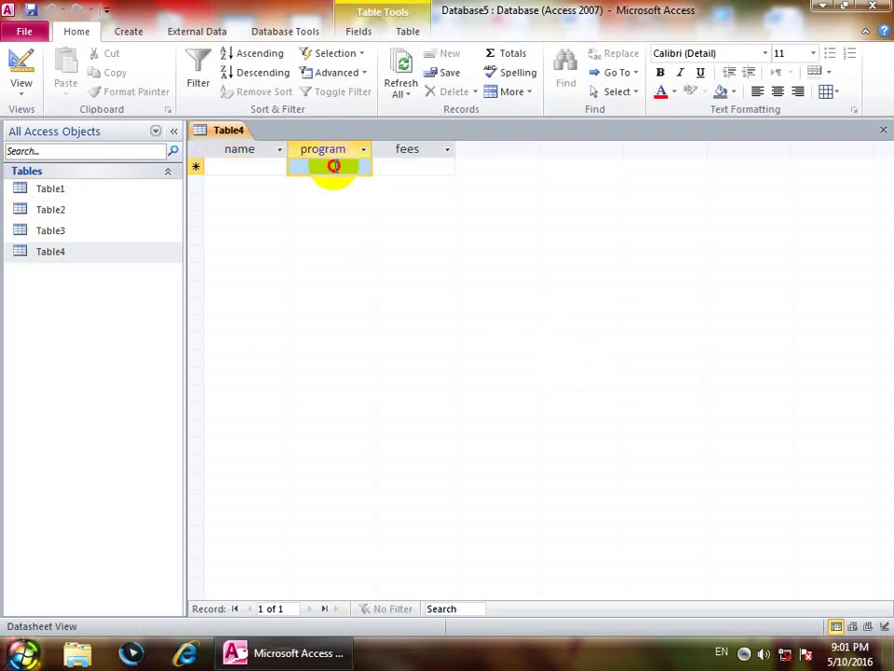
text(word)
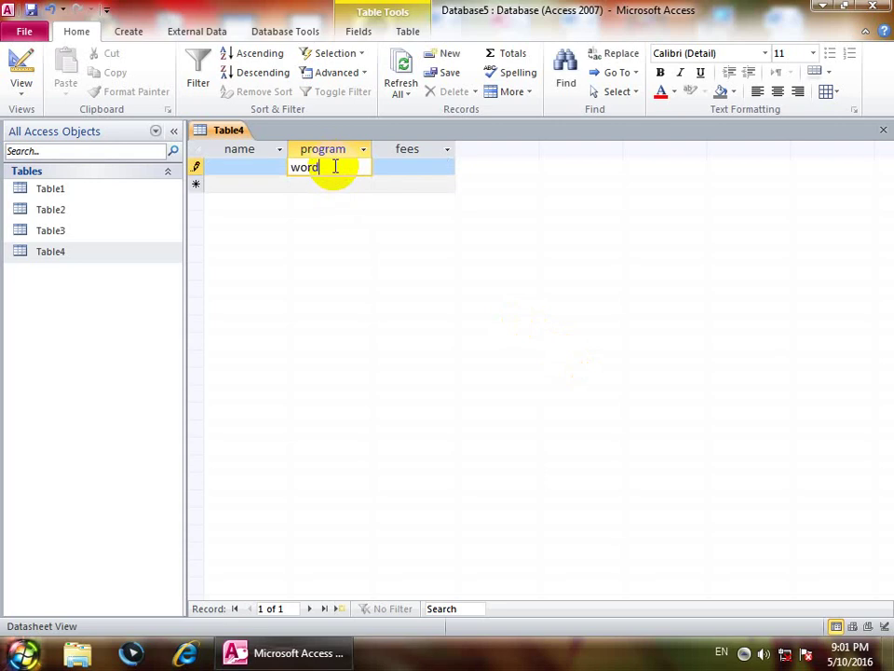
key(Tab)
key(shift+Tab)
key(Down)
text(ex)
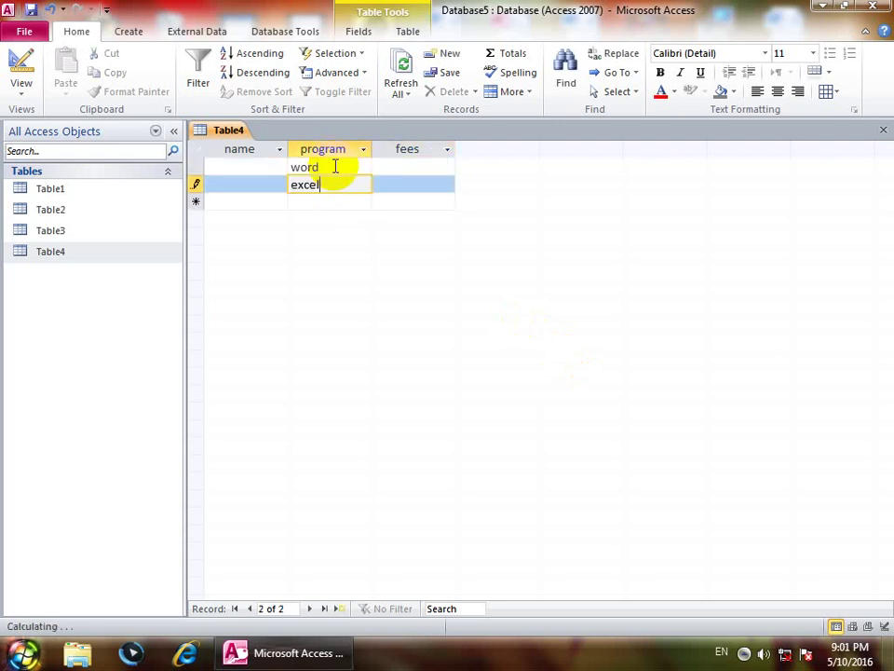
key(Tab)
key(shift+Tab)
key(Down)
text(access)
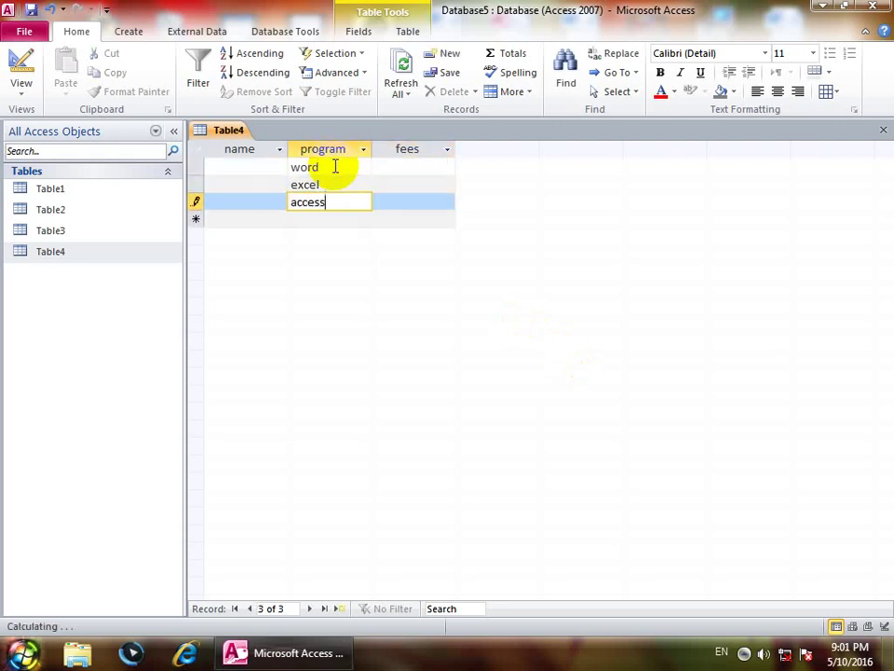
key(Down)
Step: Try windows as a fourth program, which is rejected with 'try again'
text(wi)
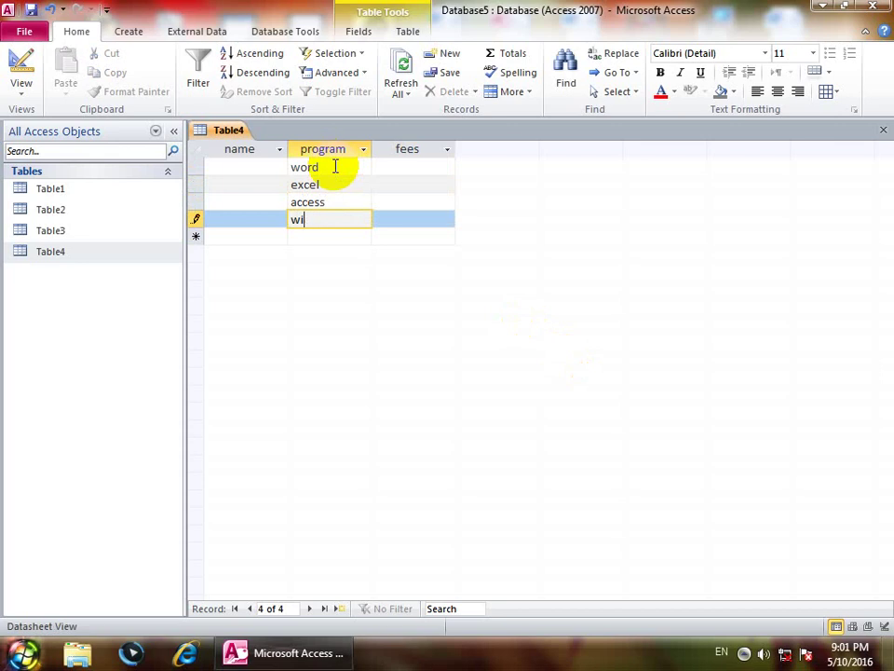
text(ons)
key(Tab)
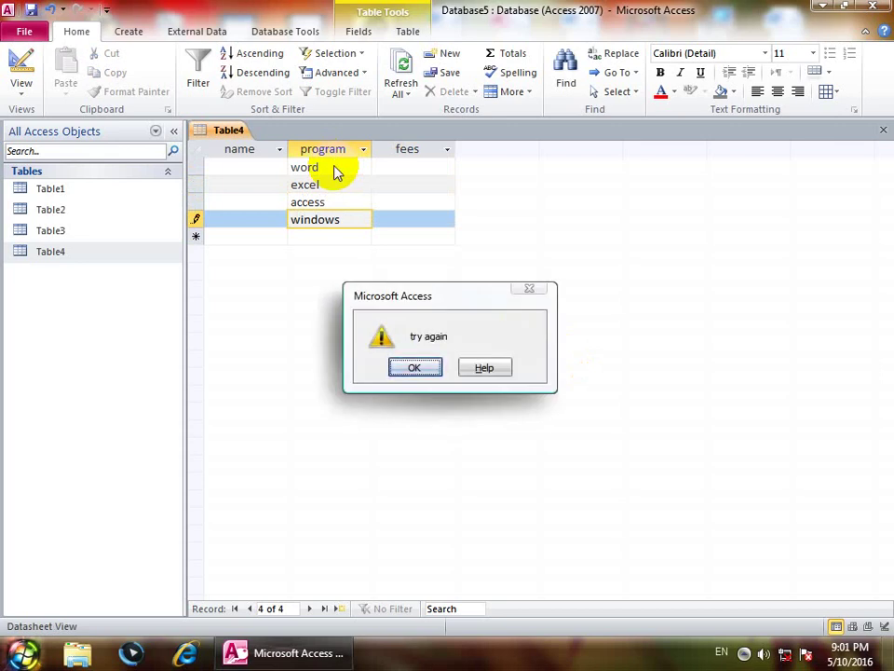
key(Return)
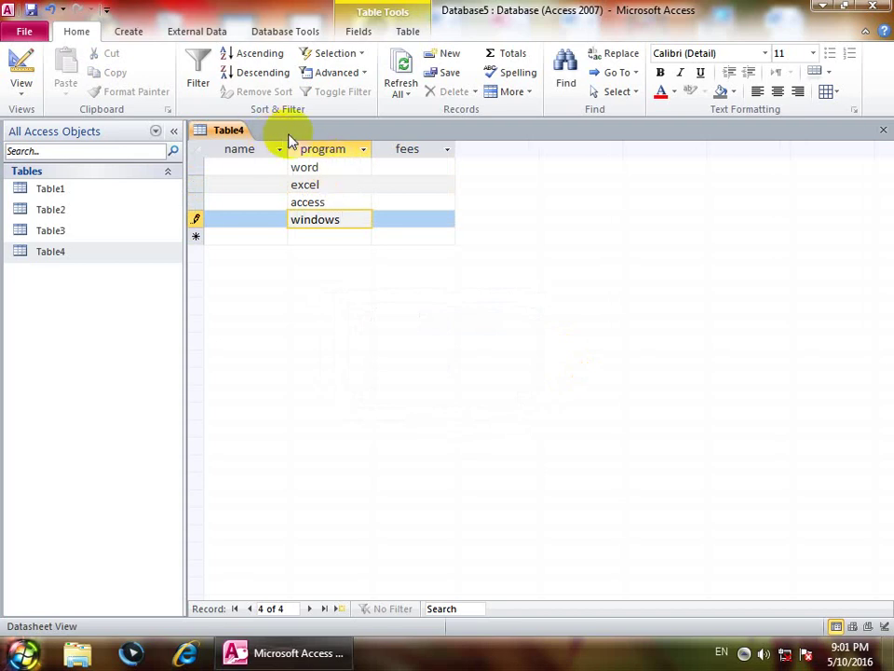
click(19, 86)
click(54, 236)
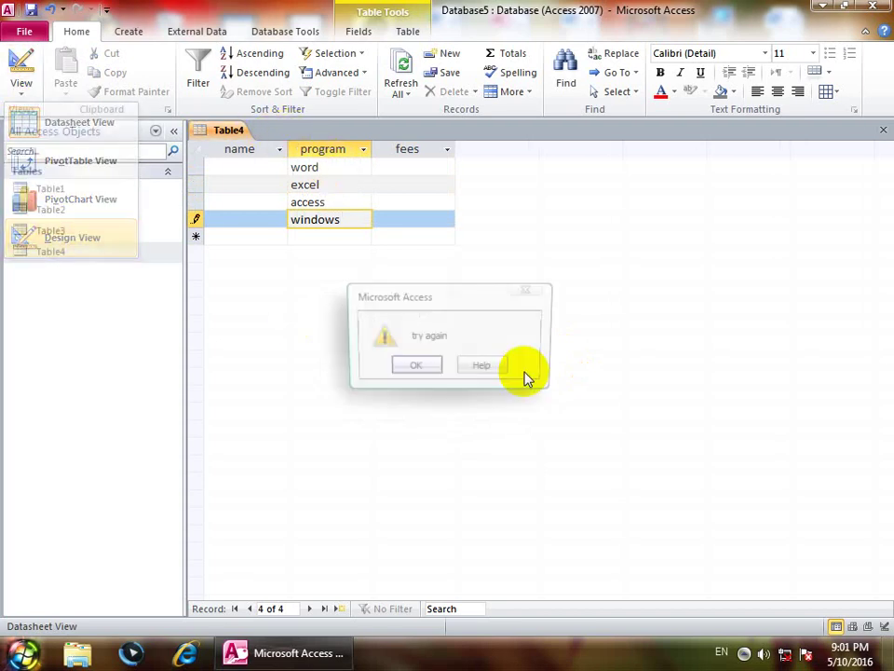
click(409, 365)
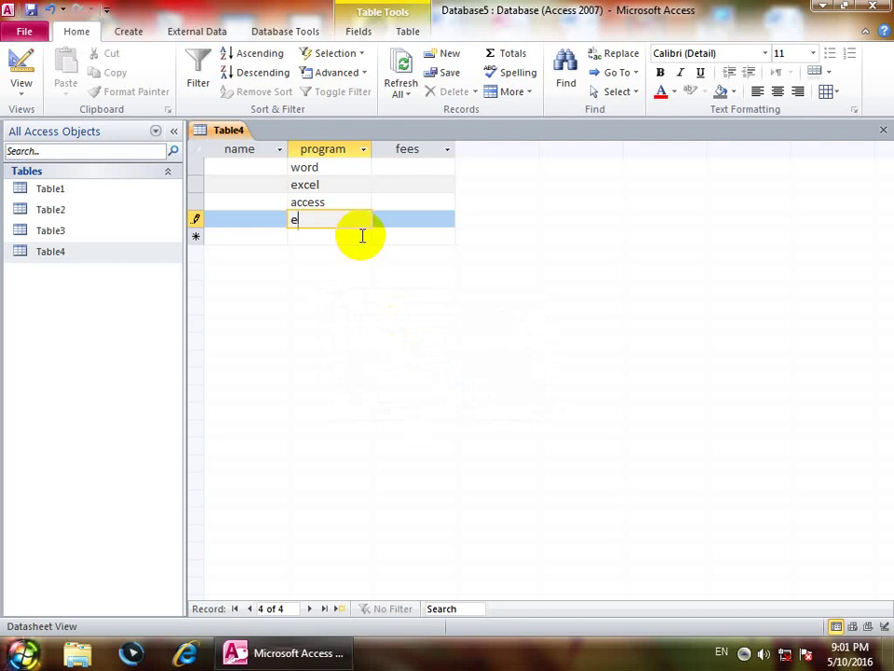
key(Tab)
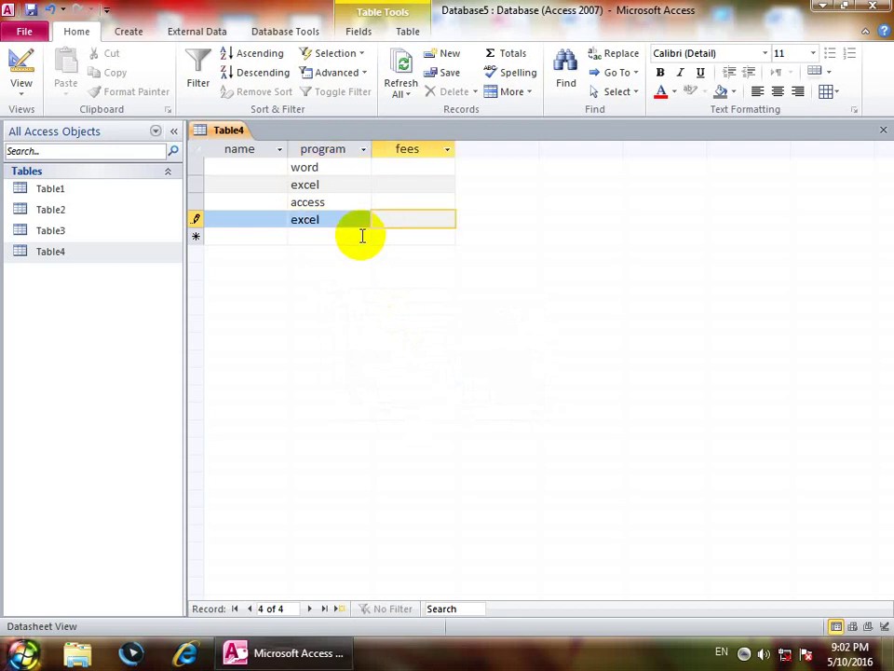
Step: Replace program's validation rule with Not "driver" And "manager" in design view
click(13, 92)
click(84, 237)
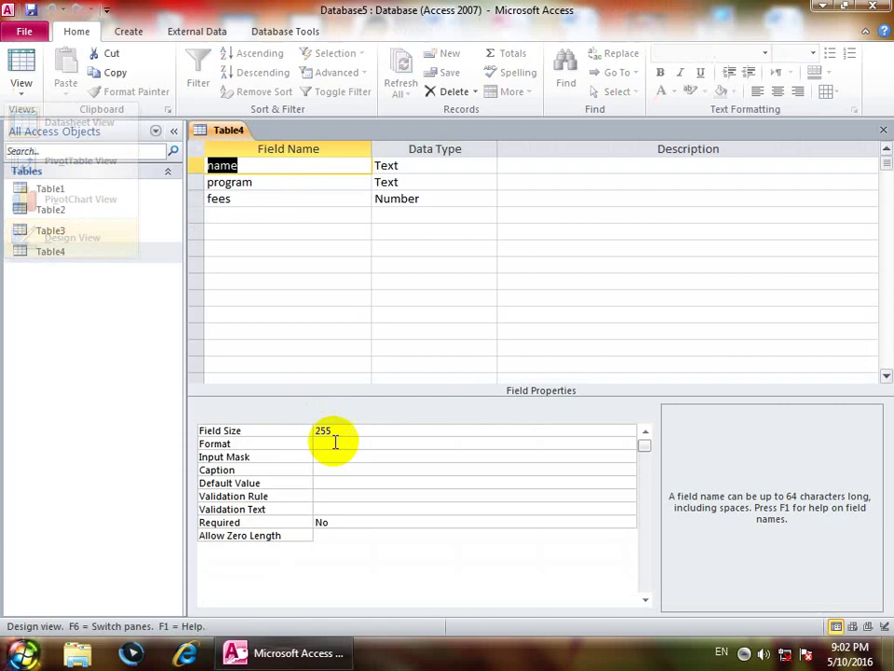
click(418, 181)
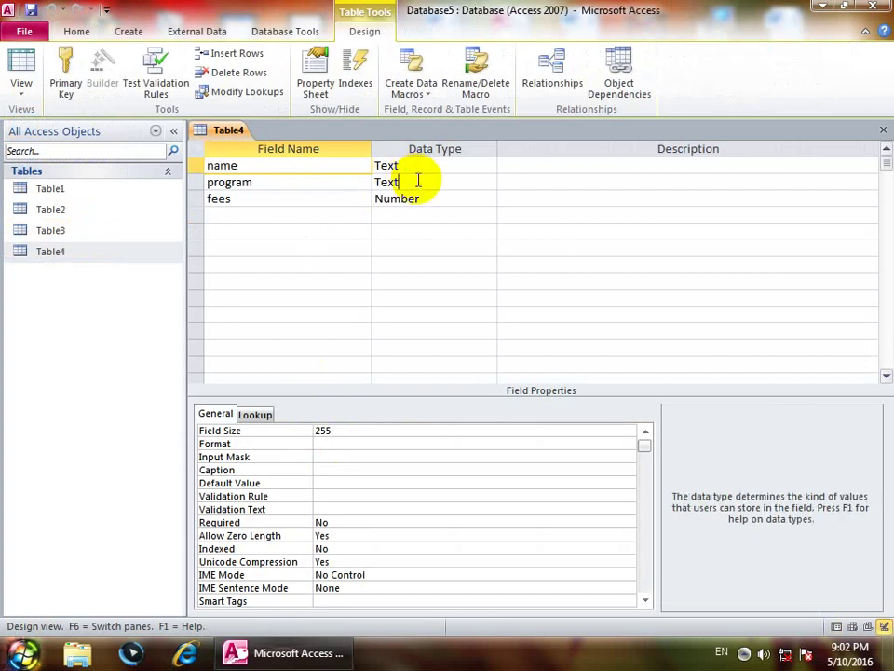
click(248, 492)
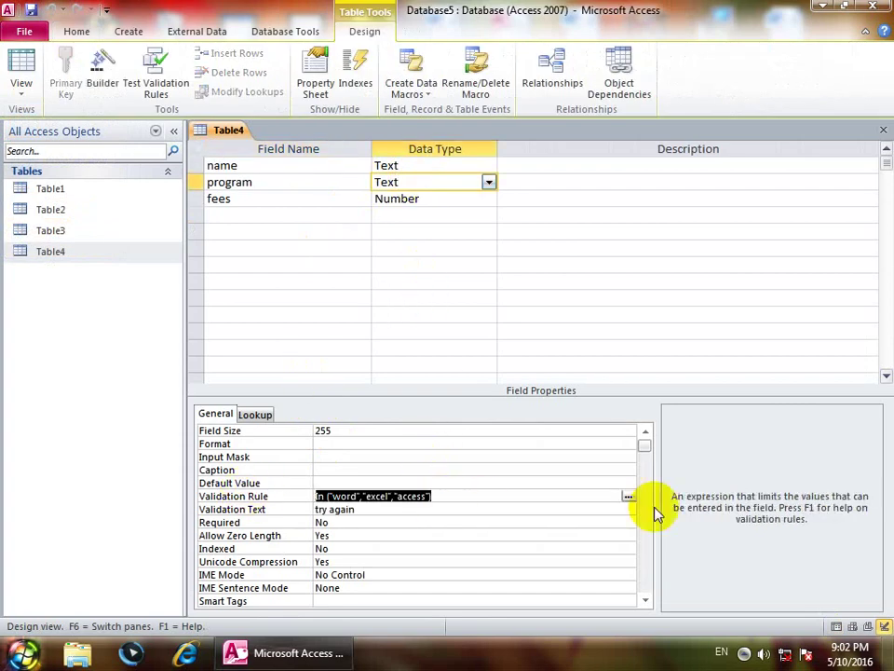
key(Delete)
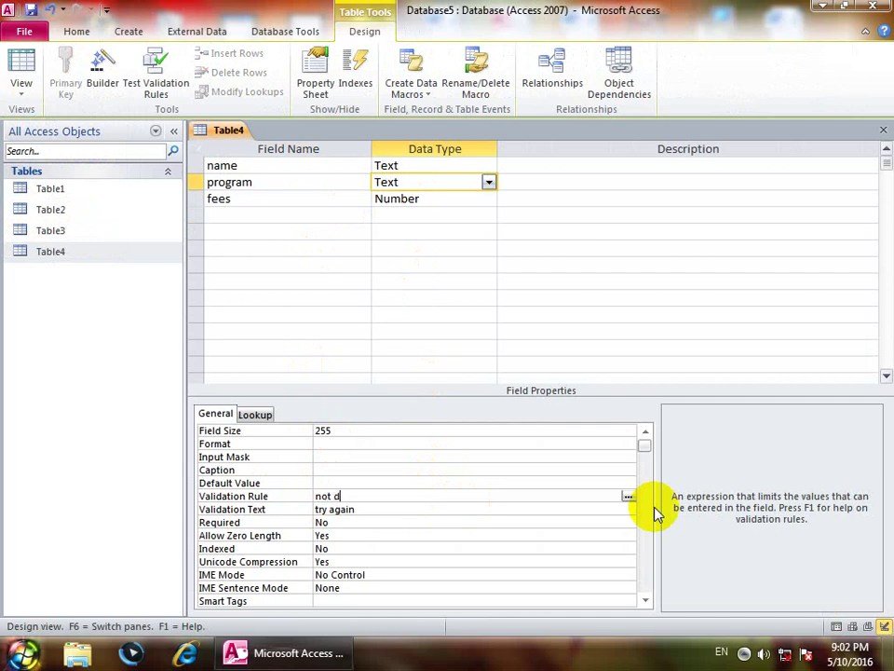
text(not driver and manager)
key(Return)
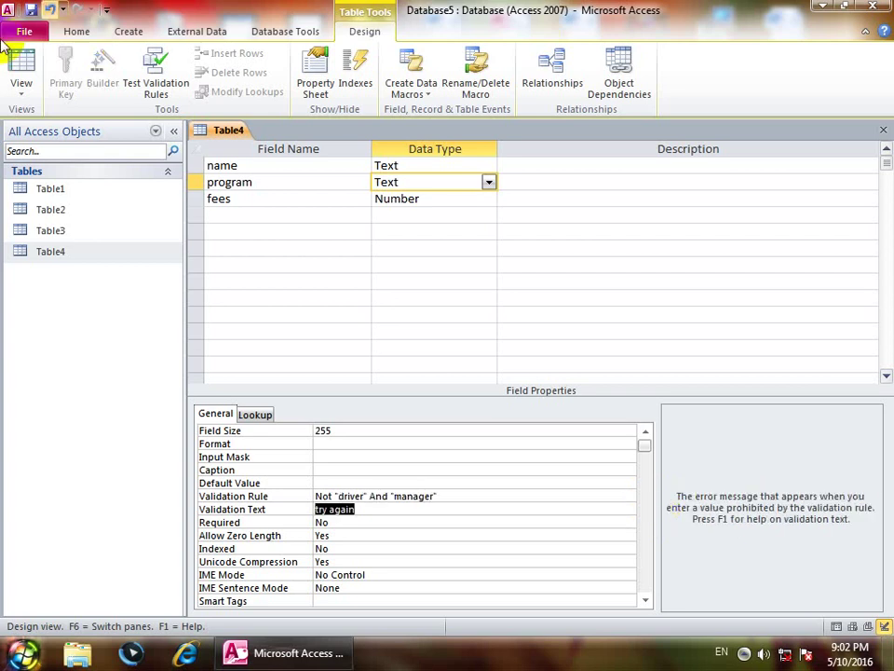
Step: Save Table4's design, accepting the check of existing data against the new rule
click(22, 70)
click(407, 371)
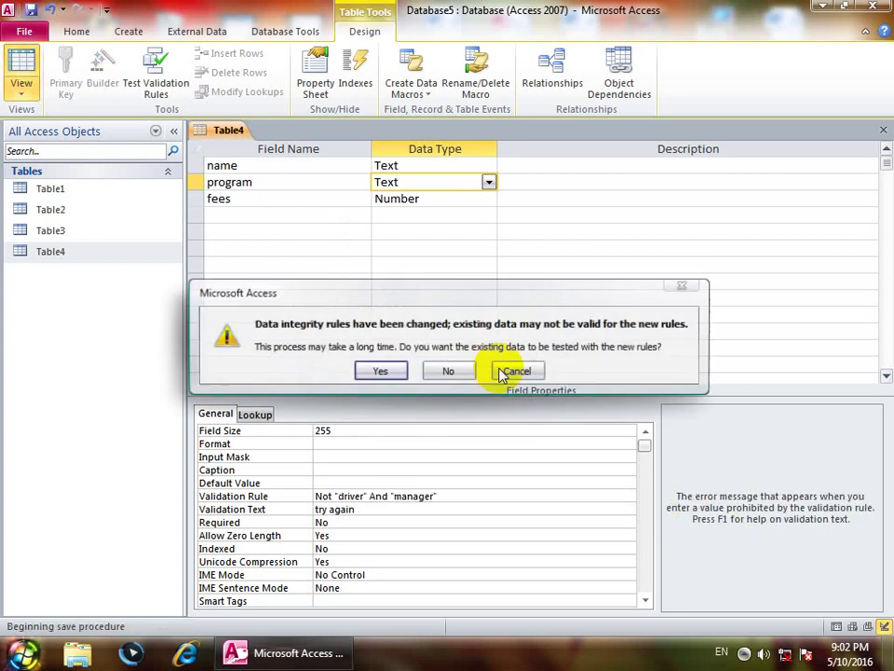
click(377, 371)
click(382, 388)
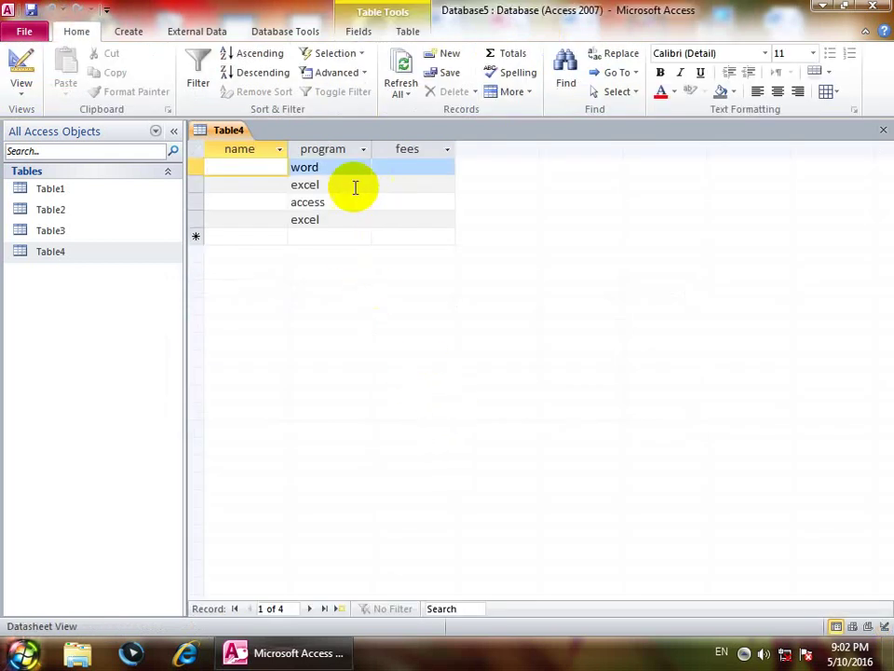
Step: Enter driver as a new program, see it rejected, and replace it with manager
click(365, 237)
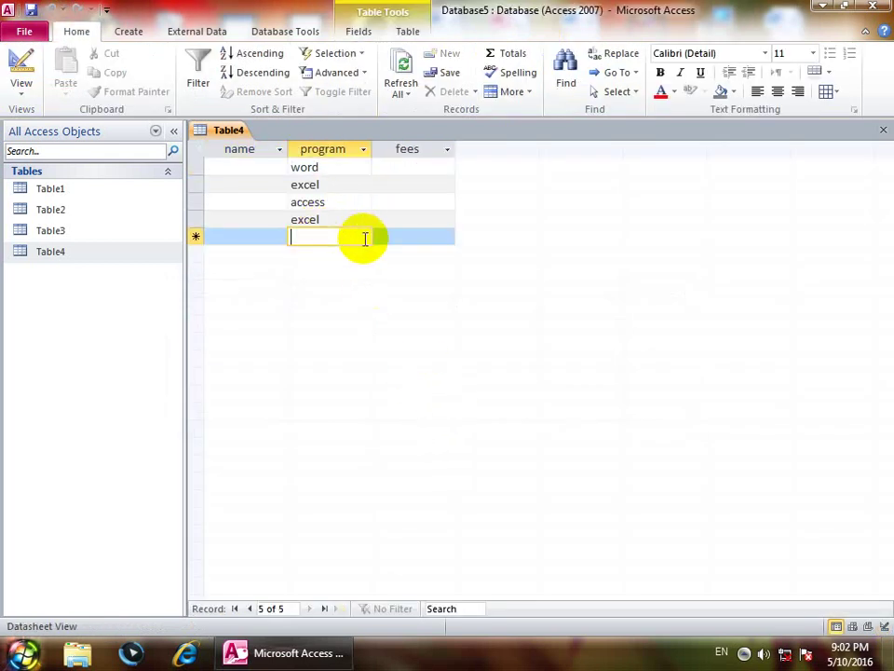
text(driver)
key(Tab)
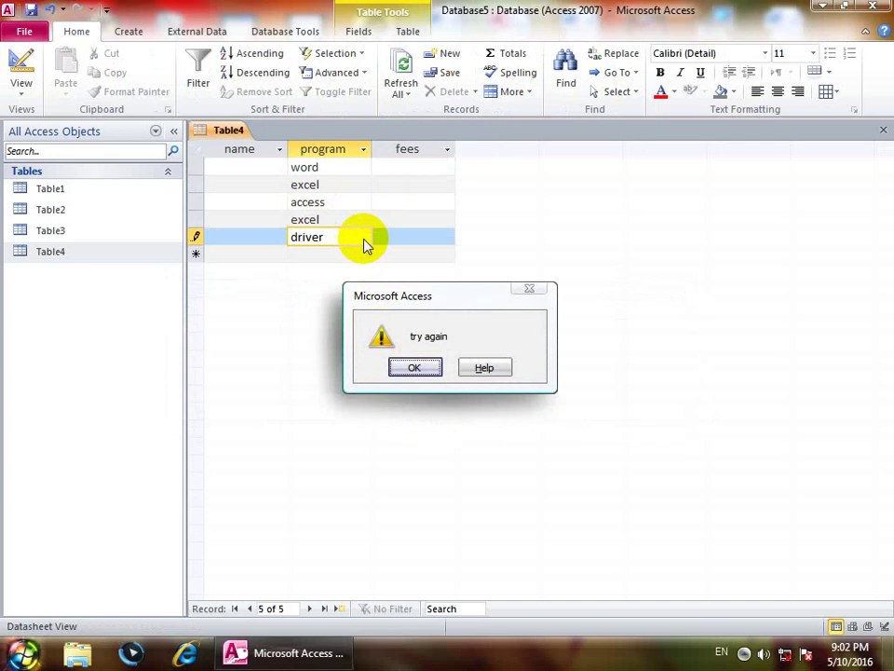
key(Return)
key(BackSpace)
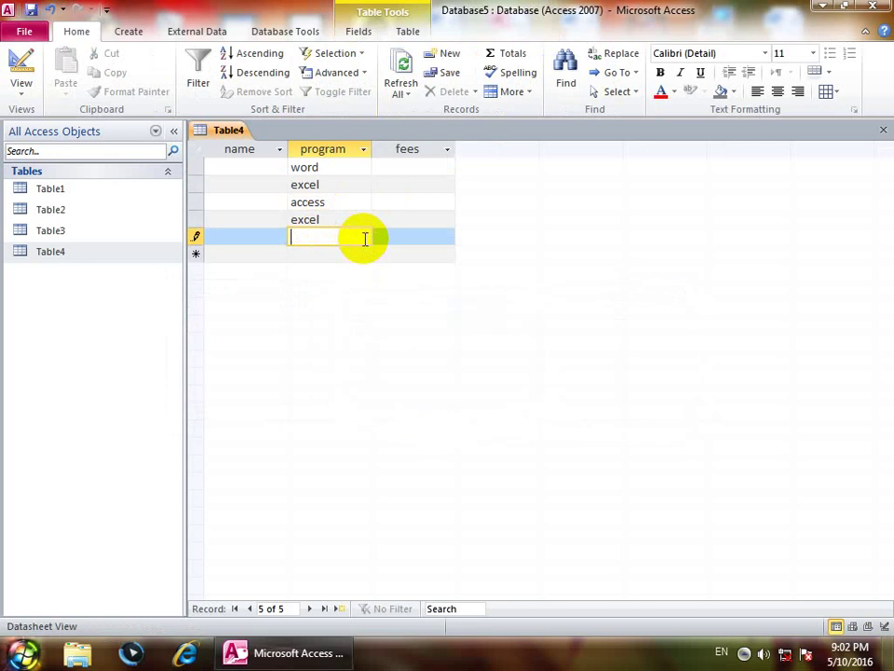
text(manager)
key(Tab)
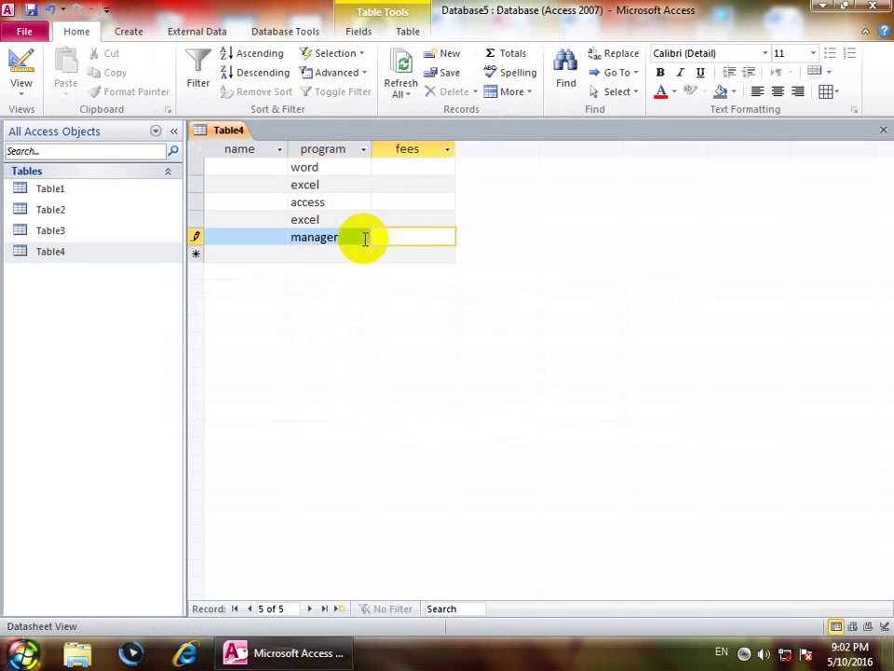
key(shift+Tab)
key(Down)
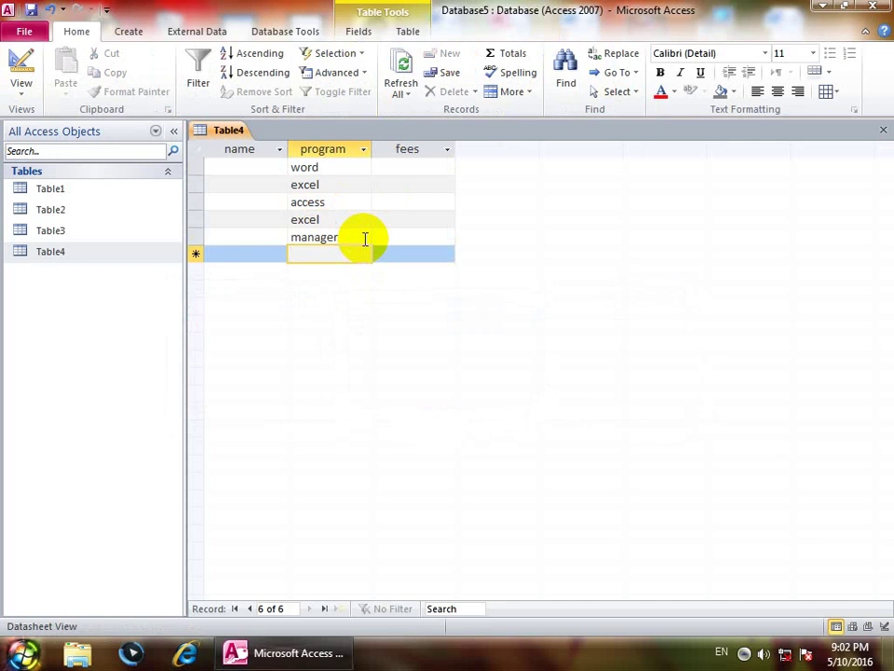
click(14, 64)
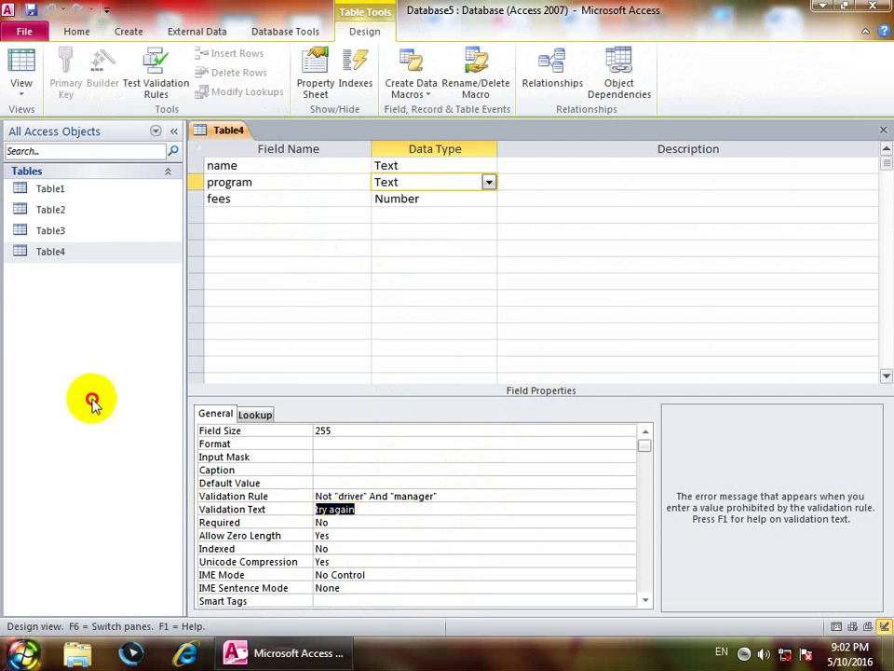
Step: Toggle Table4 to datasheet and back, select program's Required property, close Table4, and start a new table design
click(19, 91)
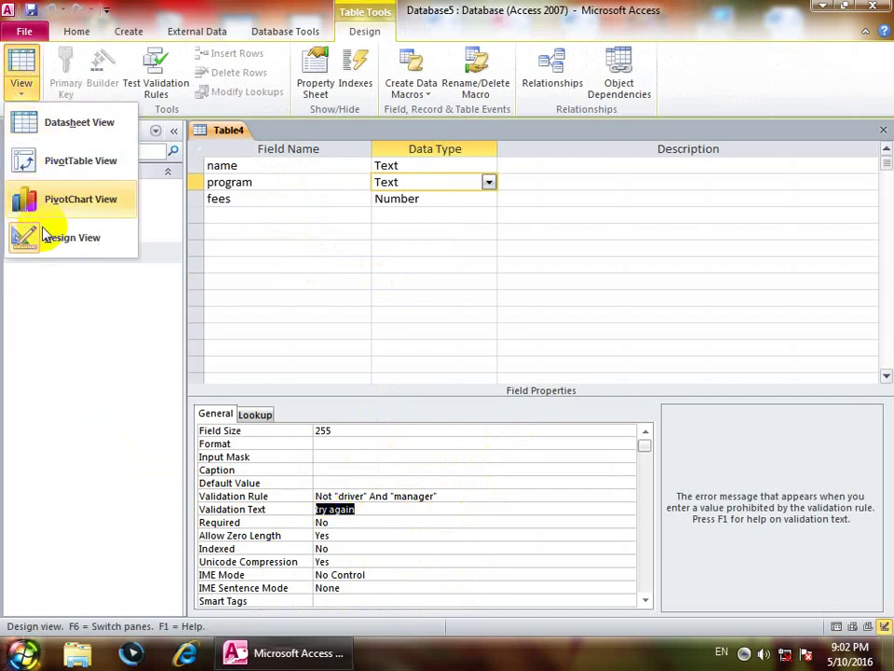
click(47, 122)
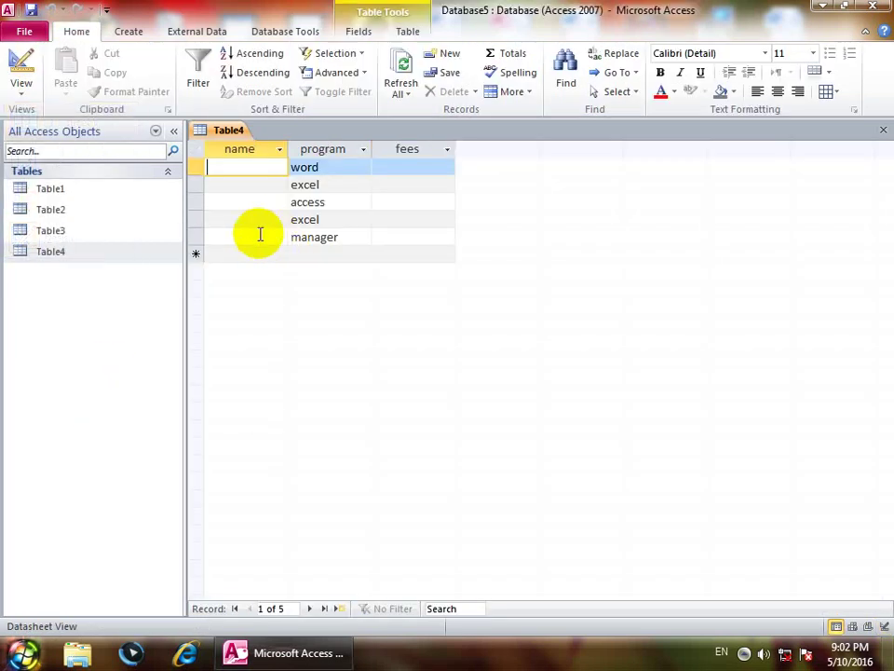
click(313, 255)
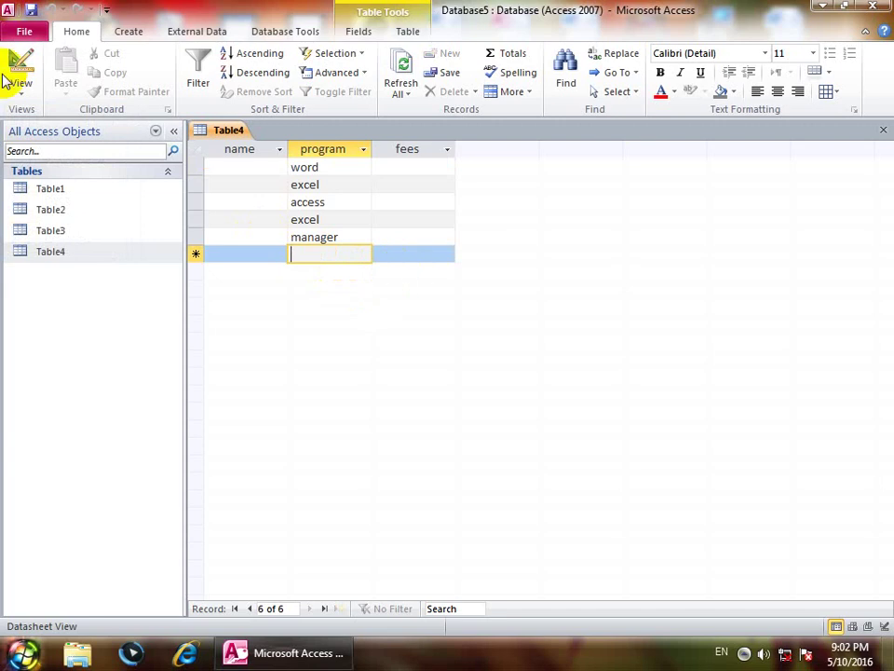
click(25, 91)
click(58, 237)
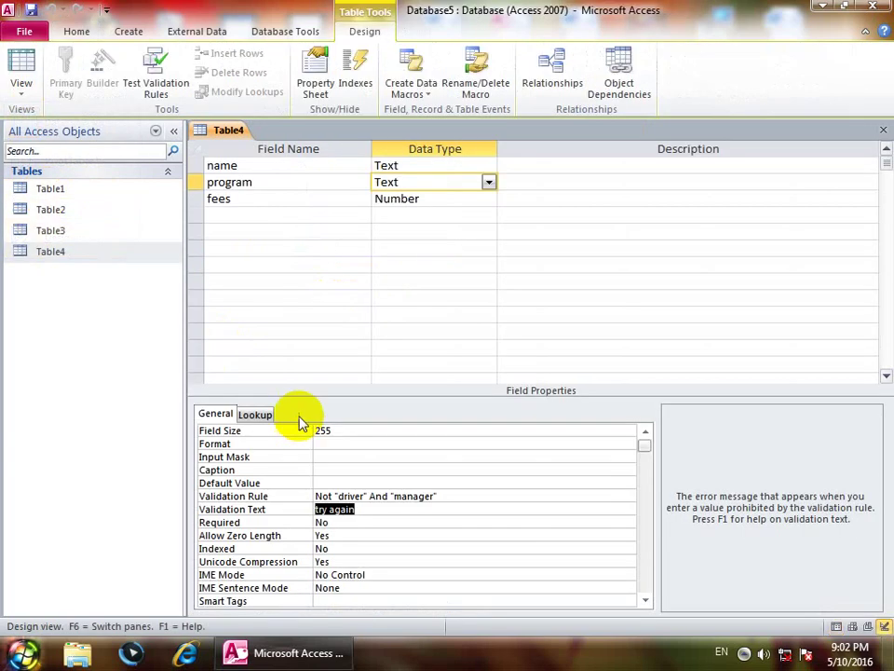
click(250, 522)
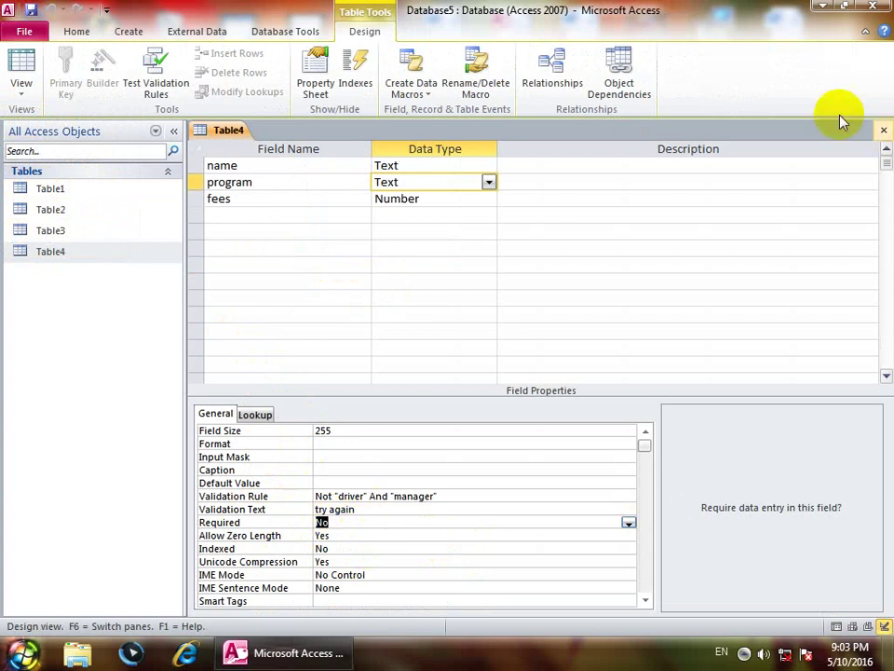
click(883, 129)
click(131, 33)
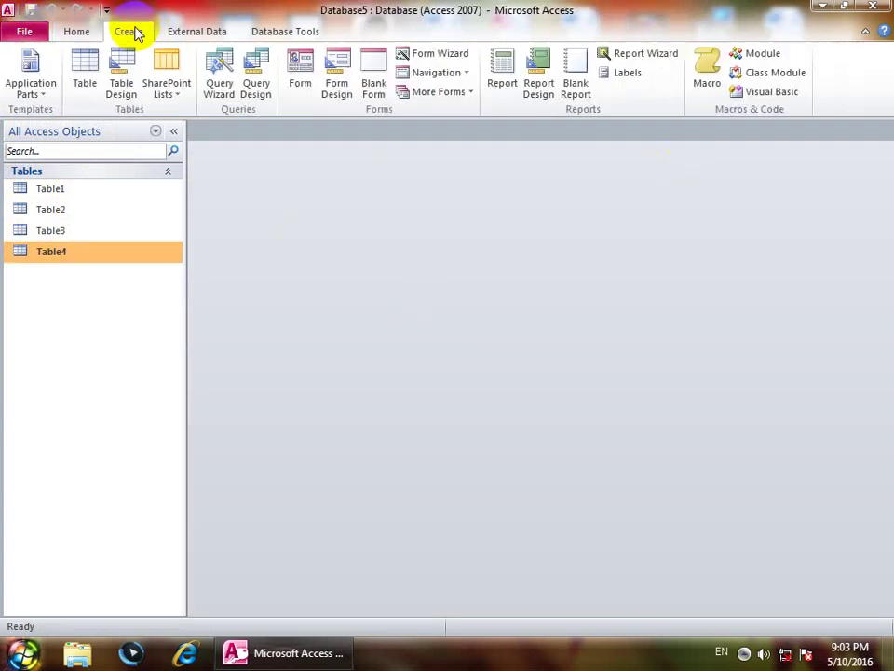
click(120, 73)
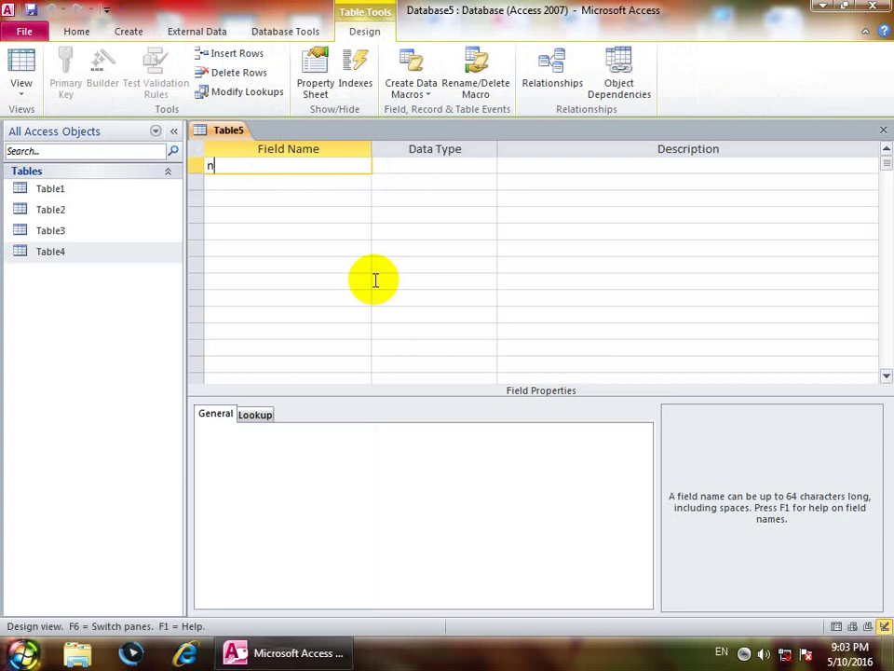
Step: Add fields name and job as Text and salary as Number, then select job's Required property
key(Return)
key(Return)
key(Return)
key(Return)
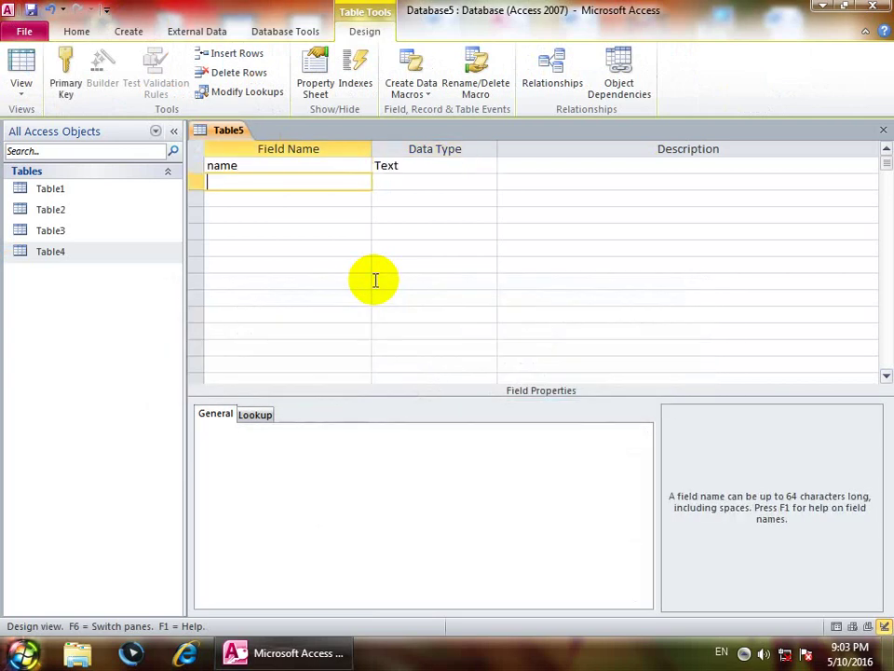
key(Return)
key(Return)
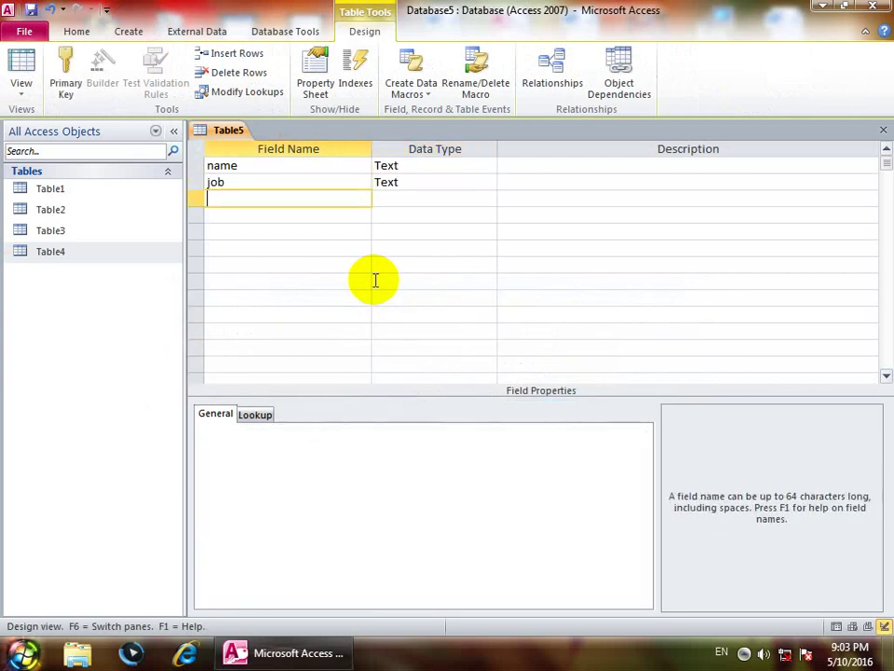
text(salary)
key(Return)
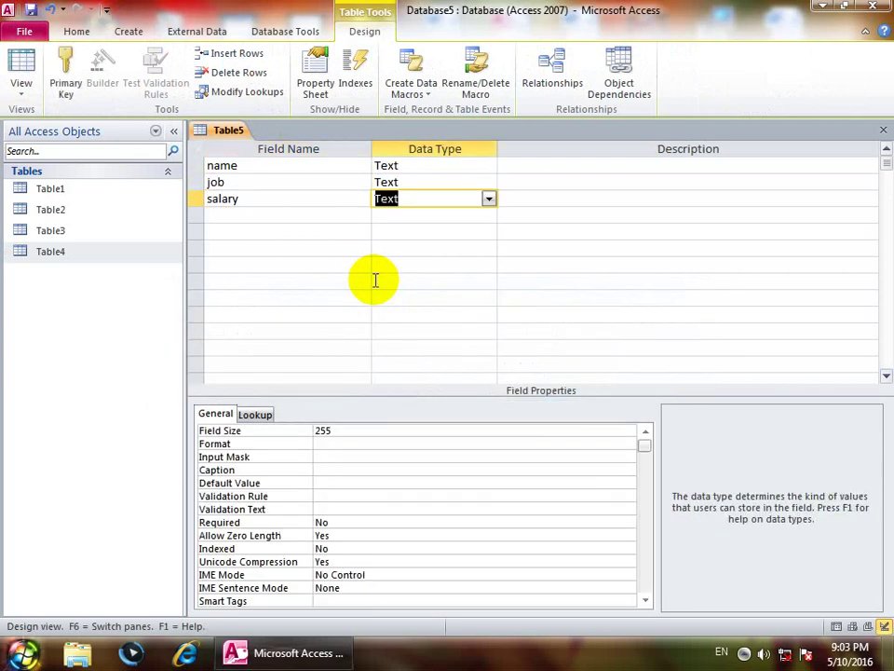
key(Up)
key(Up)
key(Down)
key(Down)
text(n)
key(Up)
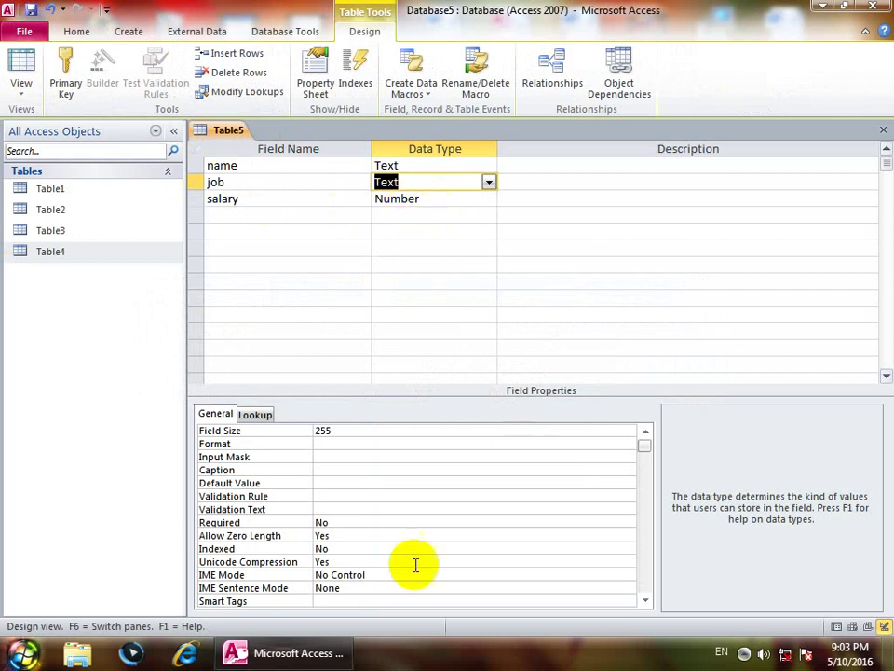
click(338, 522)
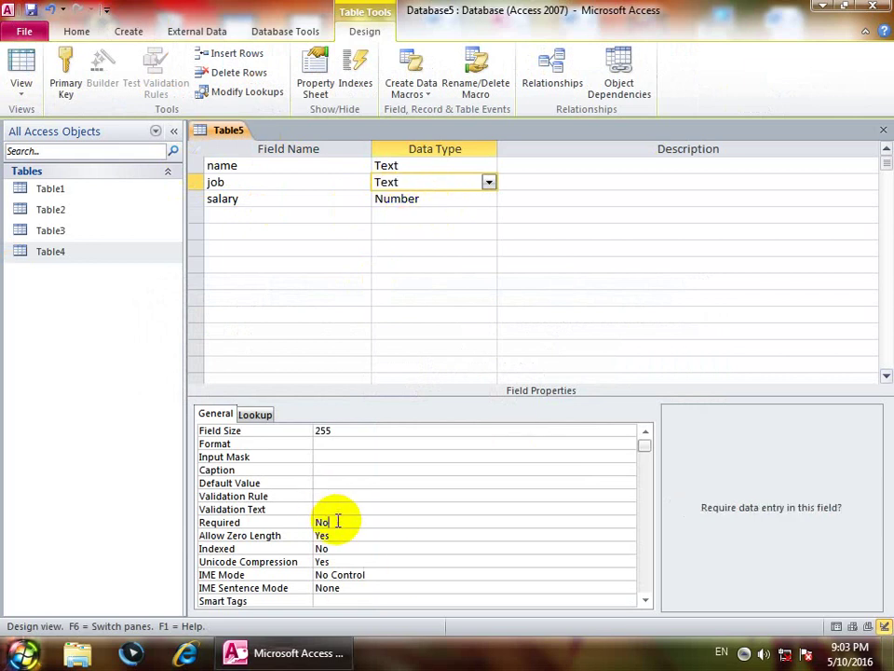
Step: Set the job field's Required property to Yes, then save the design as Table5 without a primary key
click(629, 523)
click(322, 535)
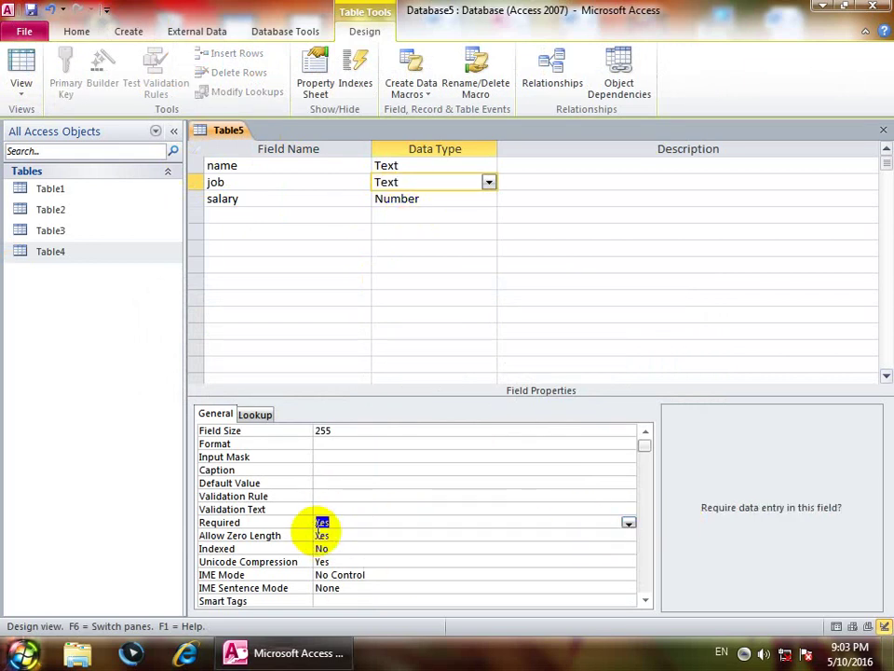
click(881, 131)
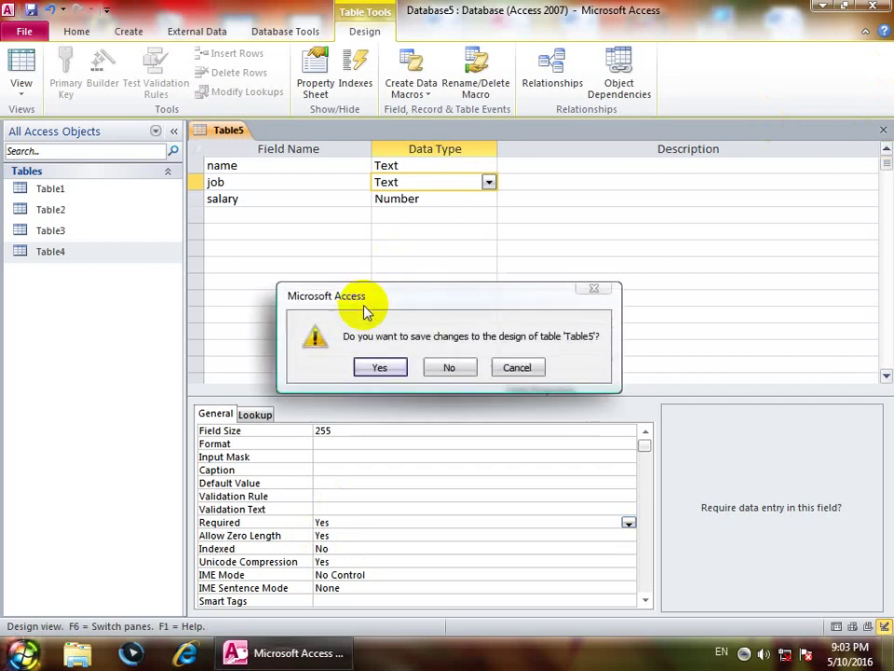
click(382, 365)
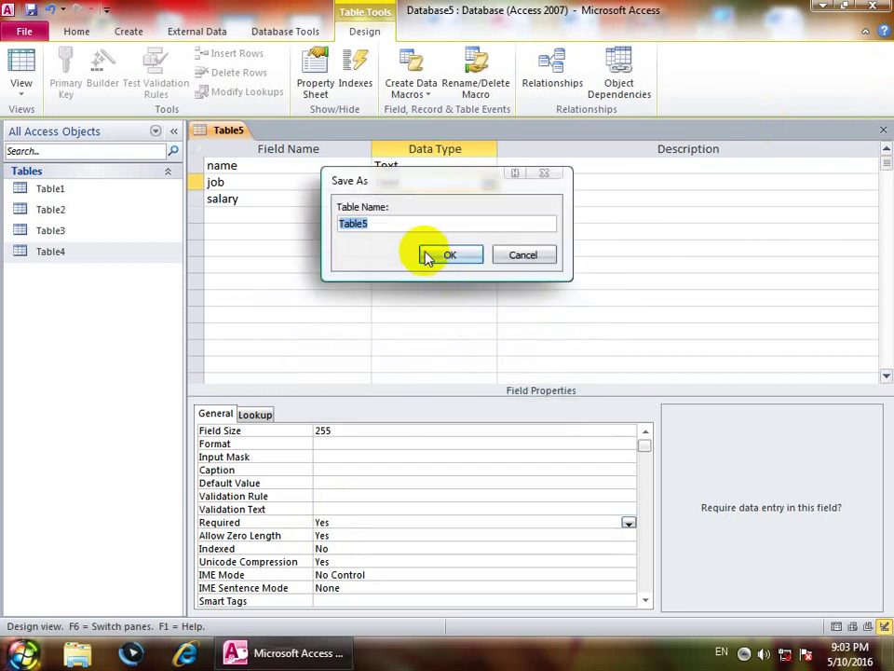
click(427, 254)
click(451, 382)
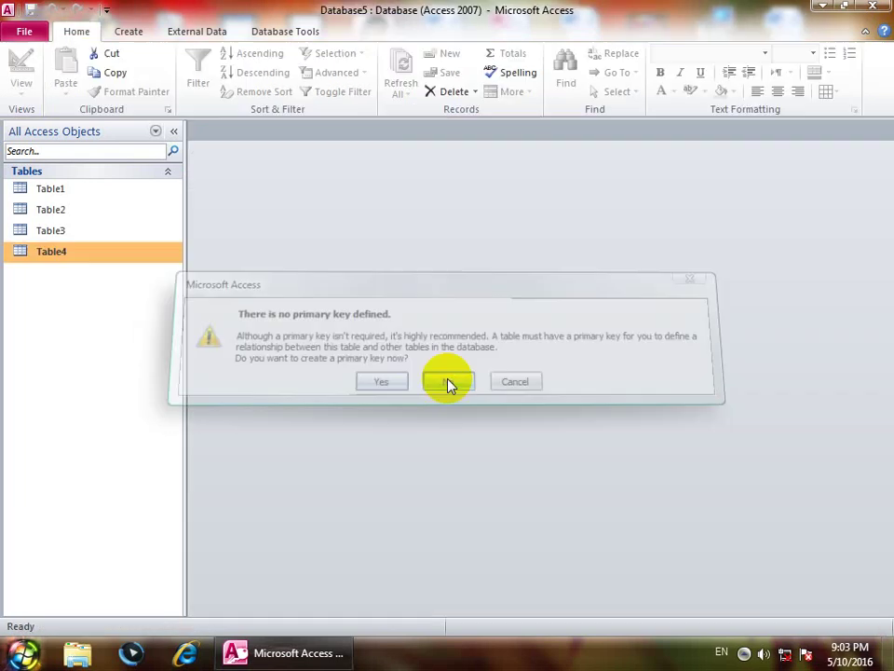
Step: Open Table5 in Datasheet View, enter a sample name, and try saving without a job
double_click(38, 275)
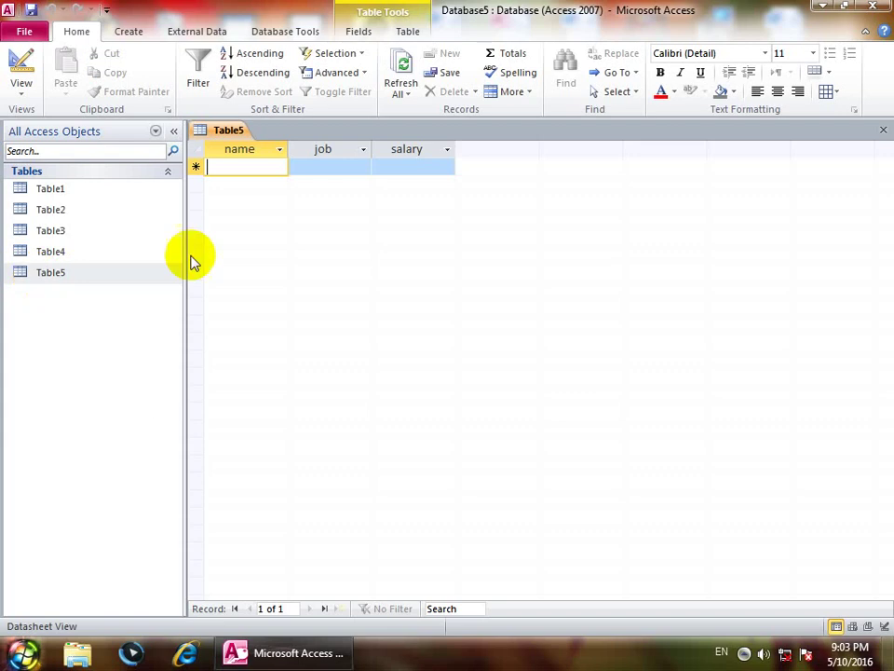
text(a)
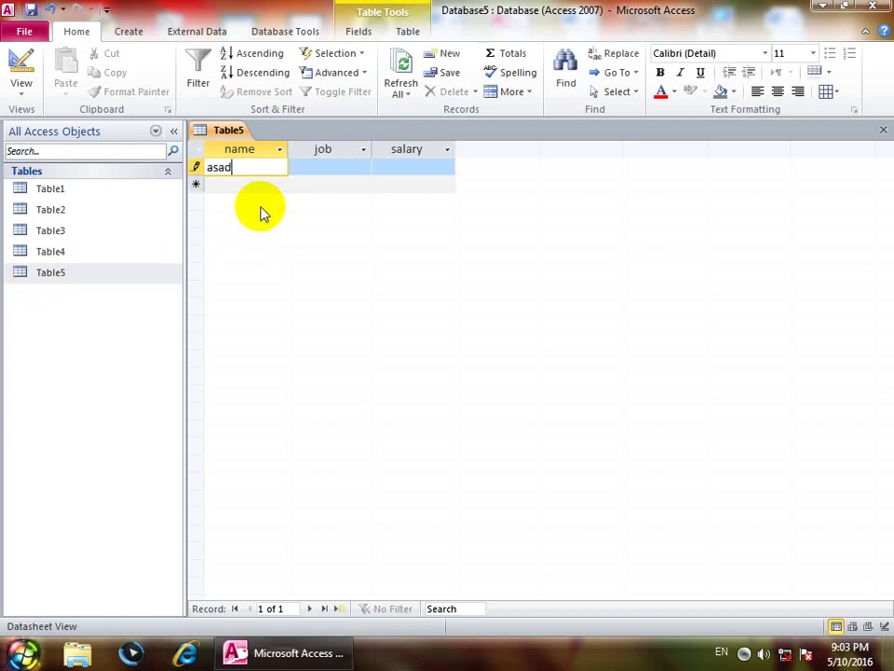
text(sad)
key(Tab)
key(Tab)
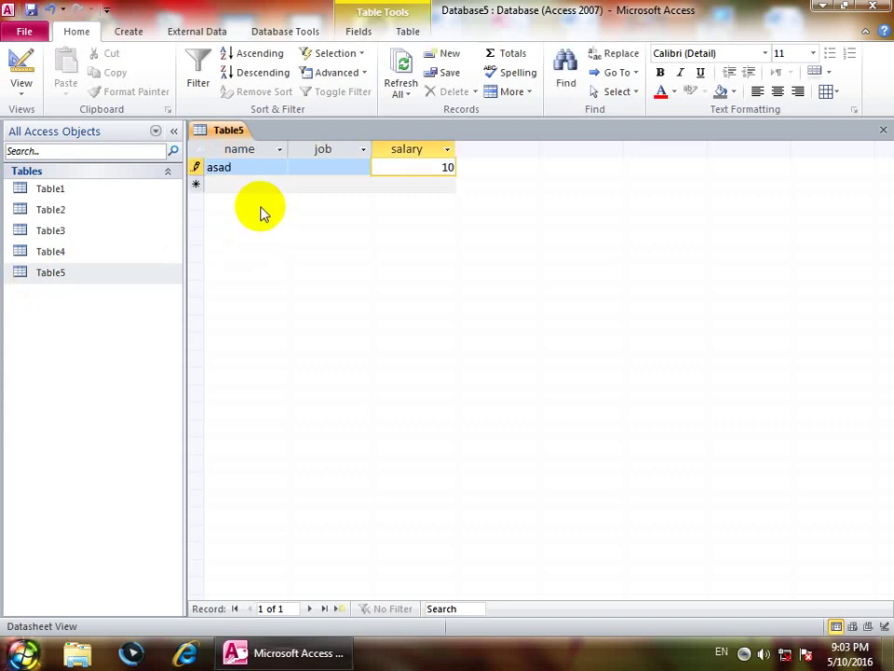
key(Return)
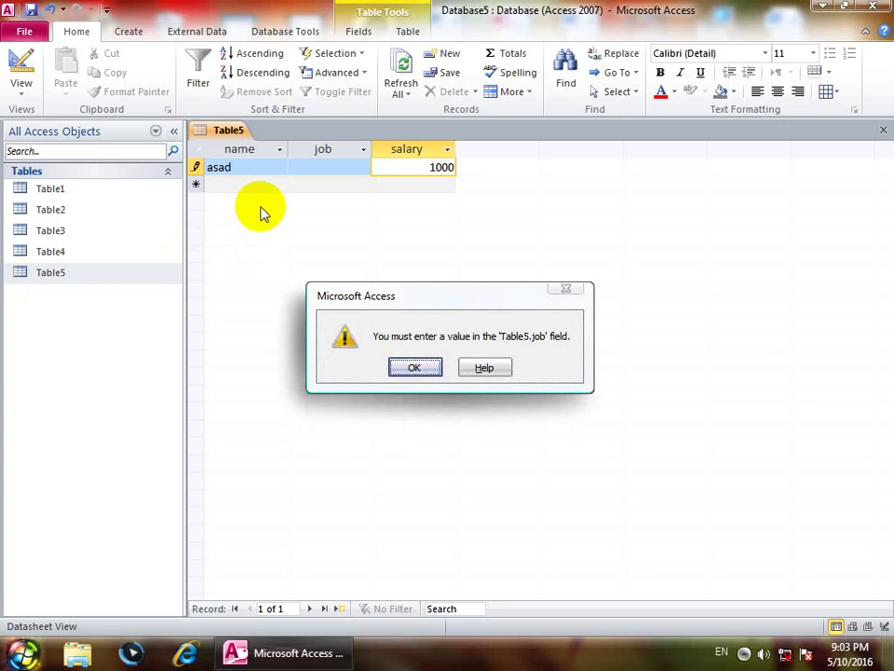
key(Return)
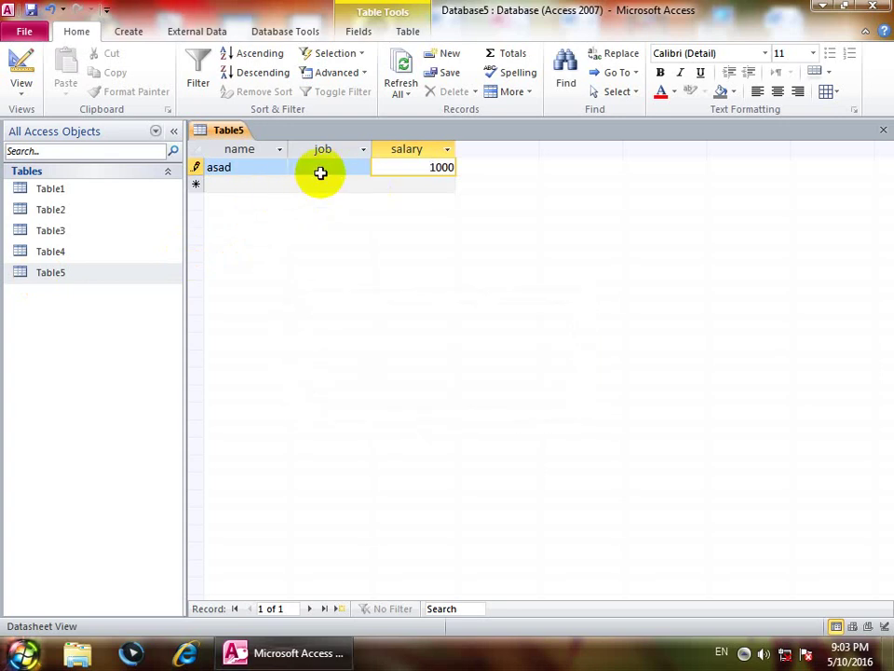
key(Return)
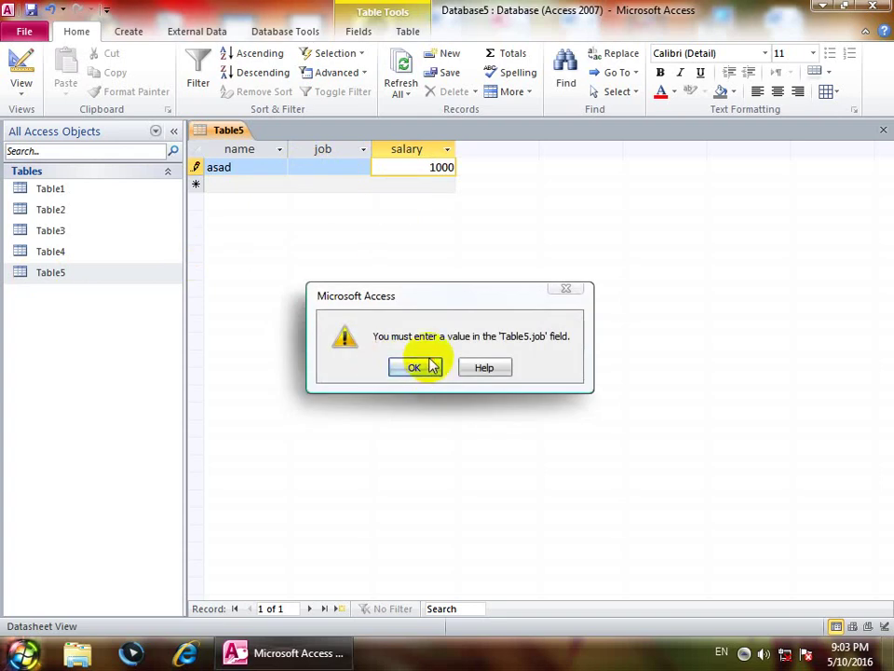
click(421, 365)
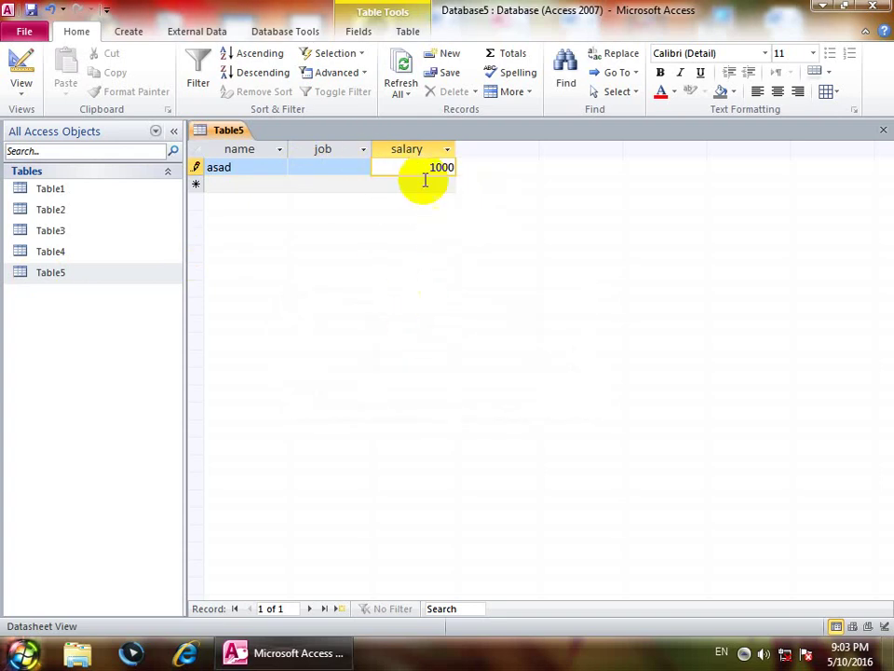
Step: Clear the salary, dismiss the required-job warning, and retry the record with salary 0
key(Delete)
key(Delete)
key(Delete)
key(Delete)
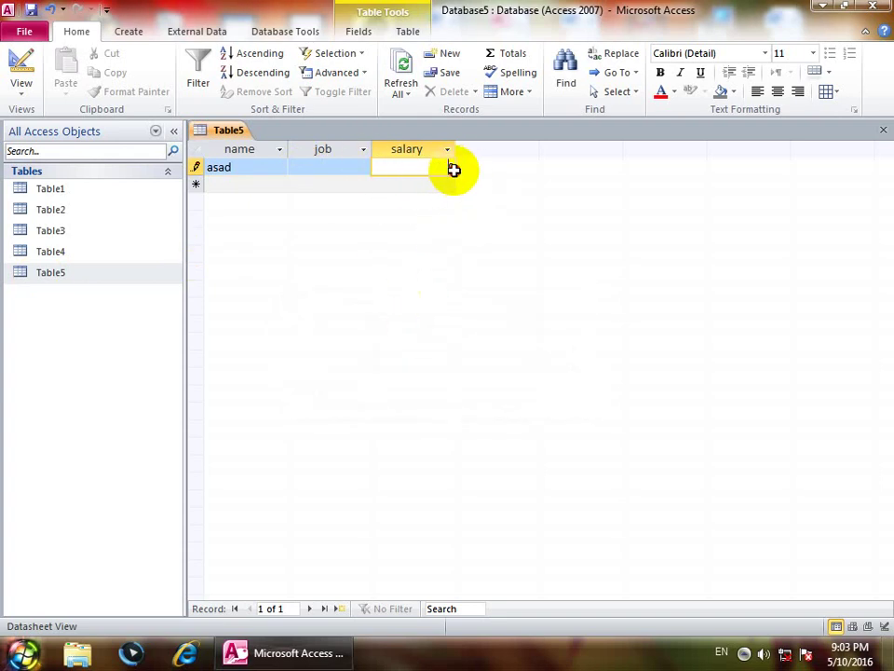
key(Return)
click(411, 368)
click(296, 168)
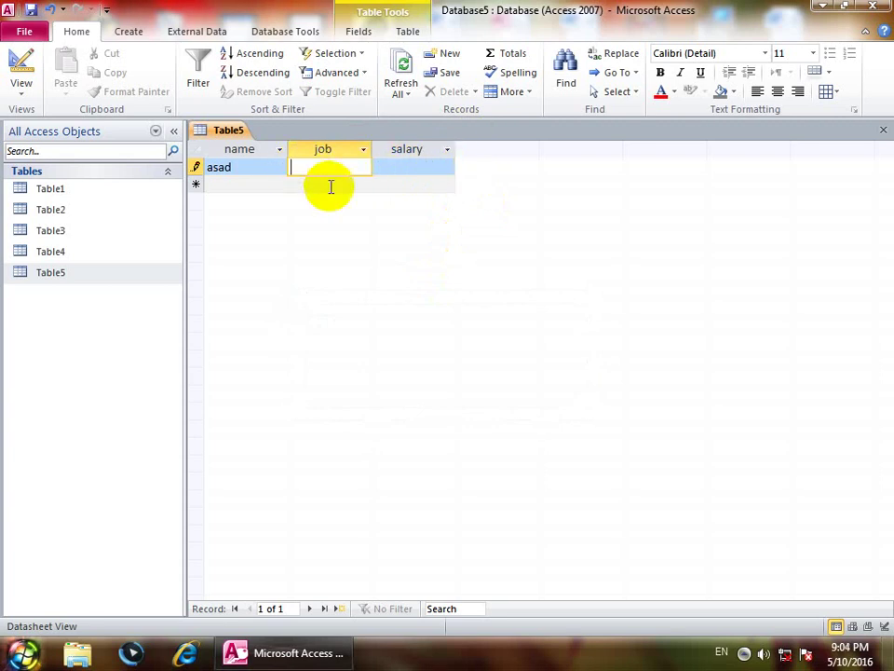
click(447, 179)
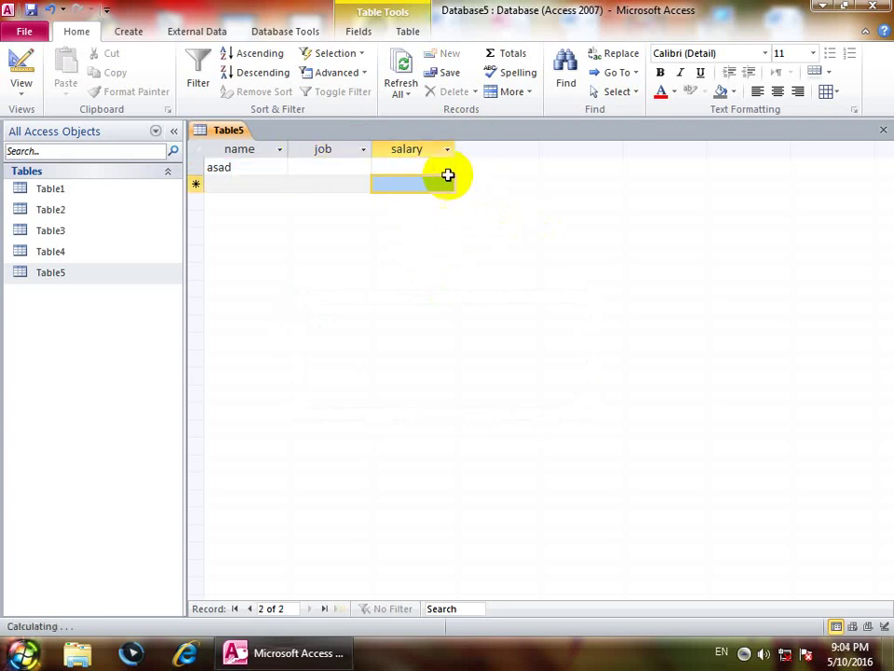
click(422, 170)
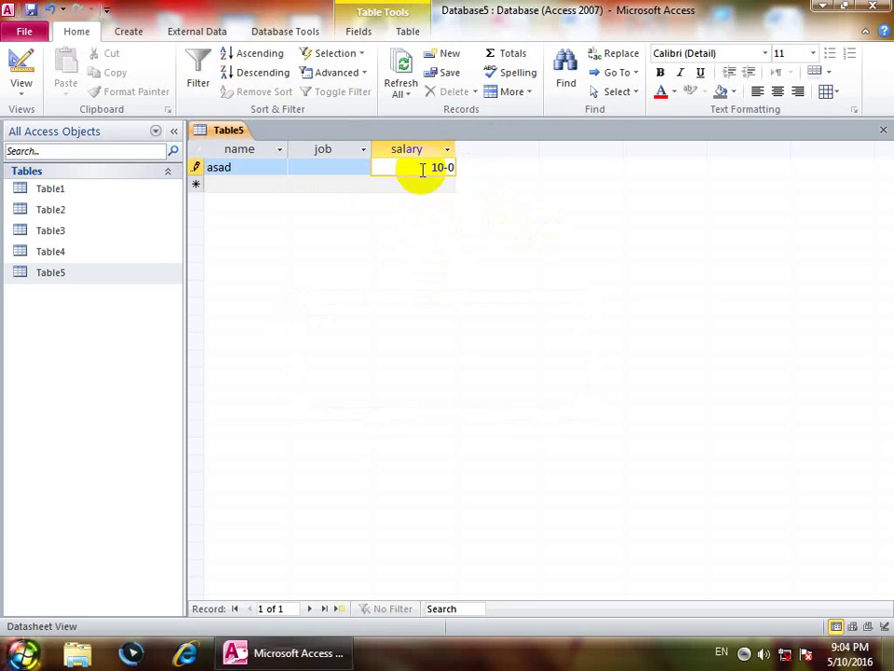
text(0)
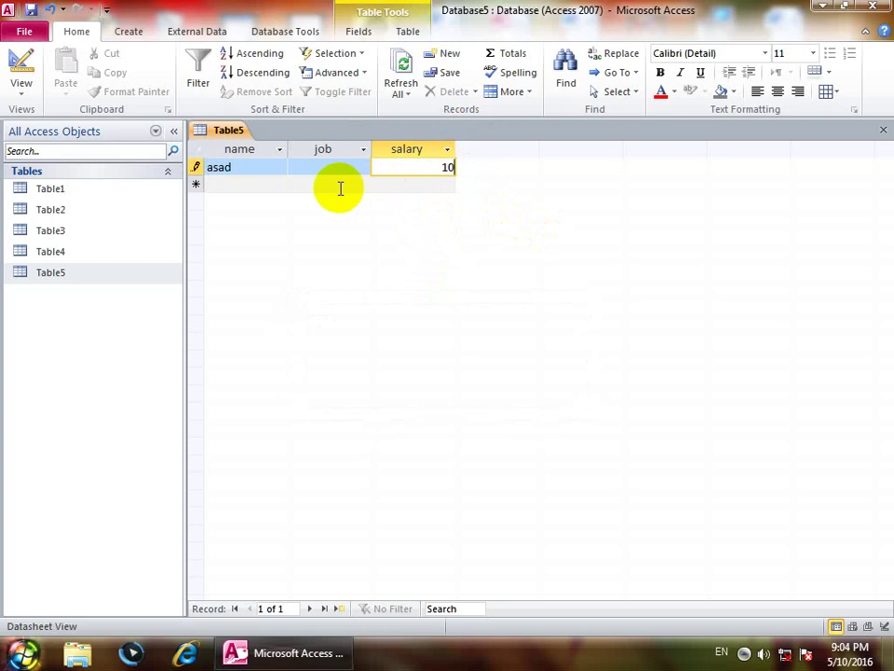
click(323, 185)
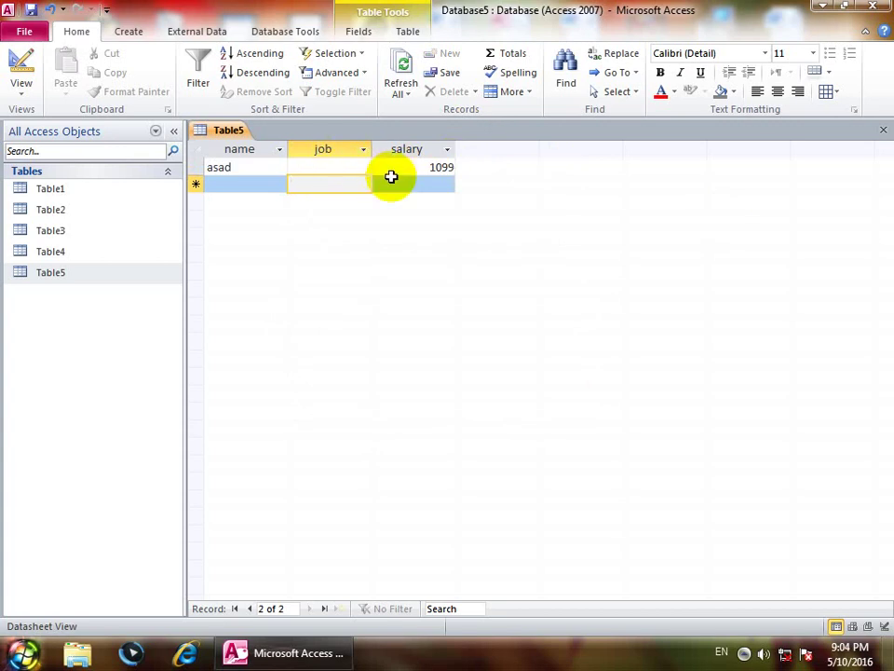
Step: Select the test record, delete it, and confirm the deletion
key(ctrl+a)
key(Delete)
click(414, 376)
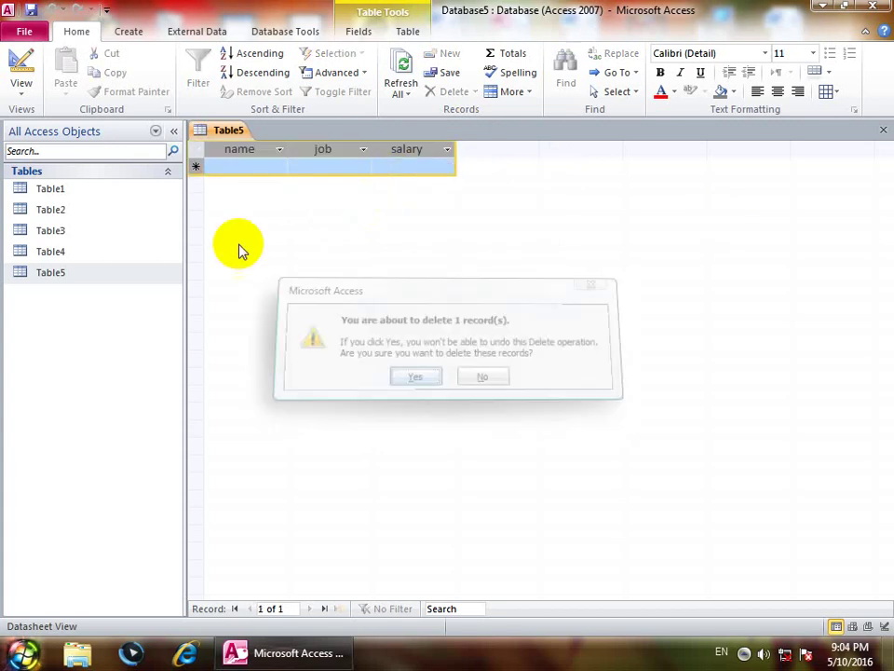
Step: In Design View, set the job field's Allow Zero Length to No and save the design
click(21, 88)
click(70, 238)
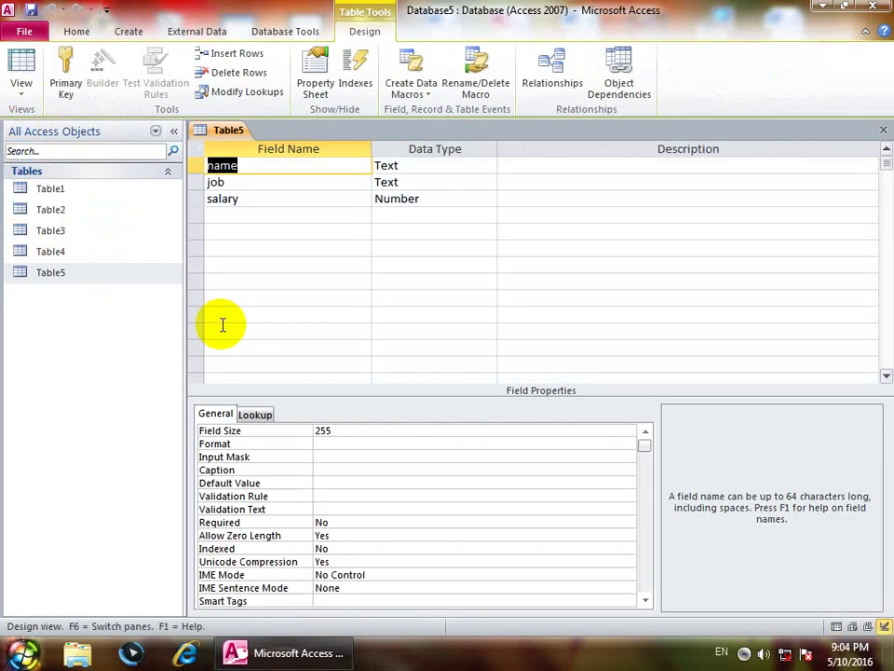
click(419, 181)
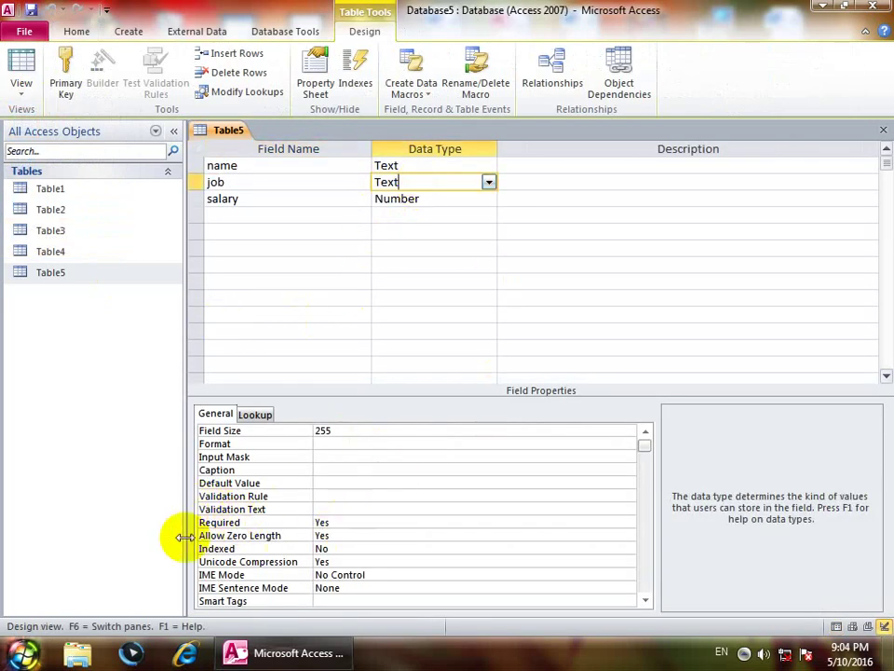
click(336, 536)
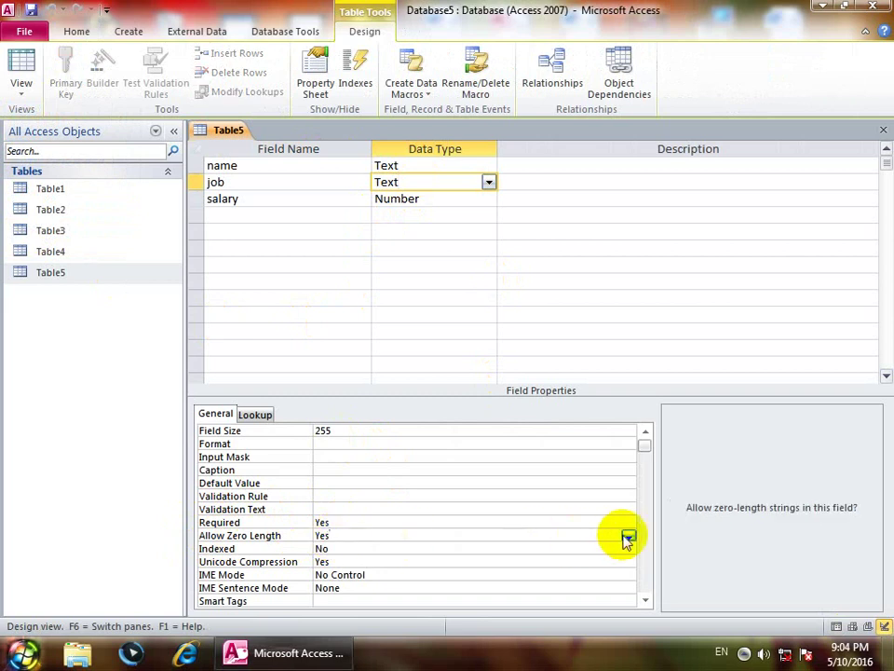
click(627, 538)
click(349, 561)
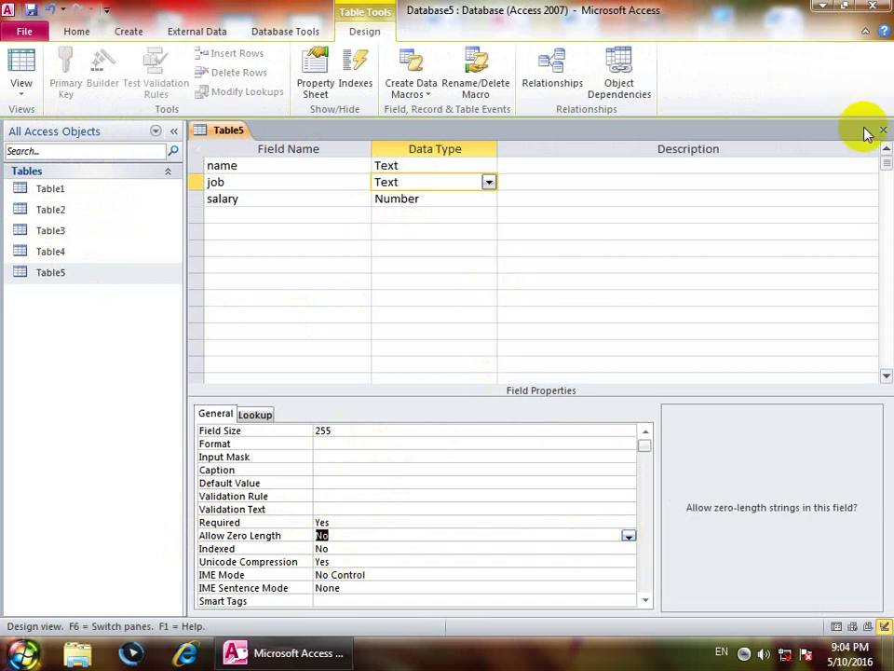
click(882, 130)
click(382, 368)
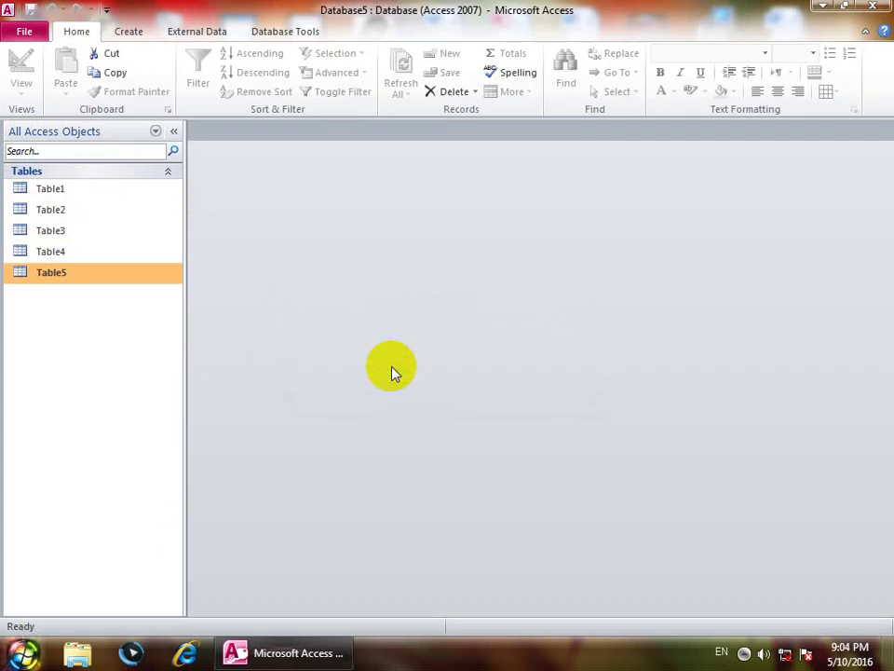
Step: Reopen Table5, enter a name and salary 1000, and see the empty job rejected
double_click(104, 273)
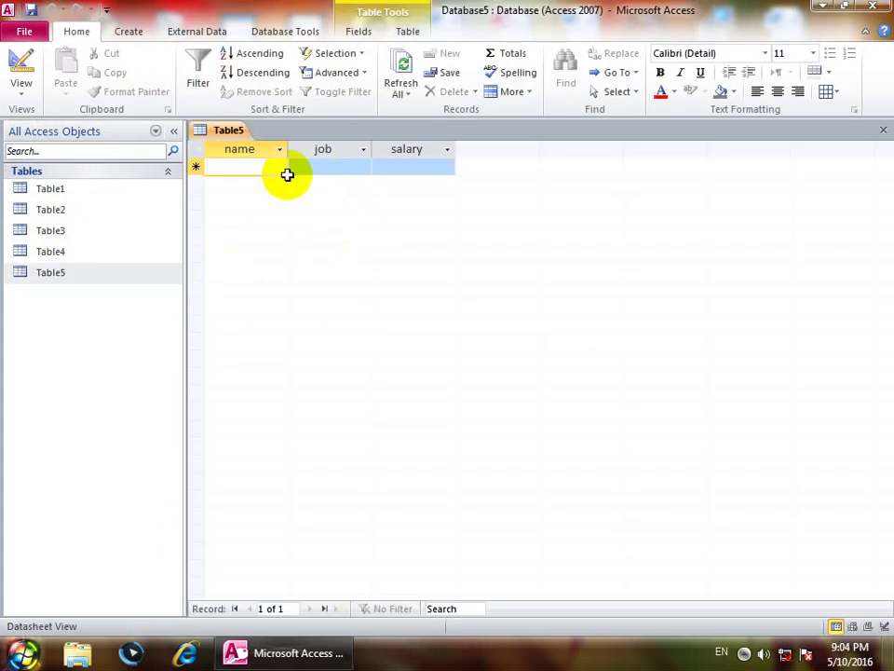
text(asad)
key(Tab)
key(Tab)
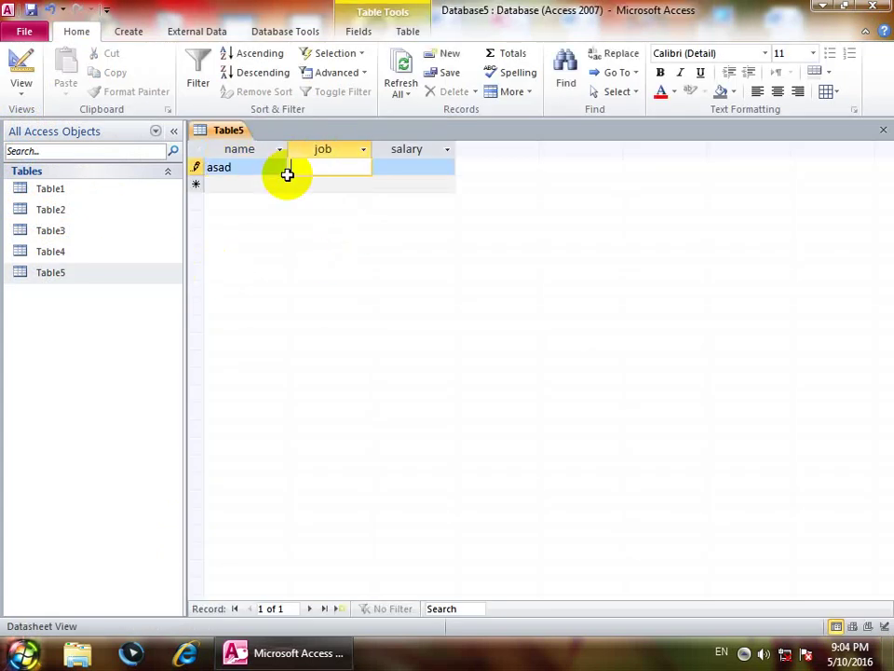
text(1000)
key(Return)
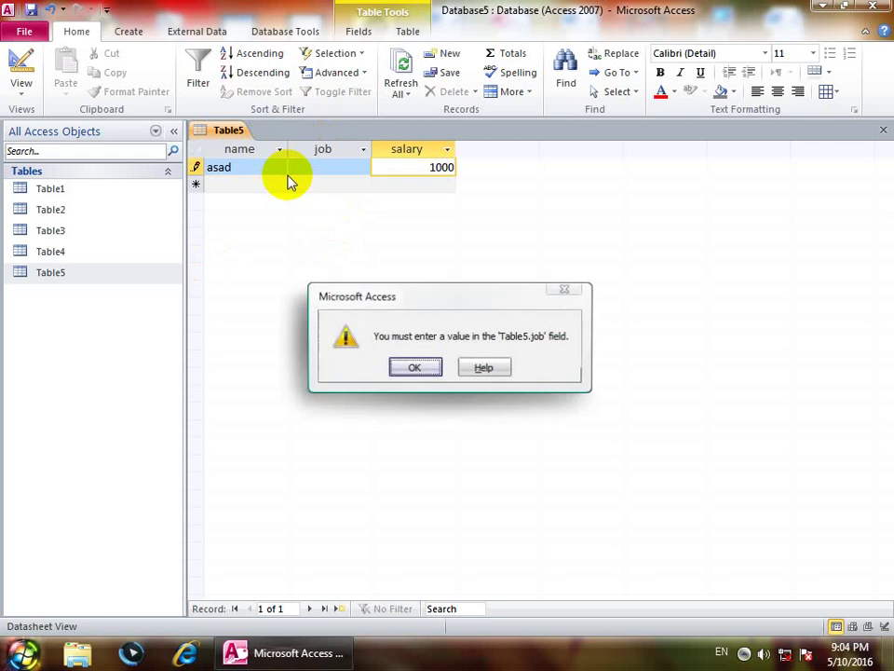
key(Return)
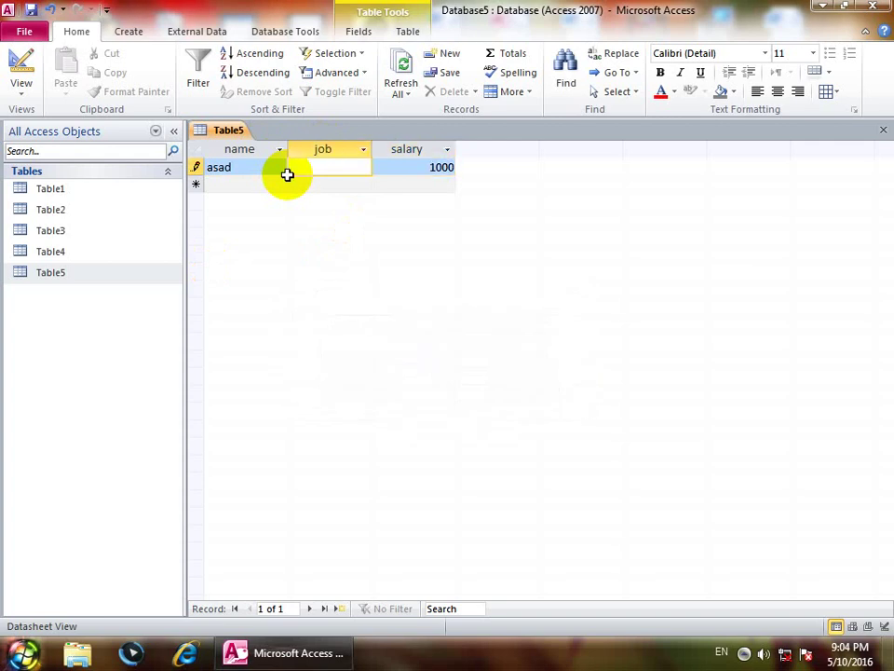
key(Return)
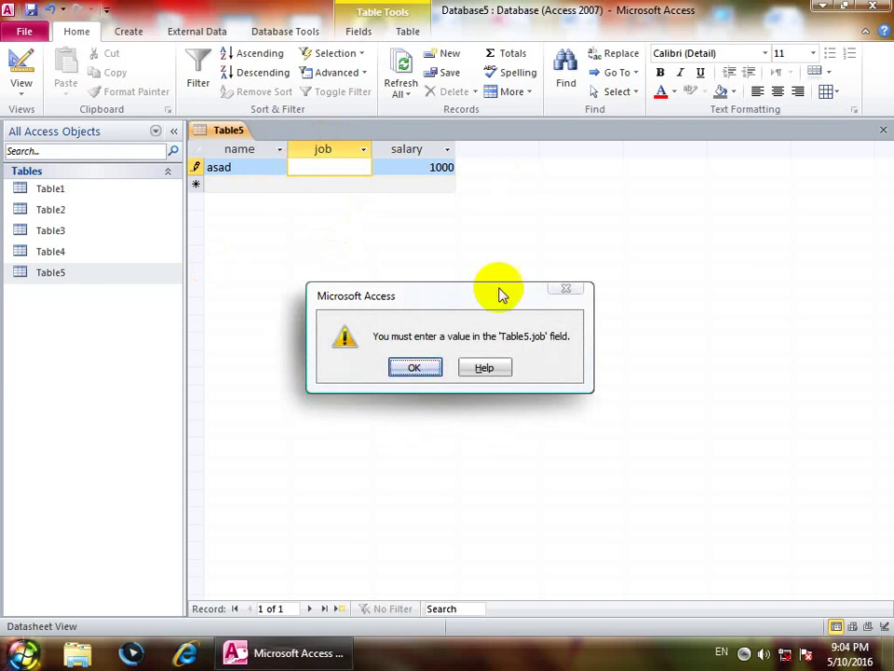
click(413, 365)
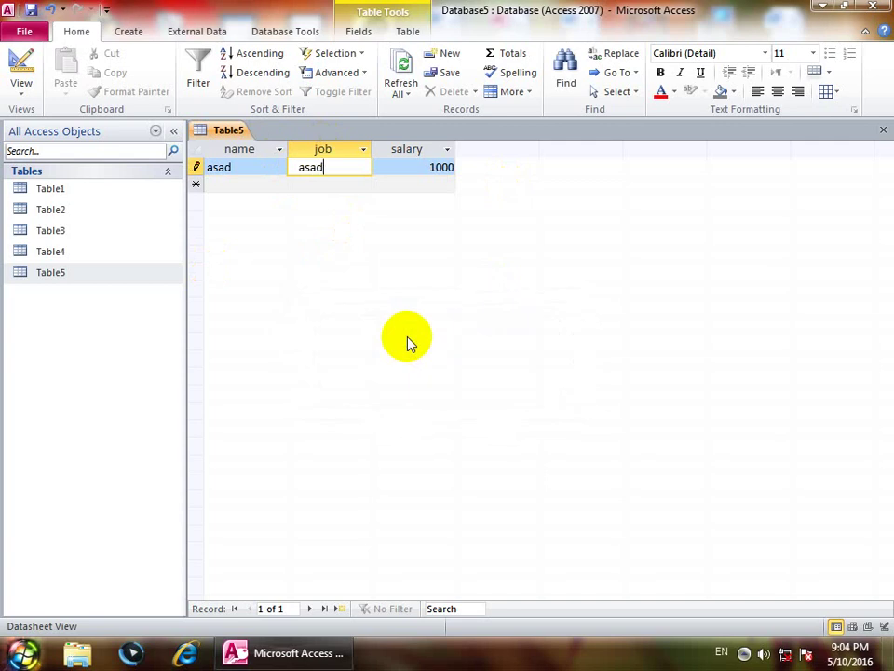
Step: Commit the job entry and switch Table5 to Design View
key(Tab)
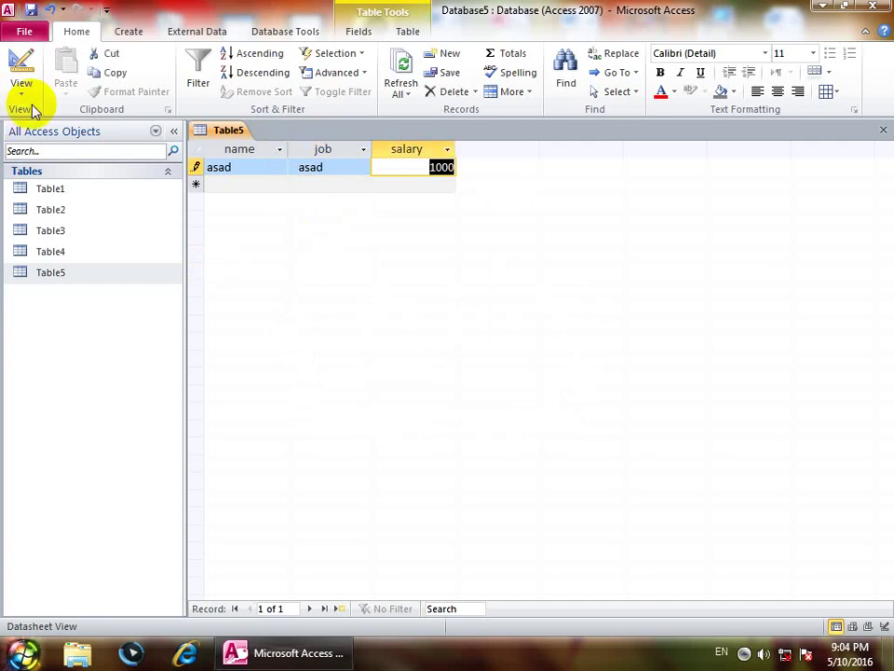
click(21, 93)
click(56, 237)
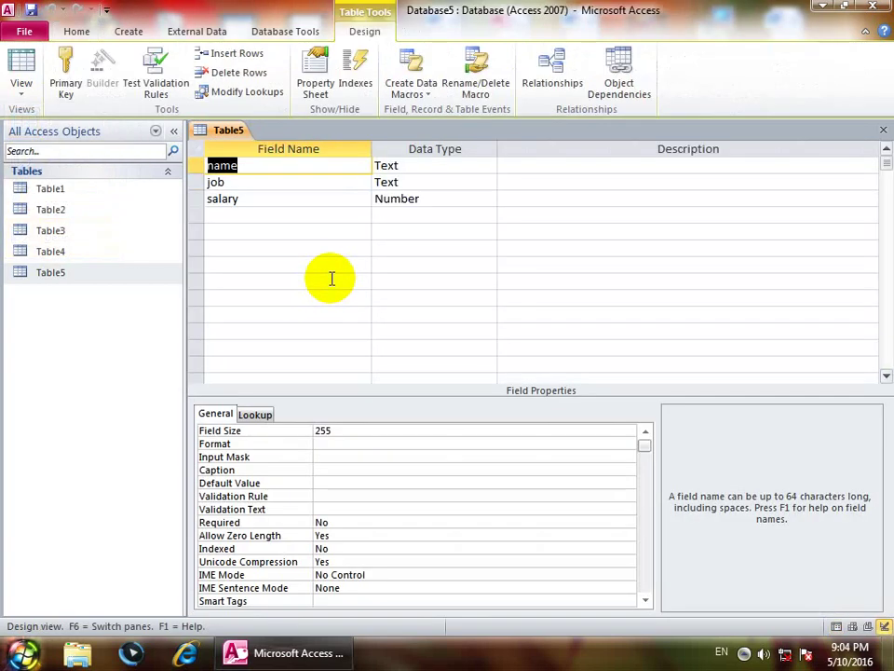